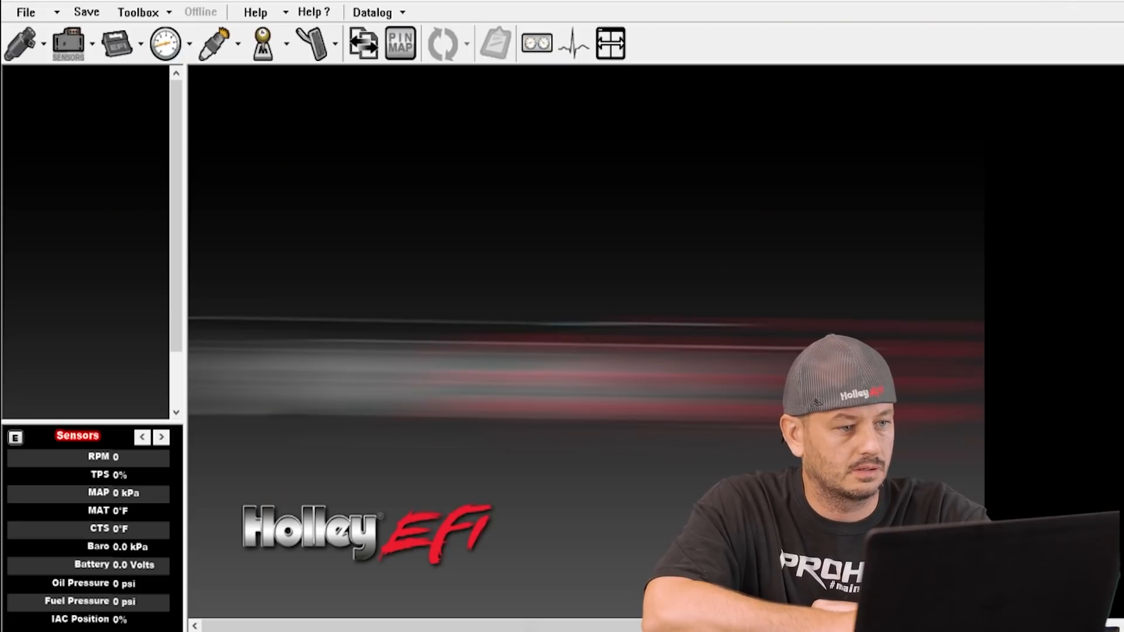
Check the installed software version and build in the About Holley EFI information.
click(285, 12)
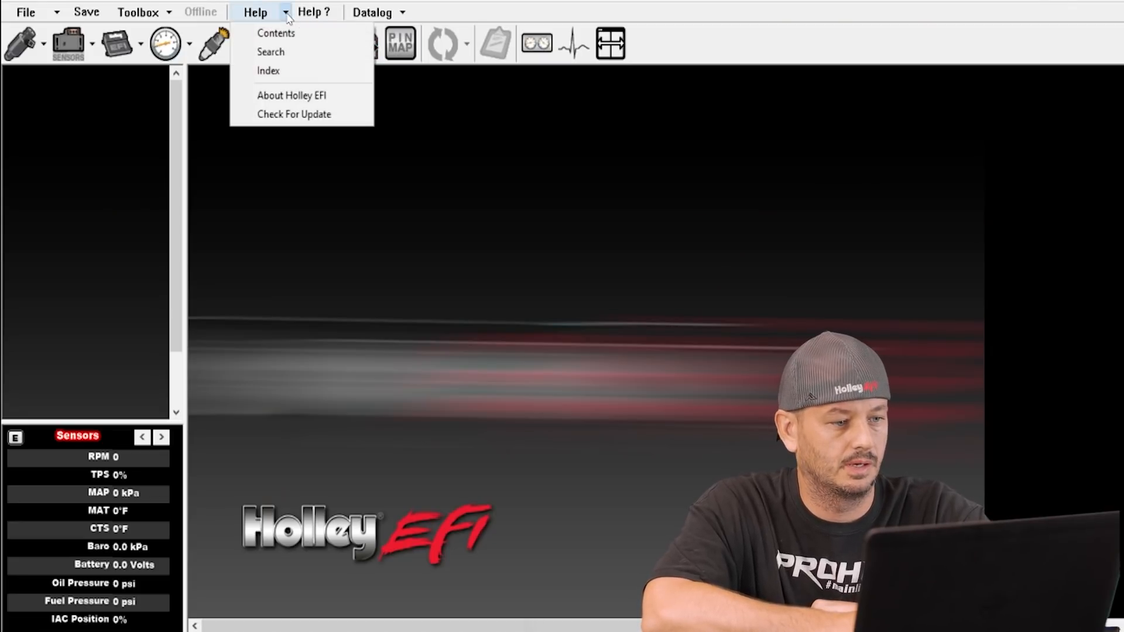
click(290, 95)
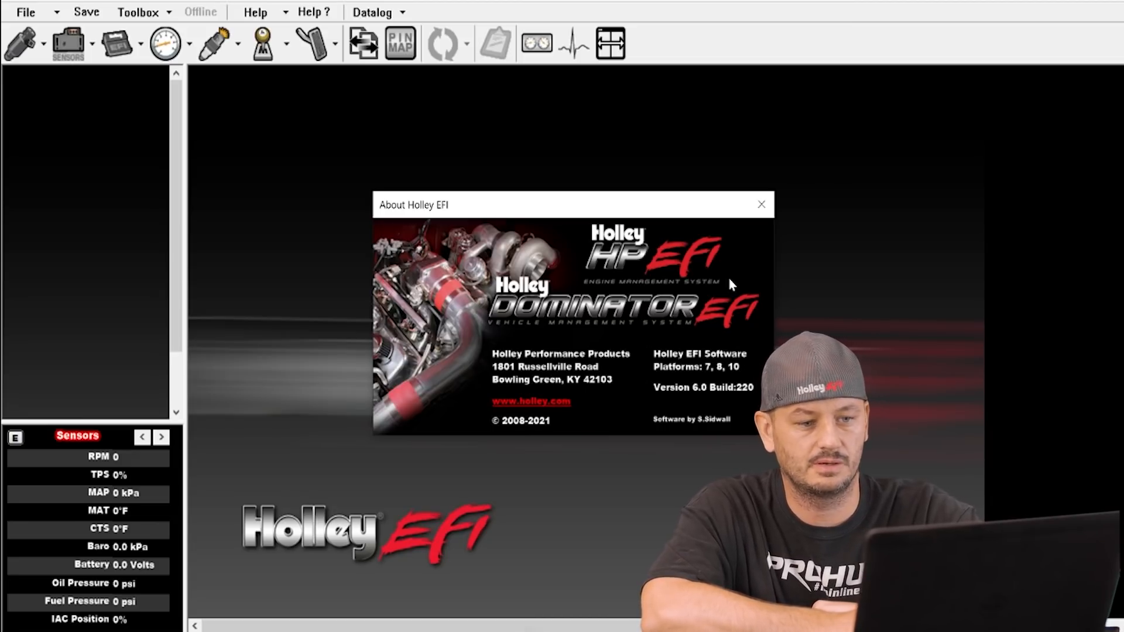
click(761, 206)
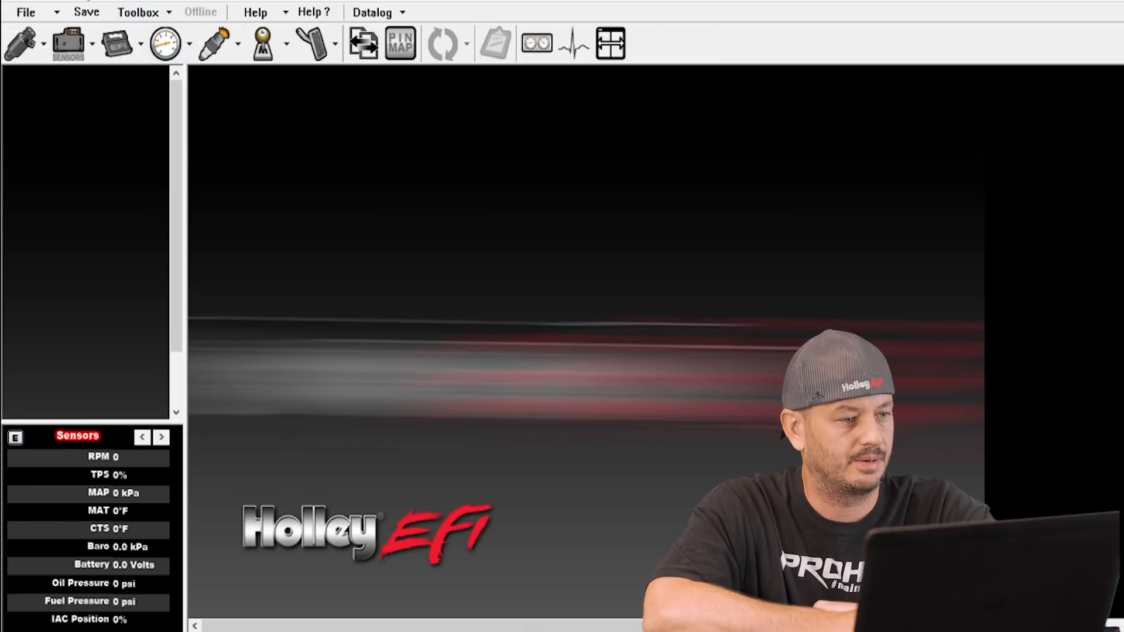
Examine the base fuel table against the 3D fuel graph, including the 2750 RPM cells from -0.7 to -5.8 PSIG.
click(24, 48)
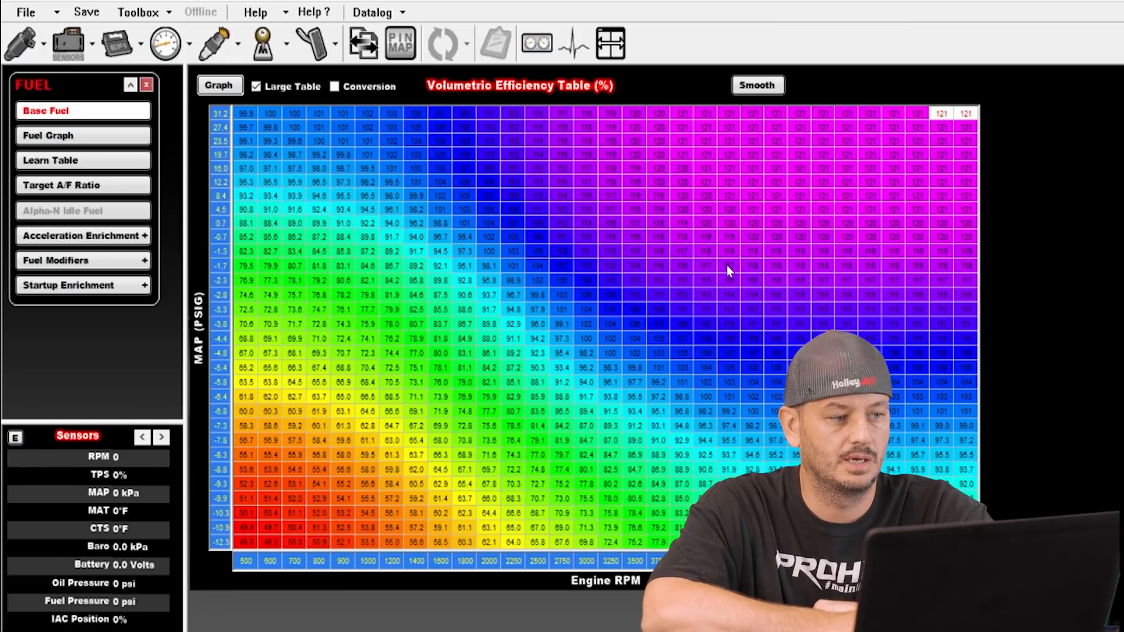
click(85, 137)
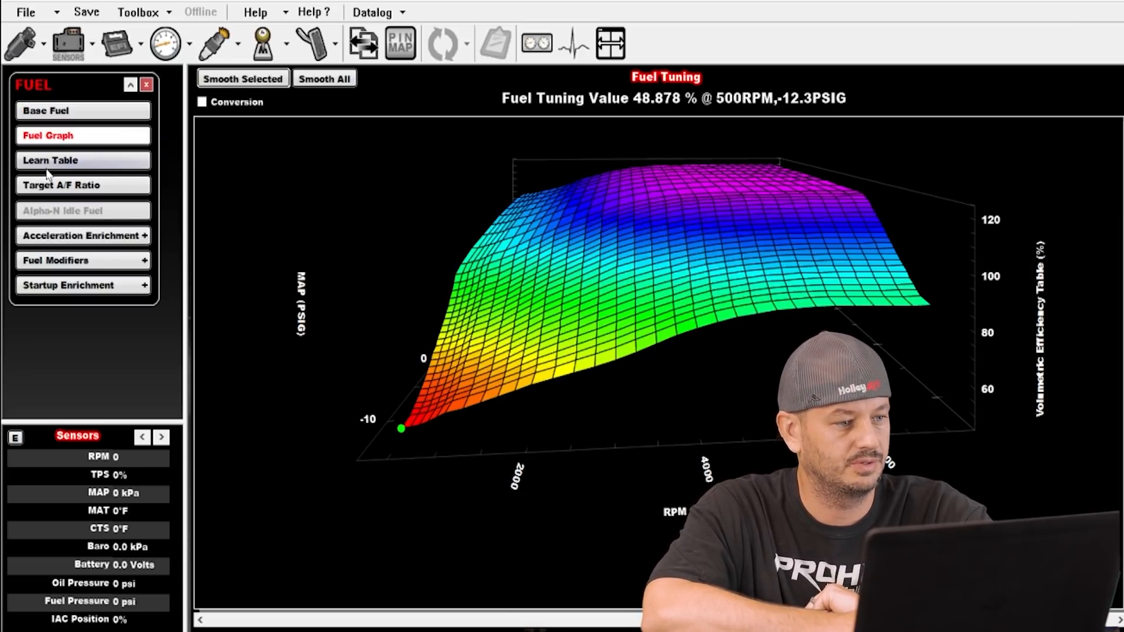
click(64, 117)
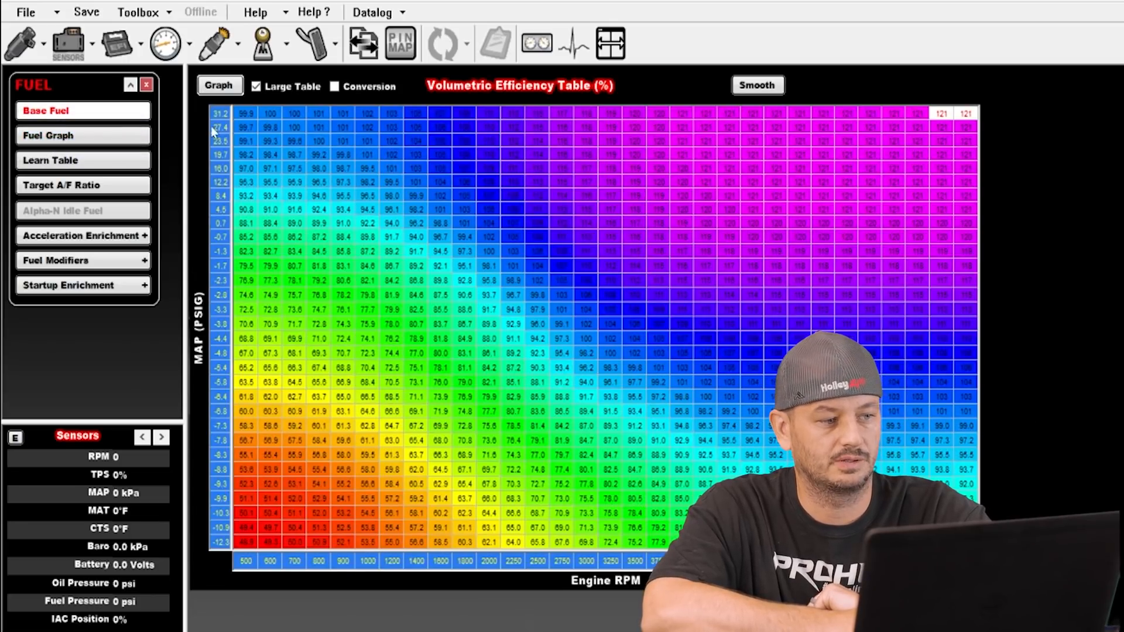
click(86, 136)
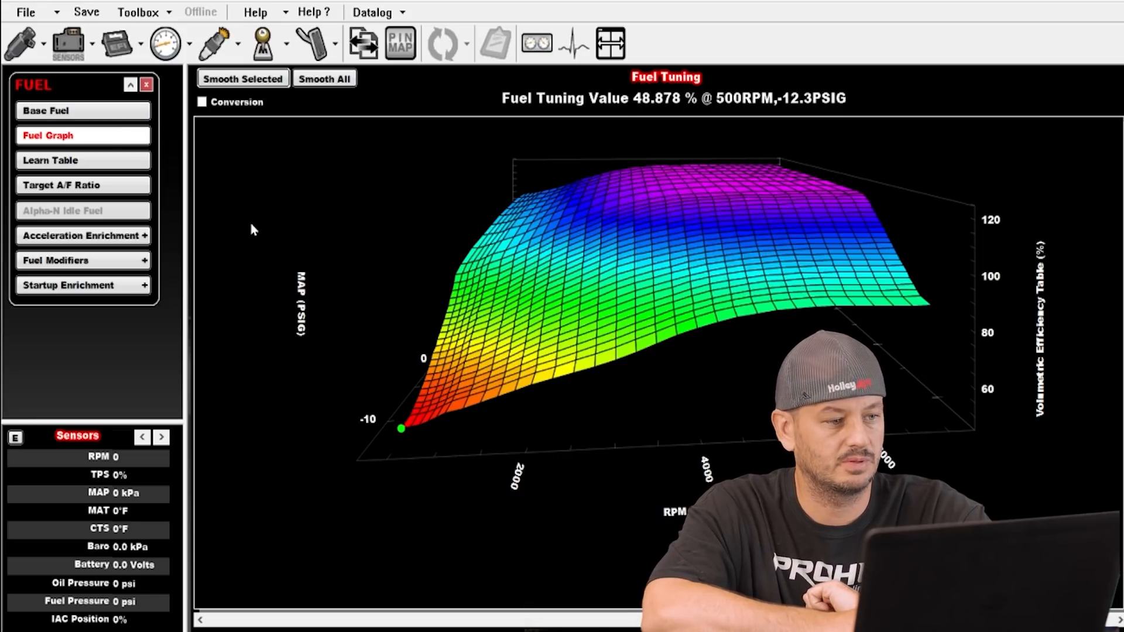
click(67, 115)
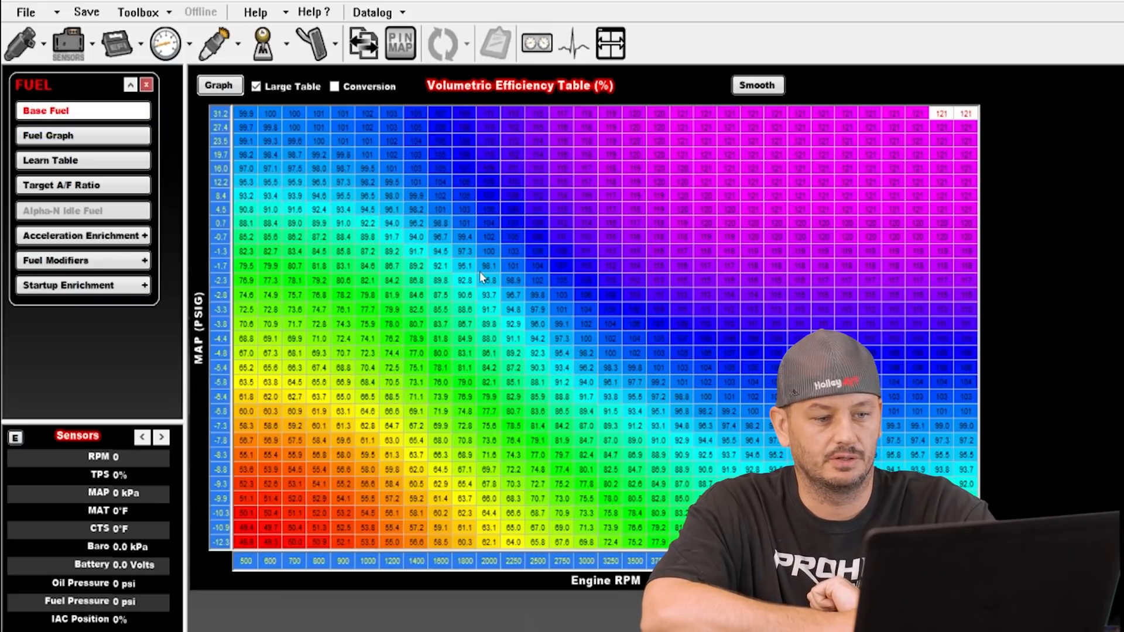
drag(556, 236, 561, 382)
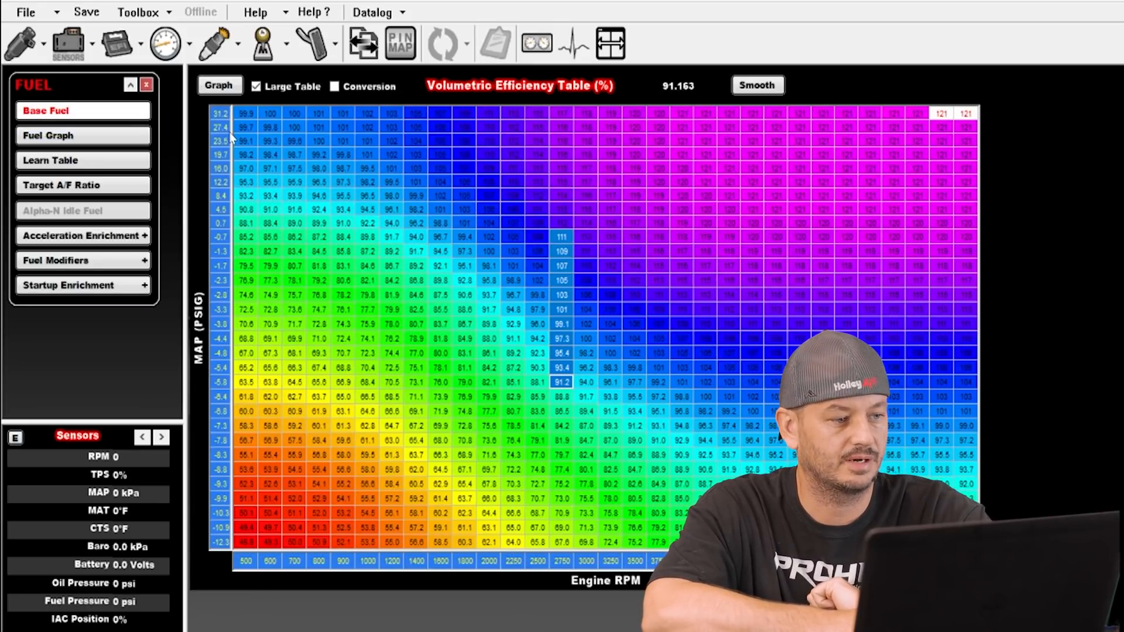
click(81, 138)
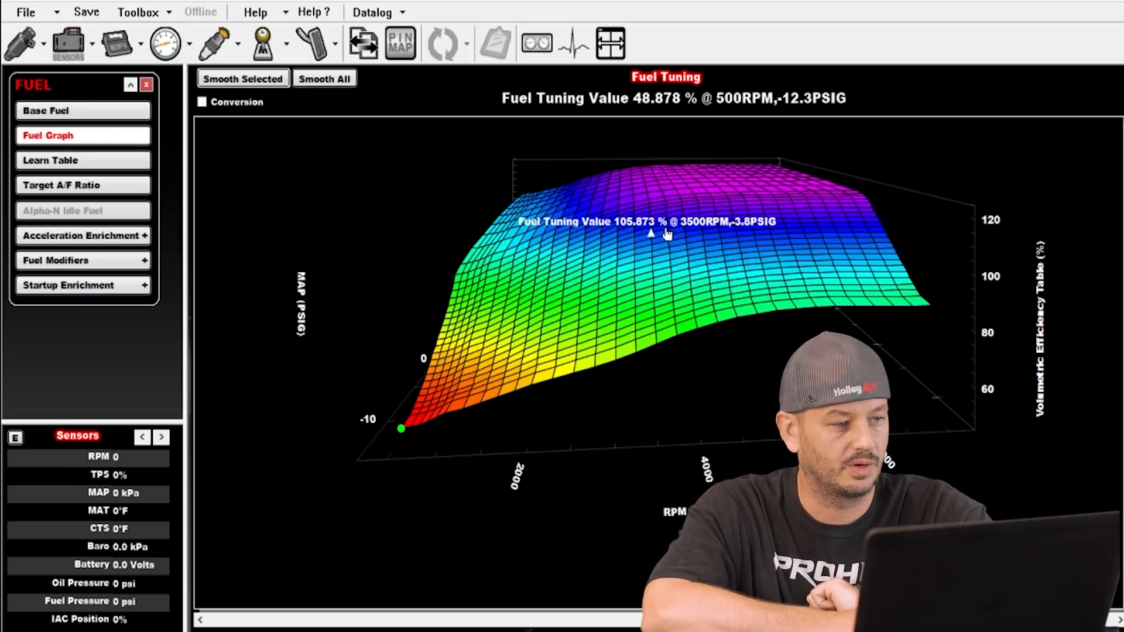
click(76, 114)
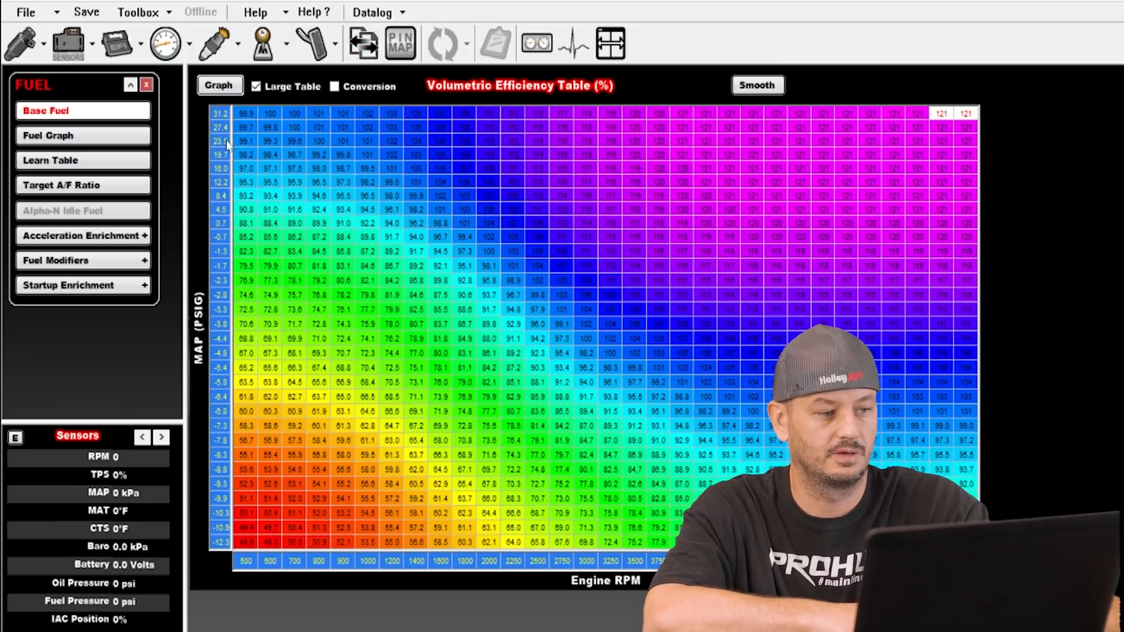
Show the fuel graph beside the base fuel table in a split view and resize the panes to fit both.
click(84, 138)
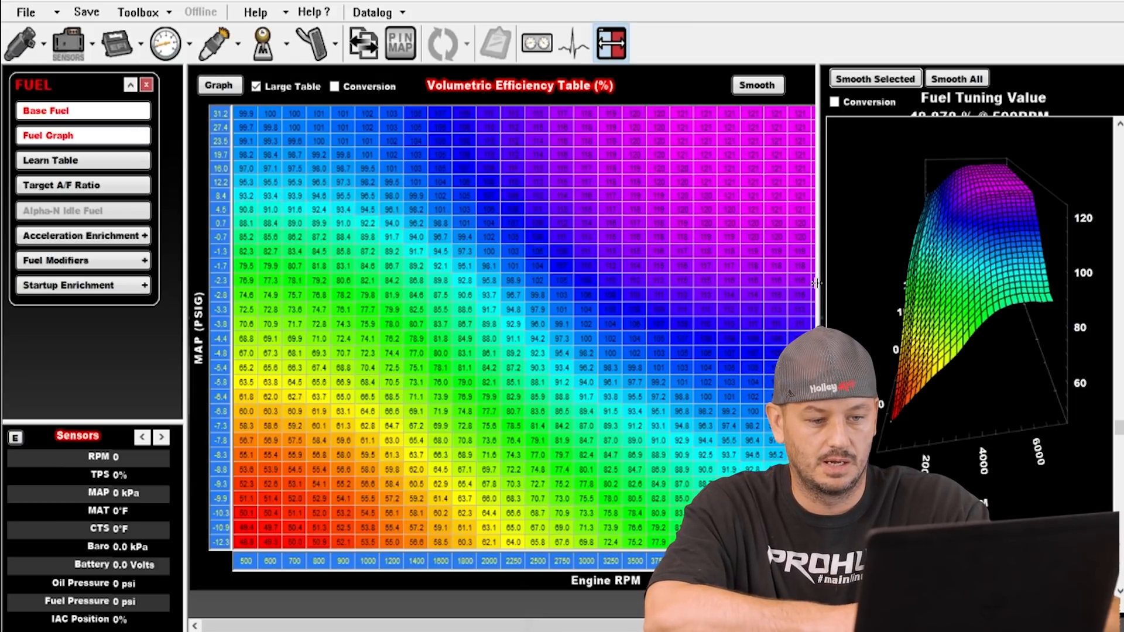
drag(815, 282, 625, 273)
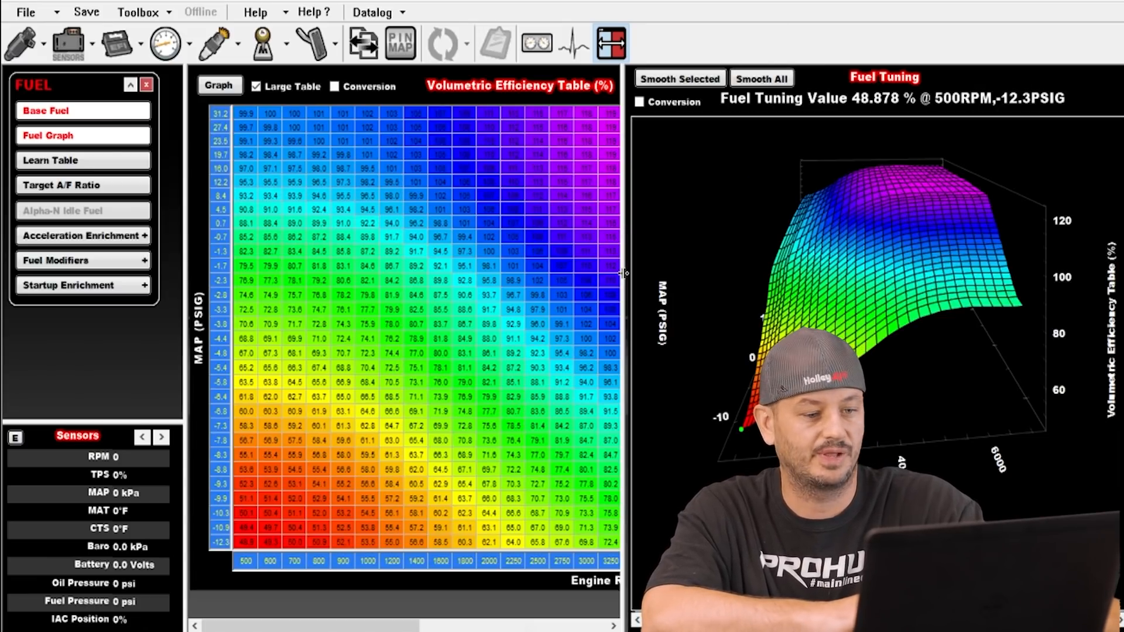
drag(624, 273, 616, 272)
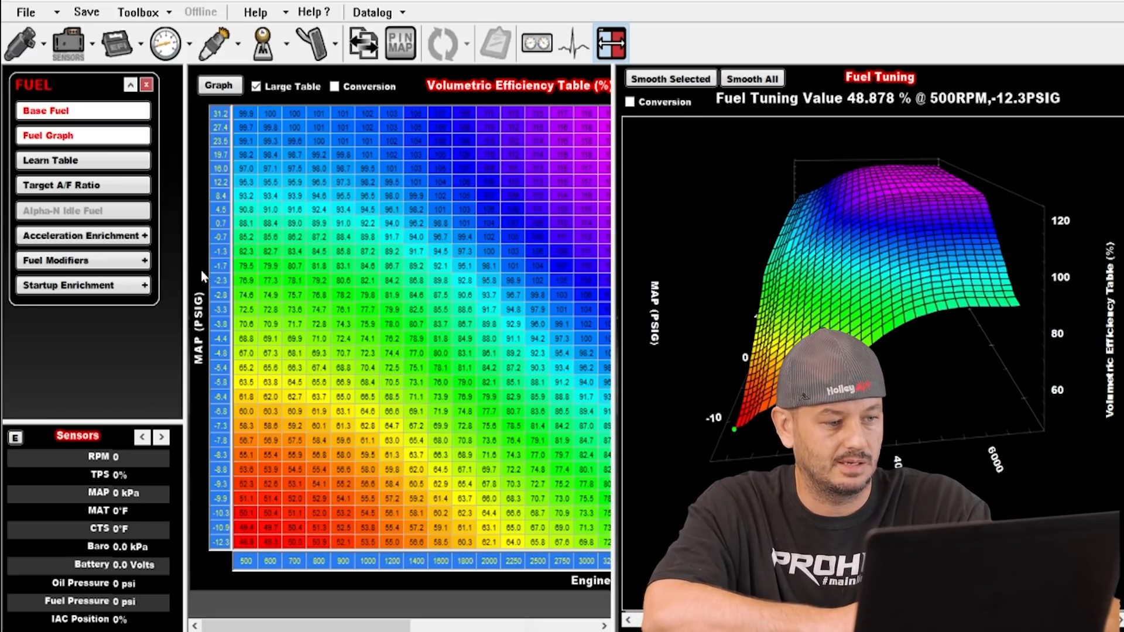
drag(185, 270, 164, 275)
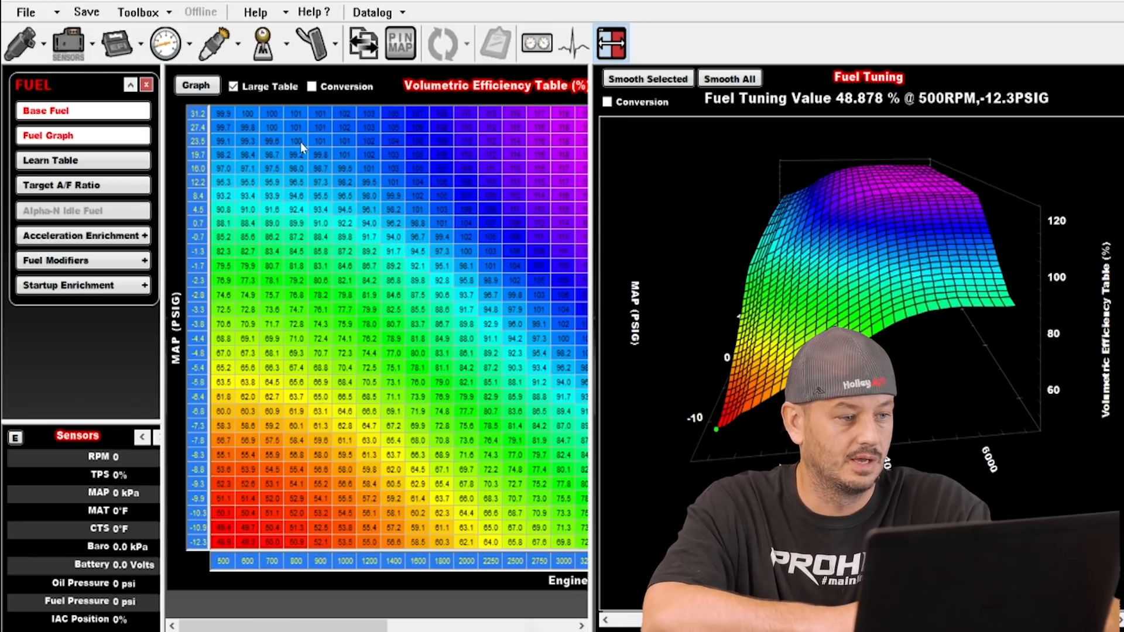
View the base spark table beside the base fuel table, and return to base fuel beside the fuel graph.
click(88, 117)
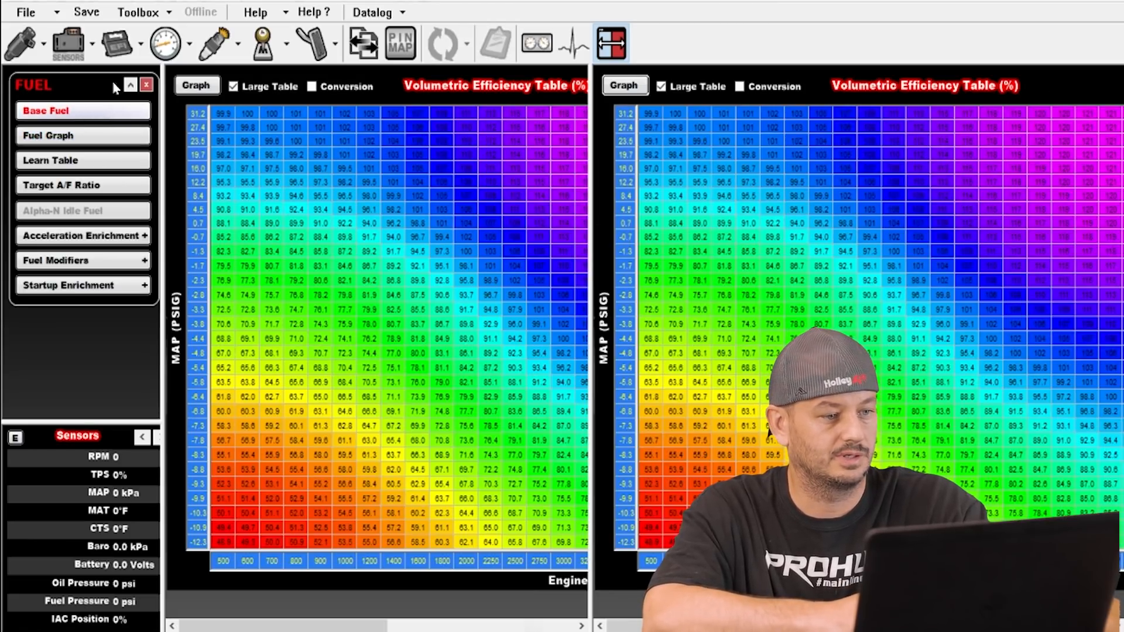
click(213, 45)
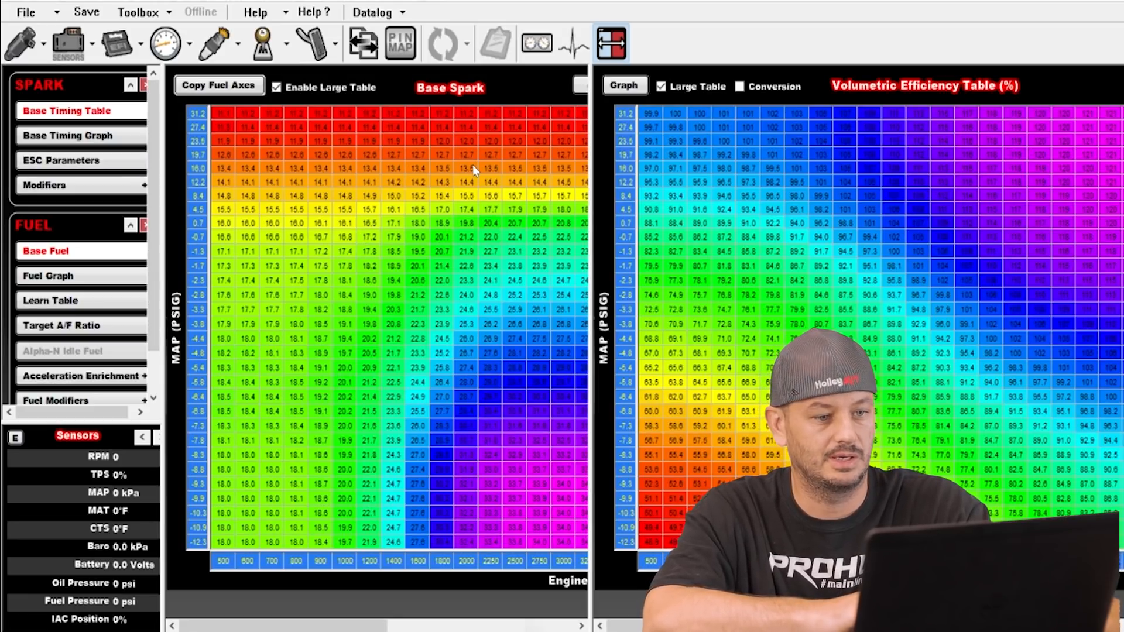
click(23, 44)
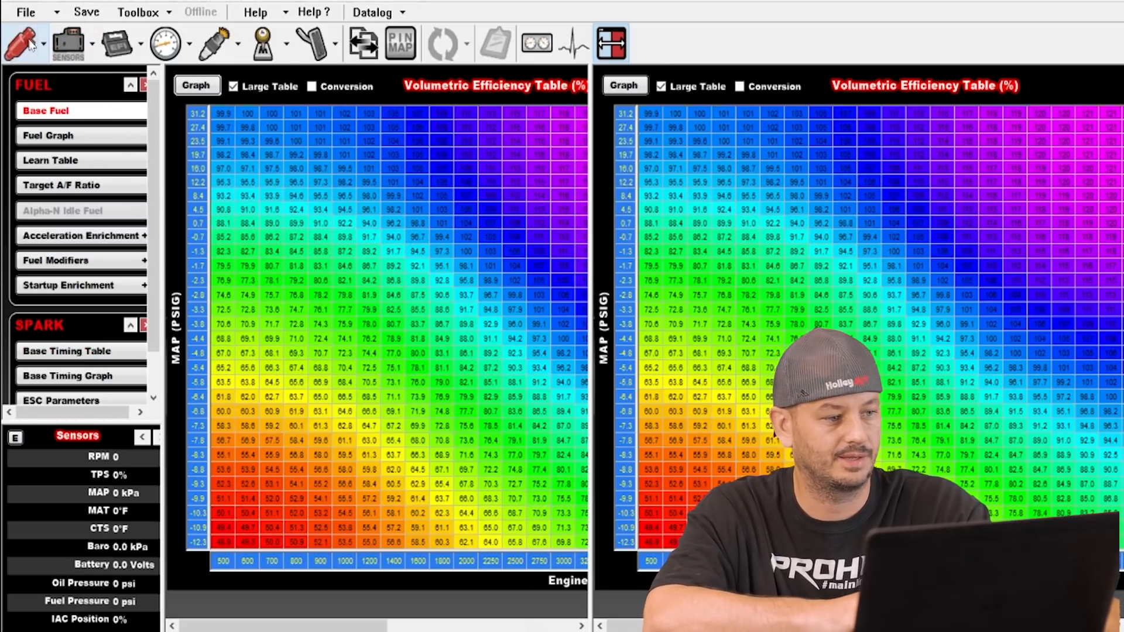
click(48, 135)
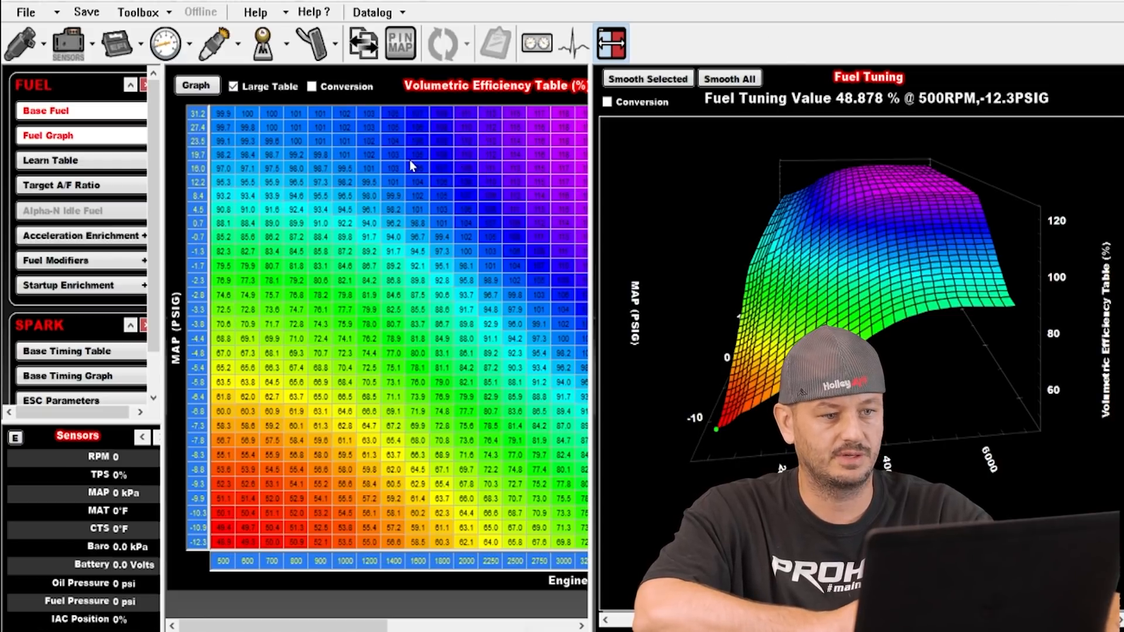
Turn off the split view, examine the full-size fuel graph, and return to the base fuel table.
click(609, 41)
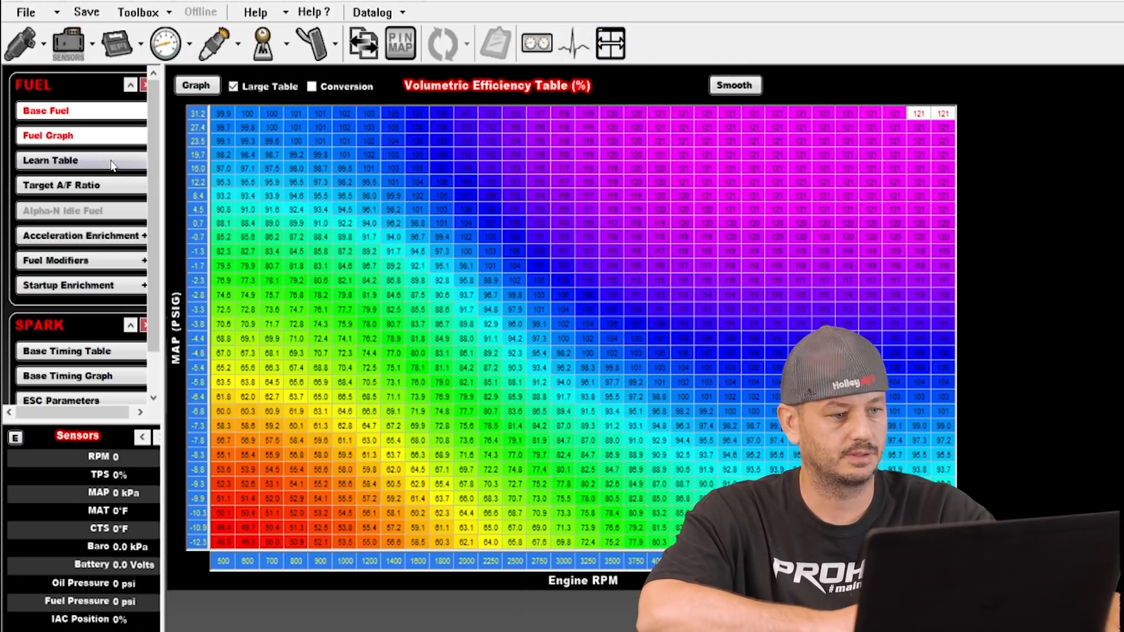
click(89, 141)
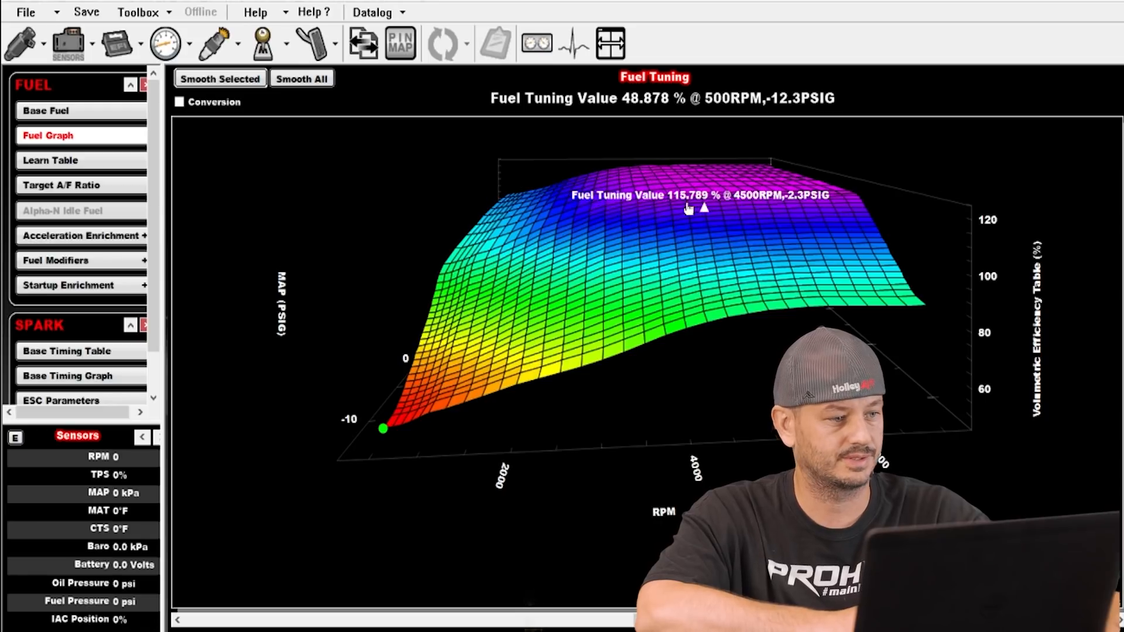
click(99, 111)
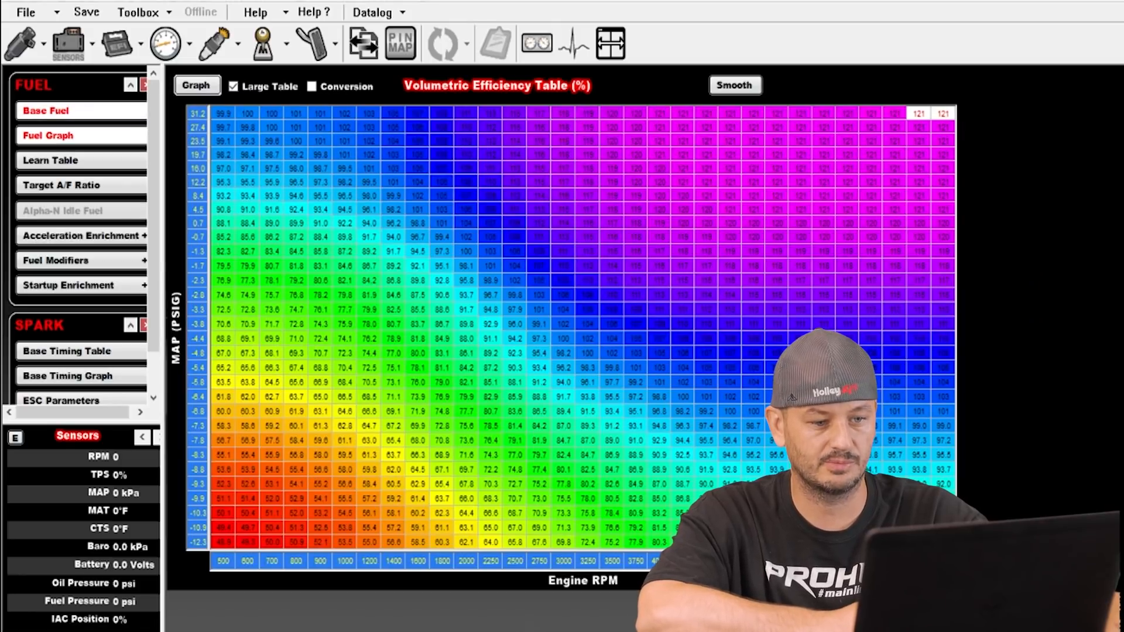
Raise the volumetric efficiency values in the 4500 RPM column from -2.3 to 31.2 PSIG.
drag(705, 278, 707, 113)
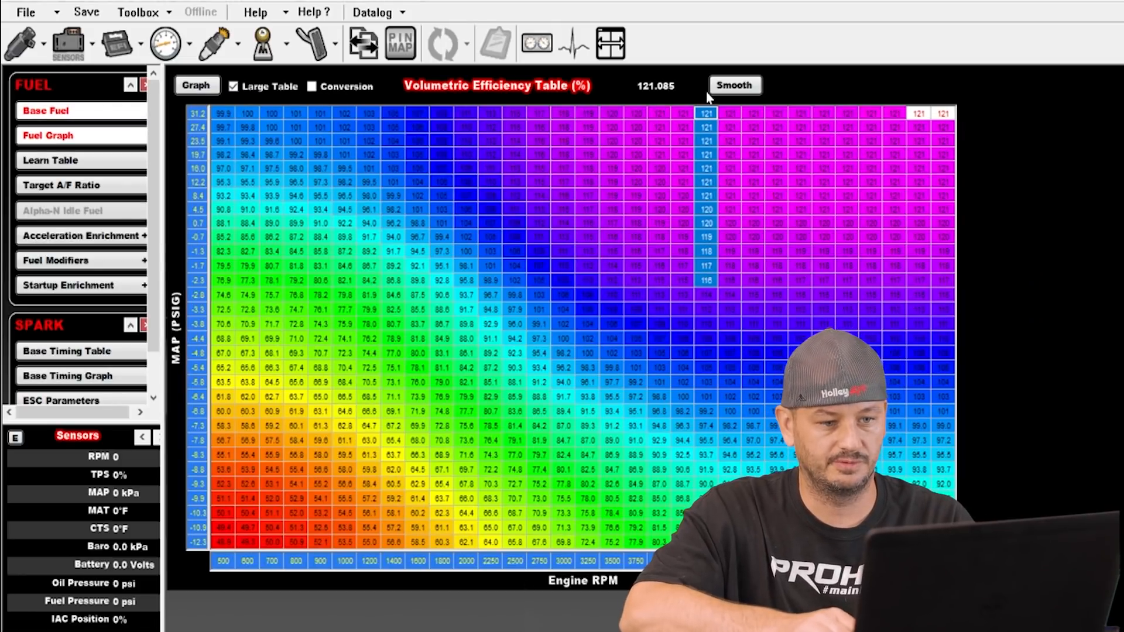
key(ctrl+Up)
key(ctrl+Up)
key(ctrl+Up)
Raise the volumetric efficiency values from -2.3 to 31.2 PSIG in every column from 4750 RPM upward.
drag(730, 282, 960, 103)
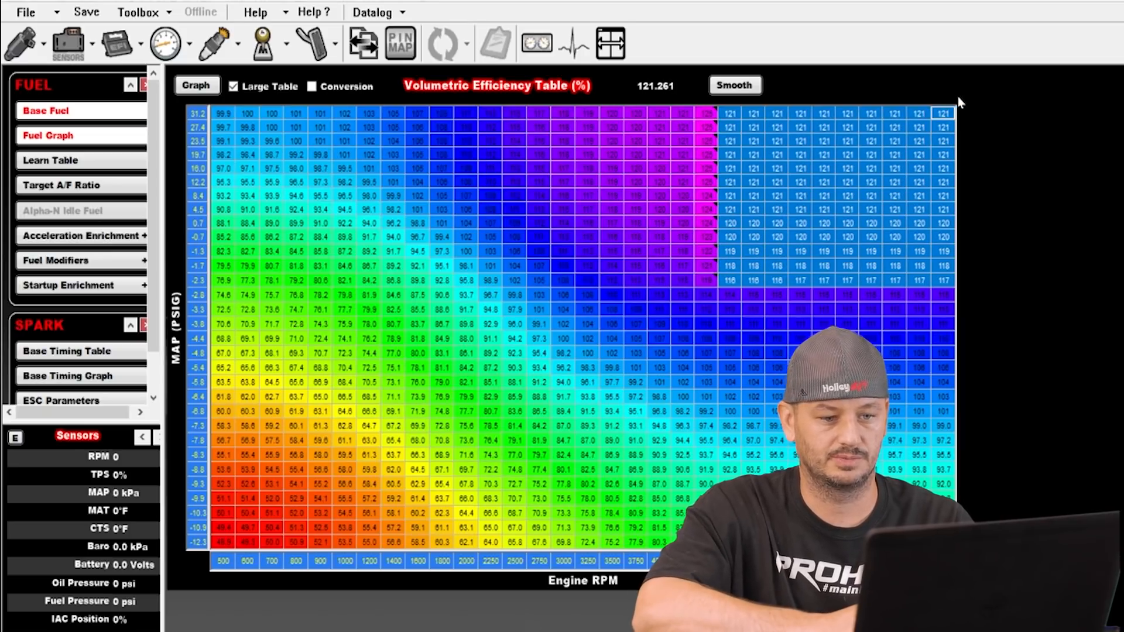
key(ctrl+Up)
key(ctrl+Up)
key(ctrl+Up)
Raise the -2.3 to 31.2 PSIG cells from 5000 RPM upward to about 129 % in the highest-pressure rows.
drag(760, 277, 965, 99)
click(735, 283)
drag(751, 281, 958, 105)
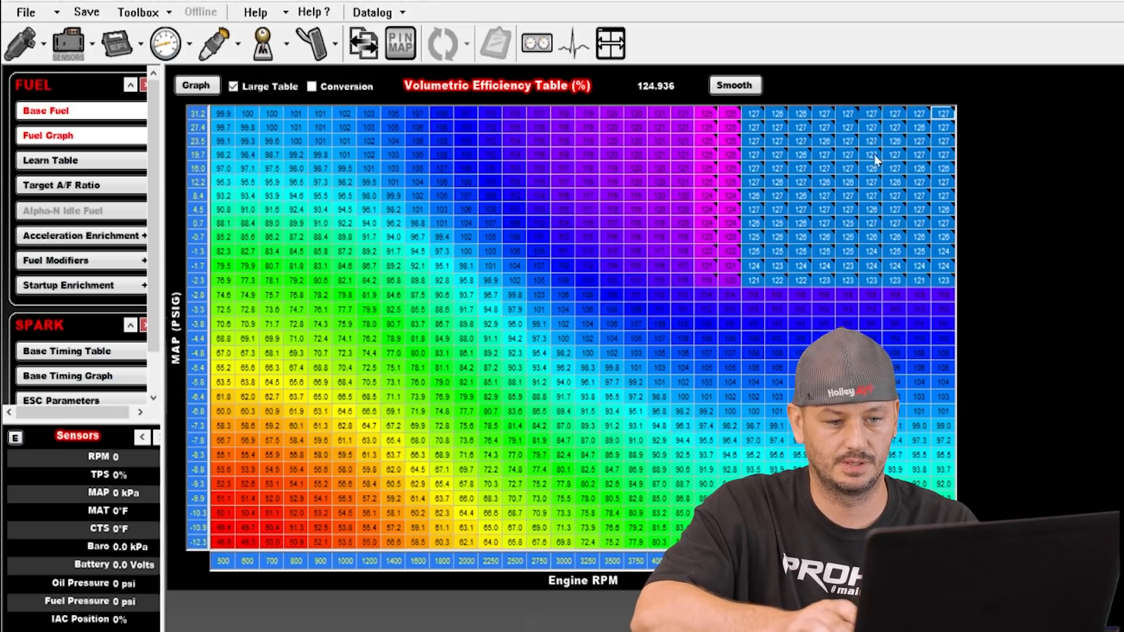
key(ctrl+Up)
key(ctrl+Up)
key(ctrl+Up)
Raise the -2.3 to 31.2 PSIG cells from 5250 RPM upward to about 135 % in the highest-pressure rows.
drag(777, 281, 963, 106)
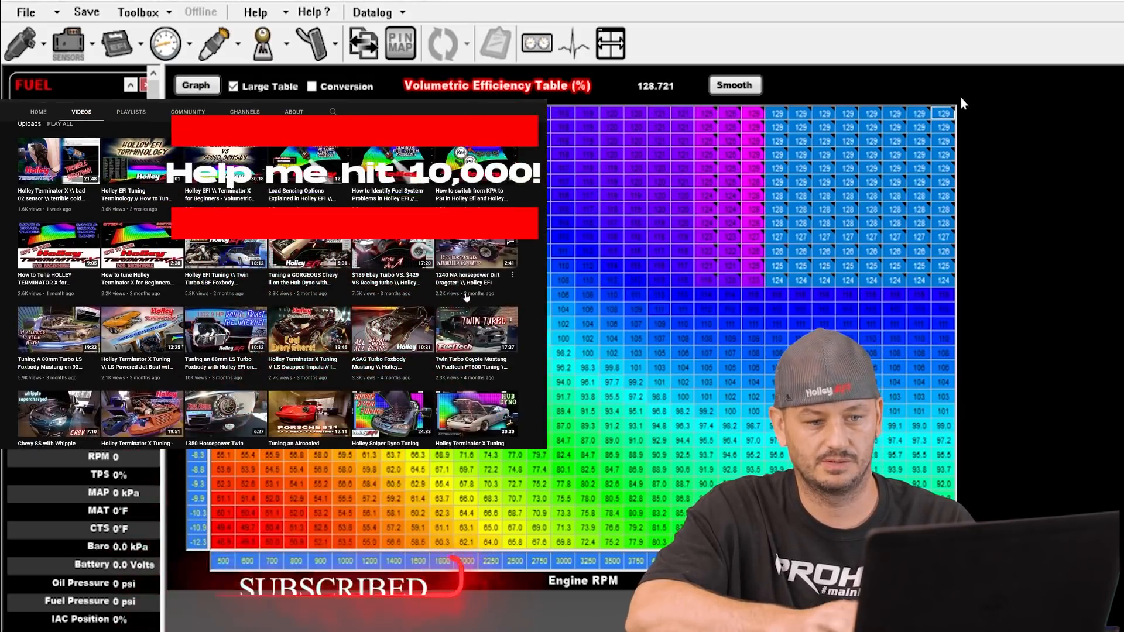
key(ctrl+Up)
key(ctrl+Up)
key(ctrl+Up)
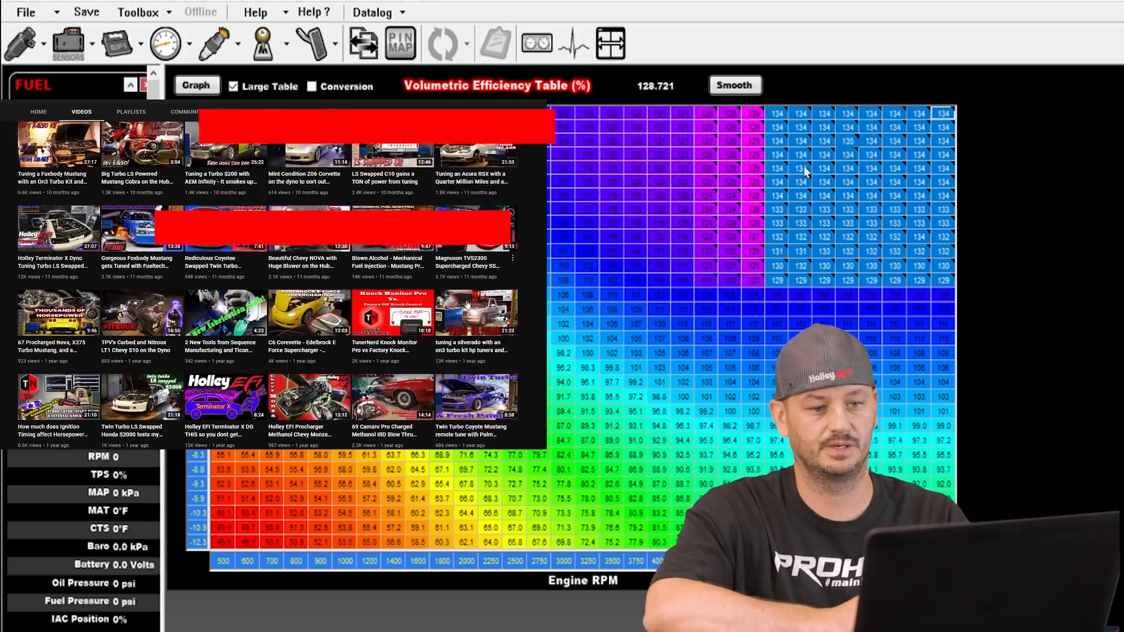
key(ctrl+Up)
key(ctrl+Up)
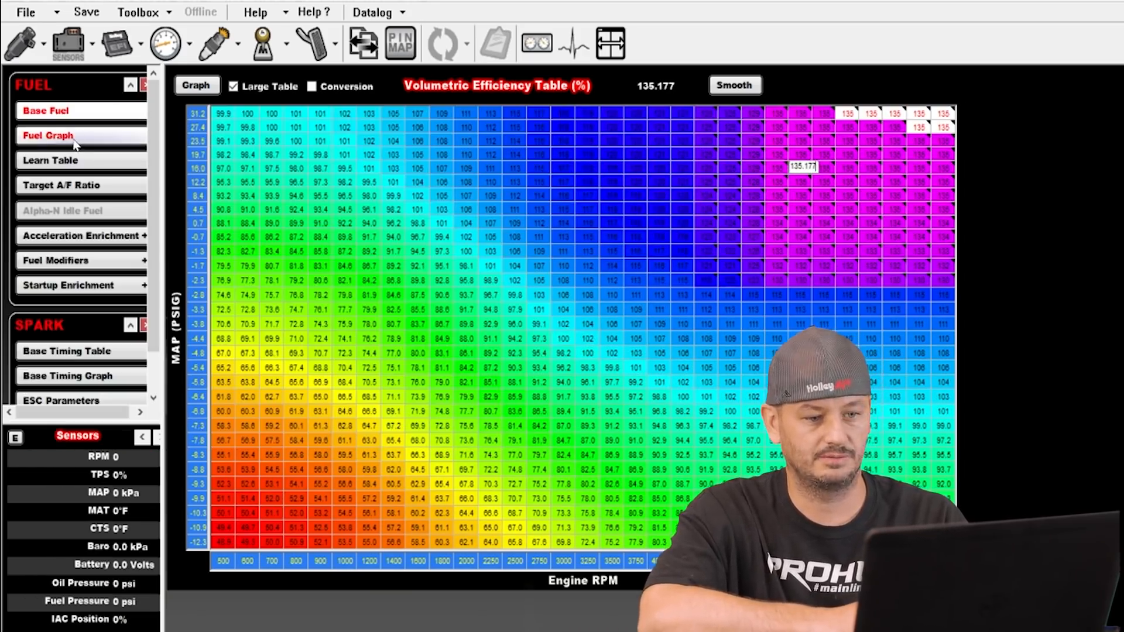
Examine the edited fuel surface in the fuel graph and place it beside the base fuel table in a split view.
click(75, 143)
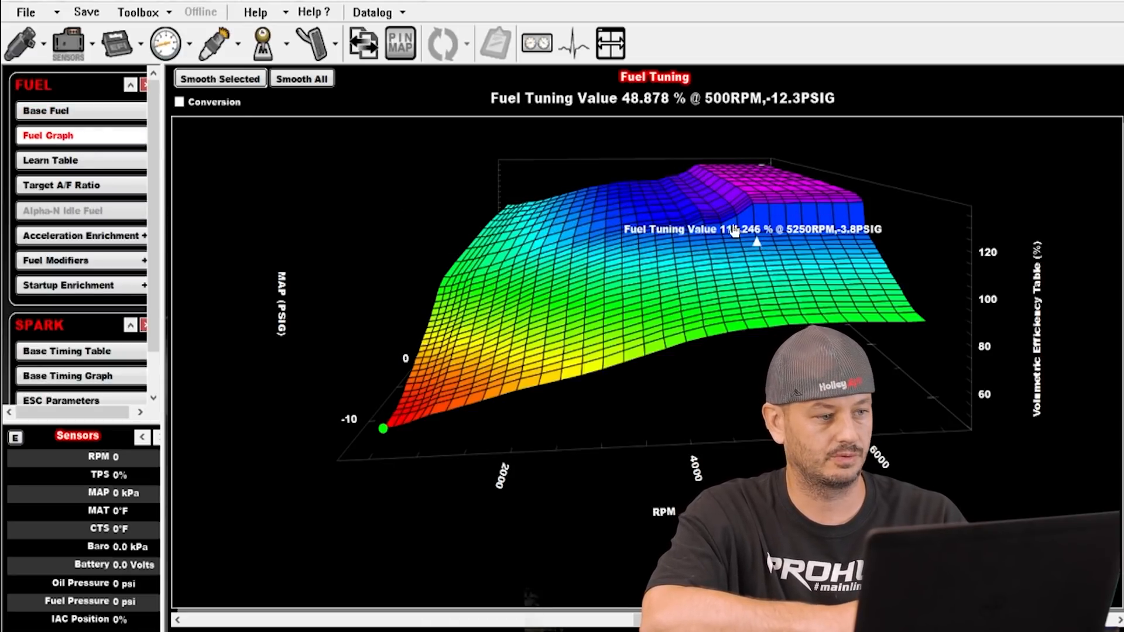
right_click(77, 139)
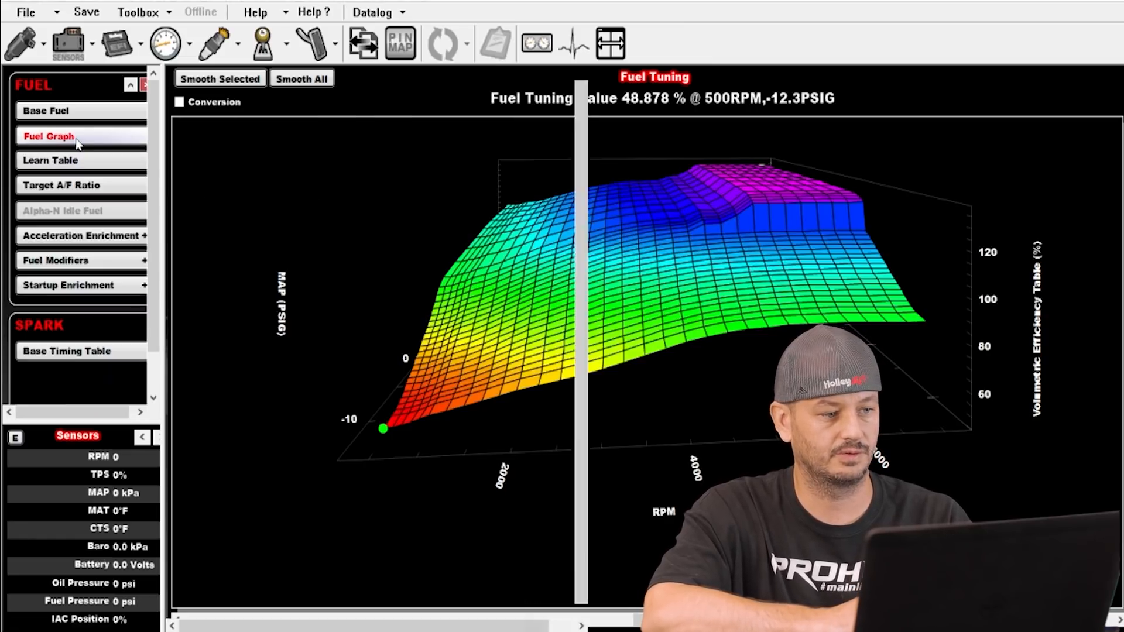
click(76, 109)
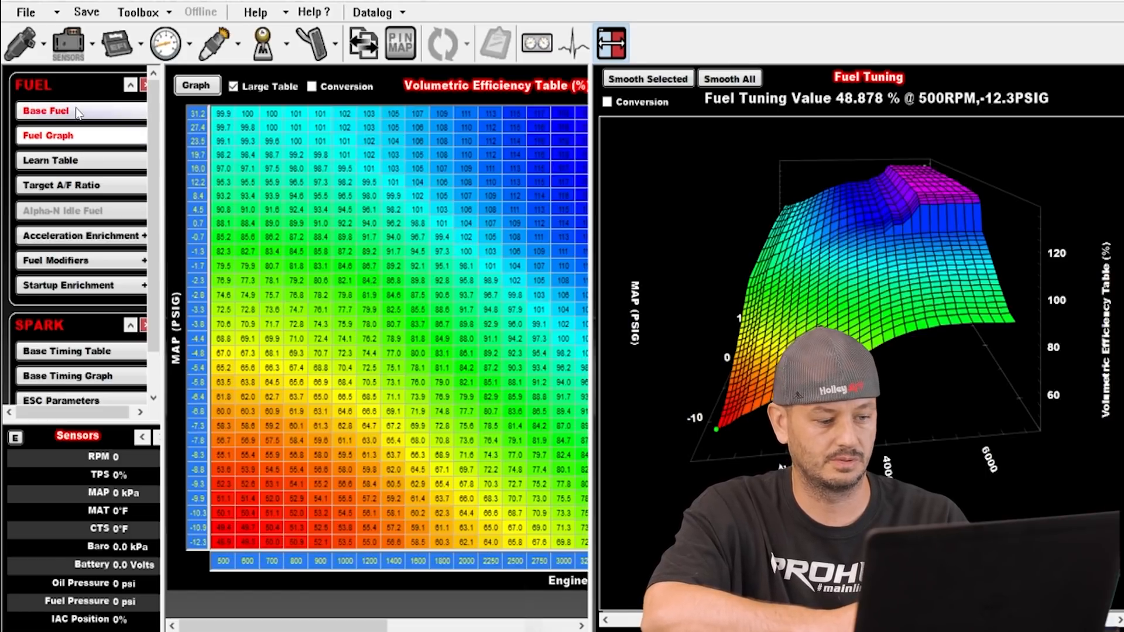
Lower the -2.3 to 31.2 PSIG cells to about 131 % at 5250 RPM and 134 % at 5500 RPM in the highest-pressure rows.
drag(340, 625, 491, 627)
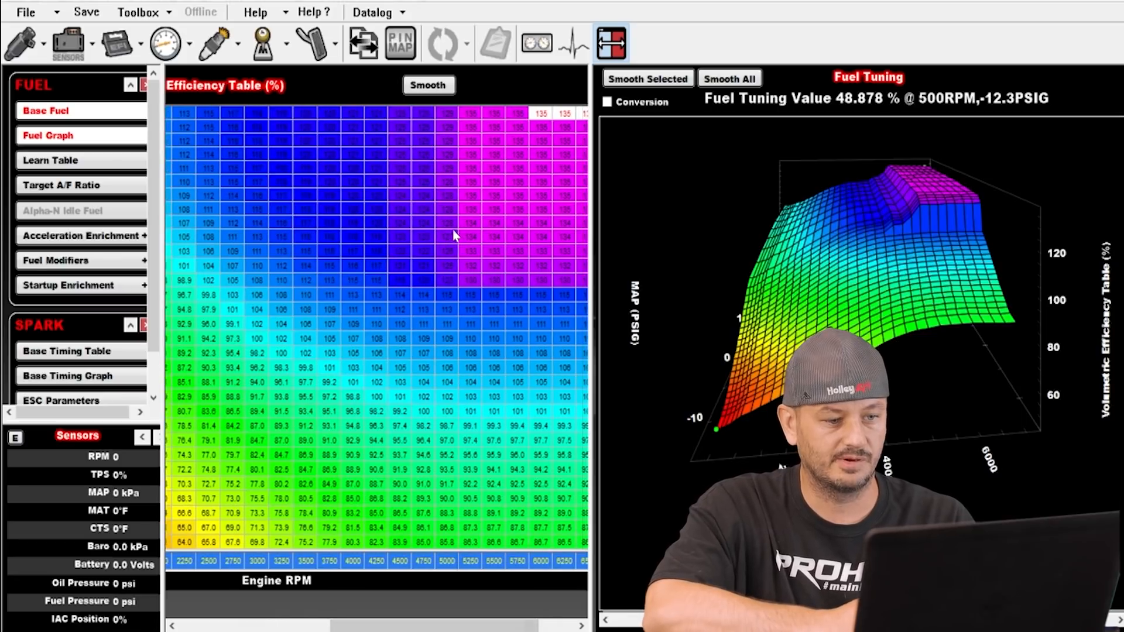
click(465, 281)
drag(465, 281, 470, 113)
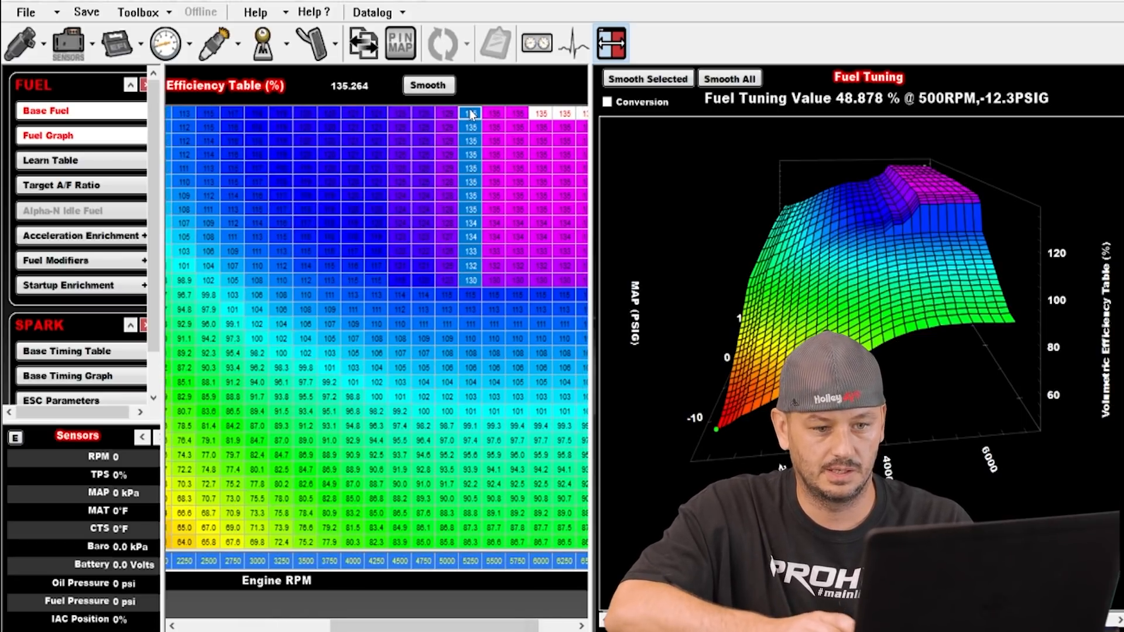
key(minus)
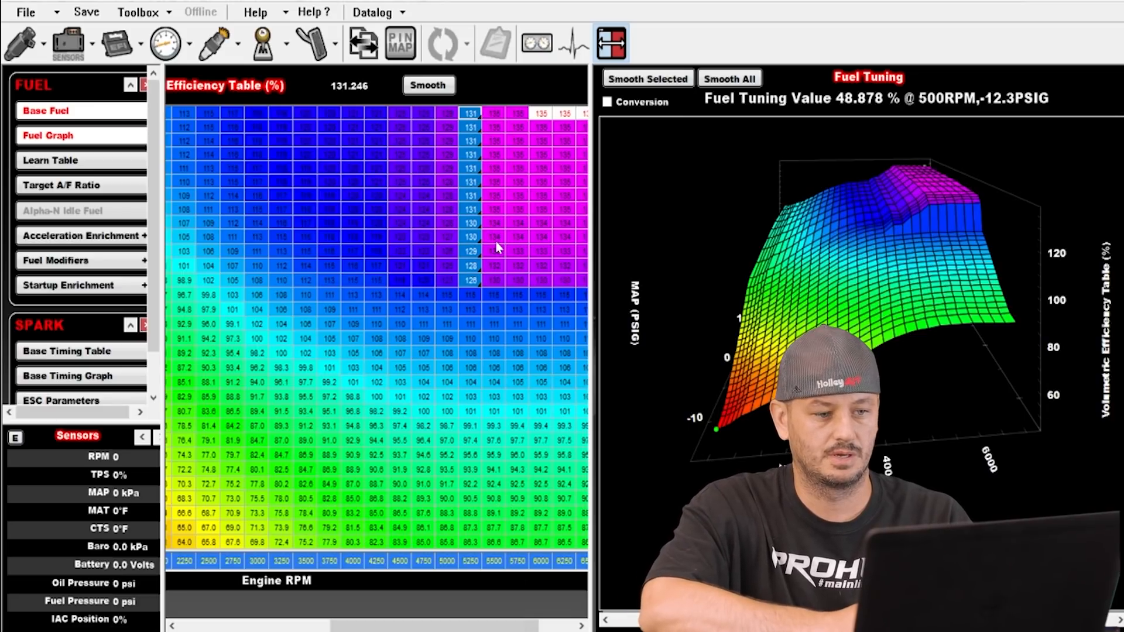
drag(496, 281, 491, 107)
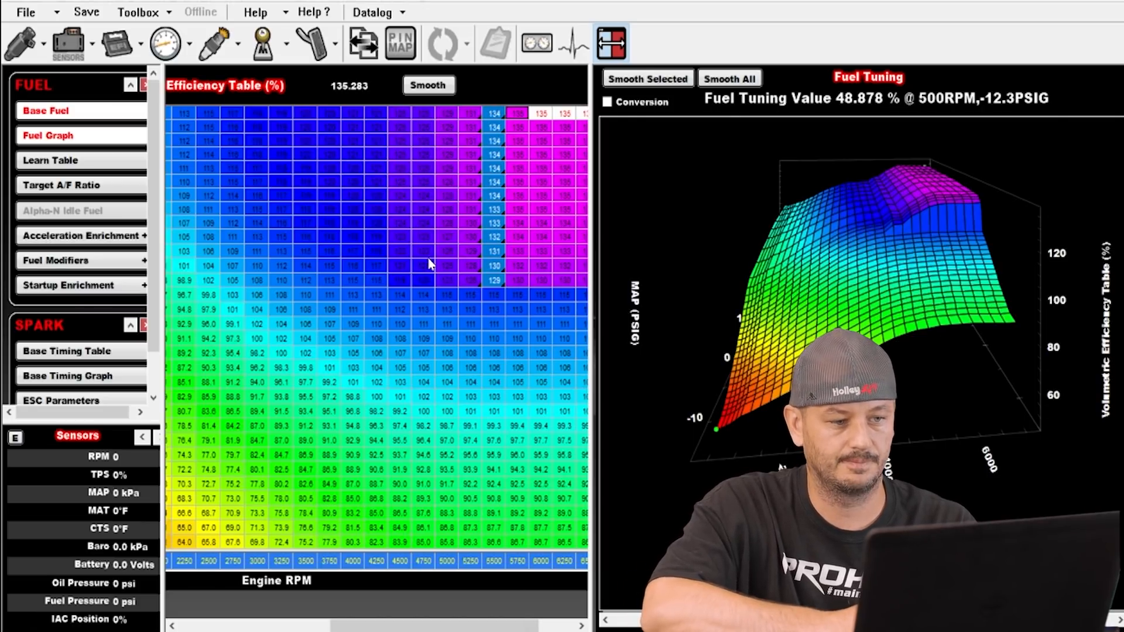
Blend the -2.3 to 31.2 PSIG cells to about 129 % at 4750 RPM, 130 % at 5000 RPM and 133 % at 5250 RPM in the highest-pressure rows.
drag(423, 284, 423, 114)
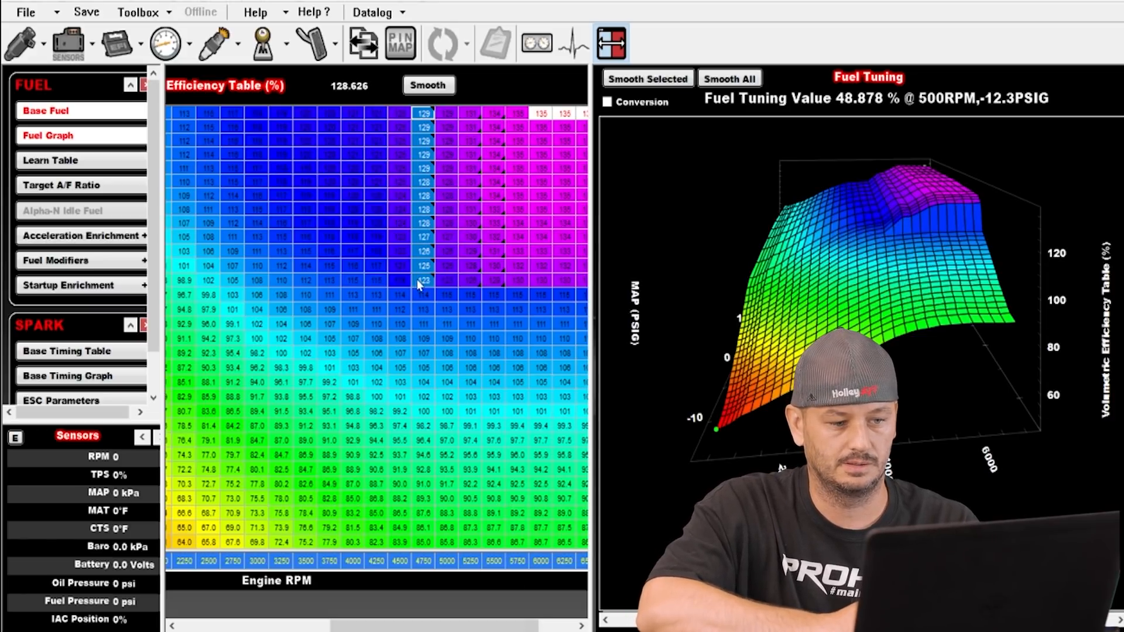
drag(445, 281, 452, 132)
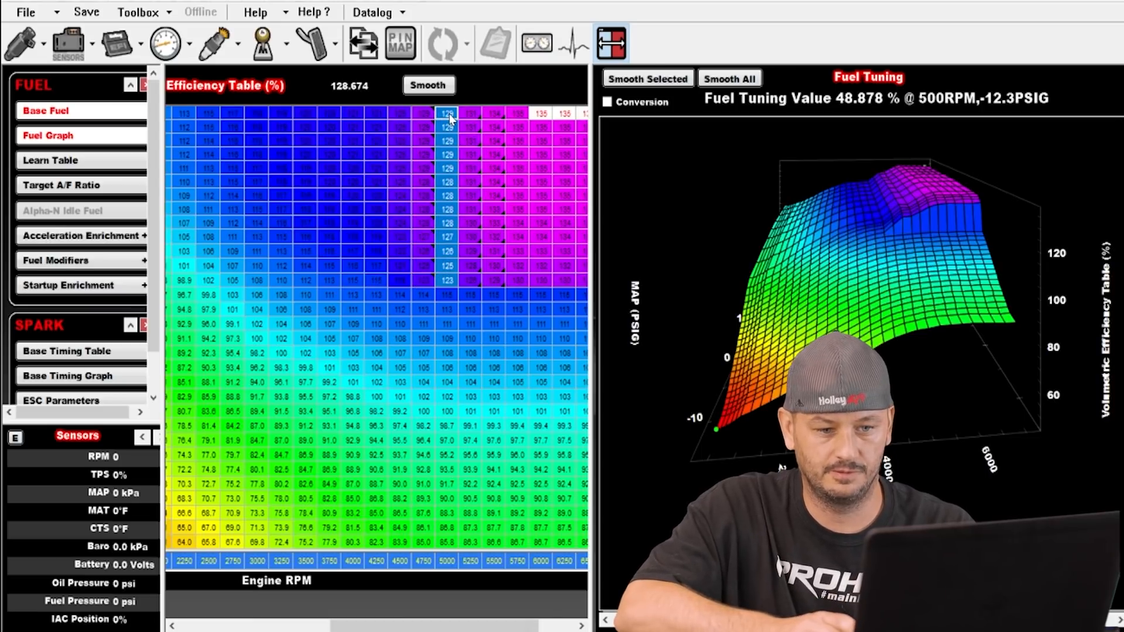
key(plus)
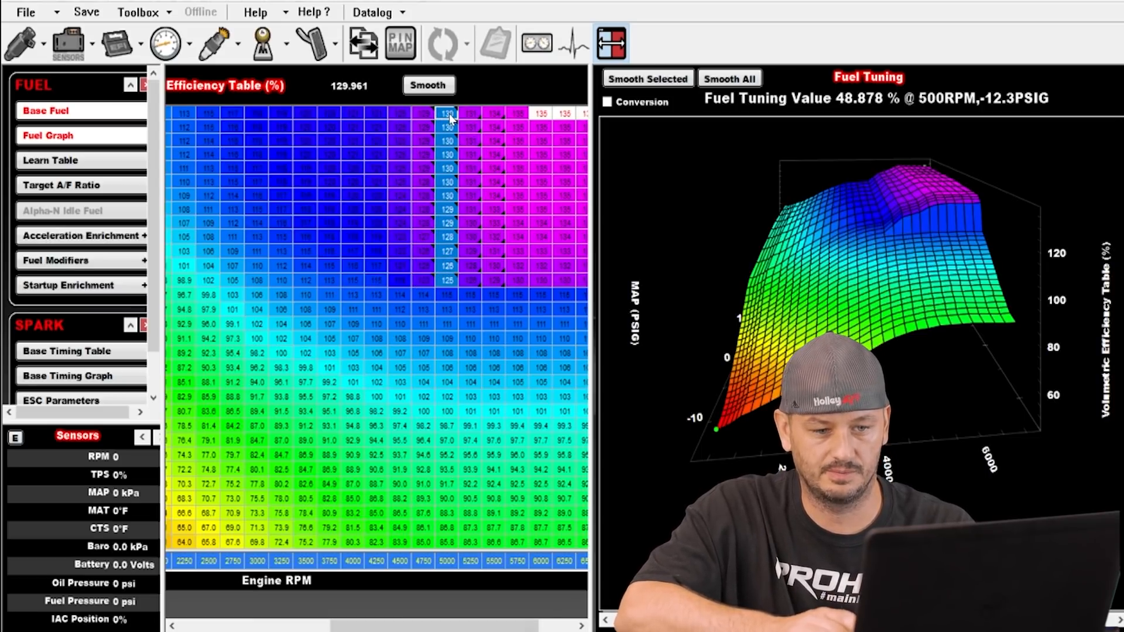
key(plus)
drag(463, 281, 465, 114)
key(plus)
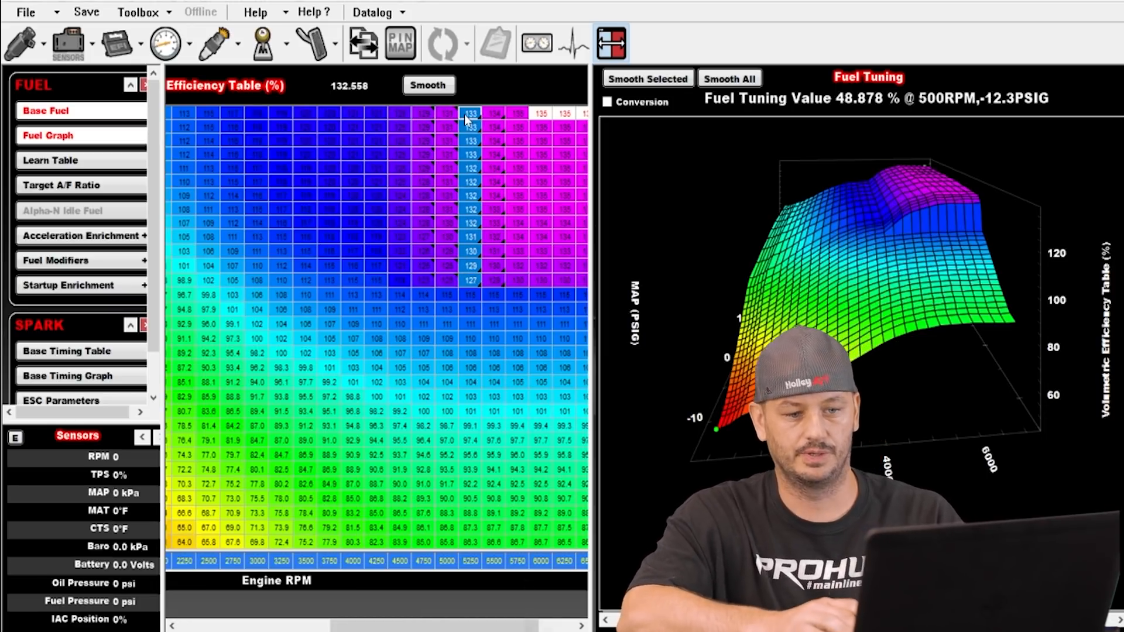
key(plus)
key(minus)
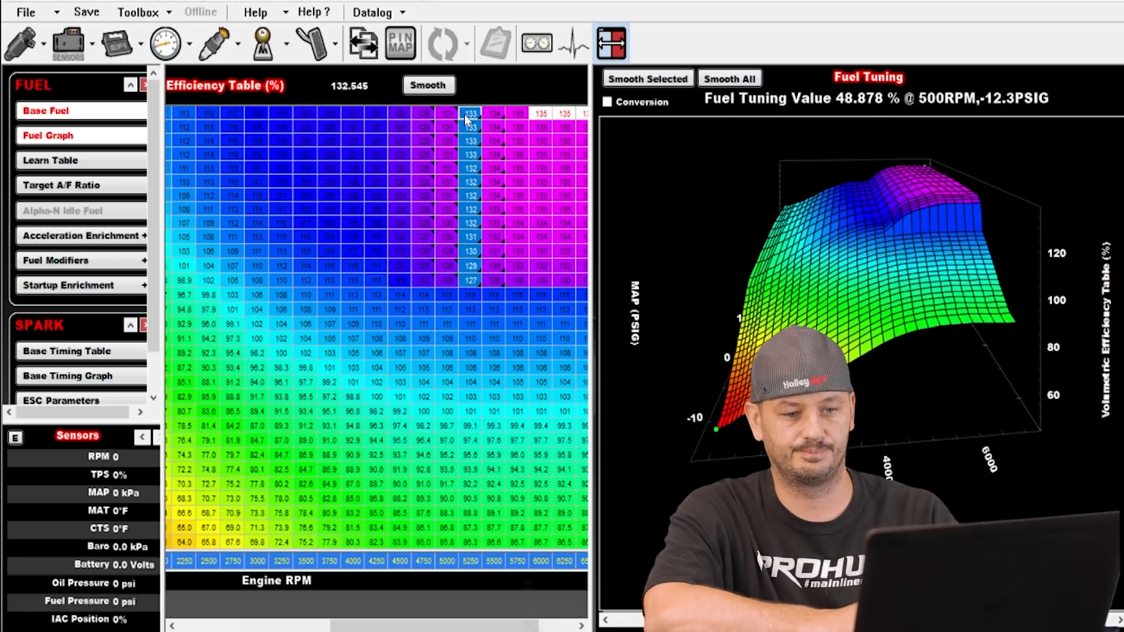
Raise the -2.3 to 31.2 PSIG cells to about 126 % at 4500 RPM and 123 % at 4250 RPM in the highest-pressure rows.
drag(400, 281, 401, 110)
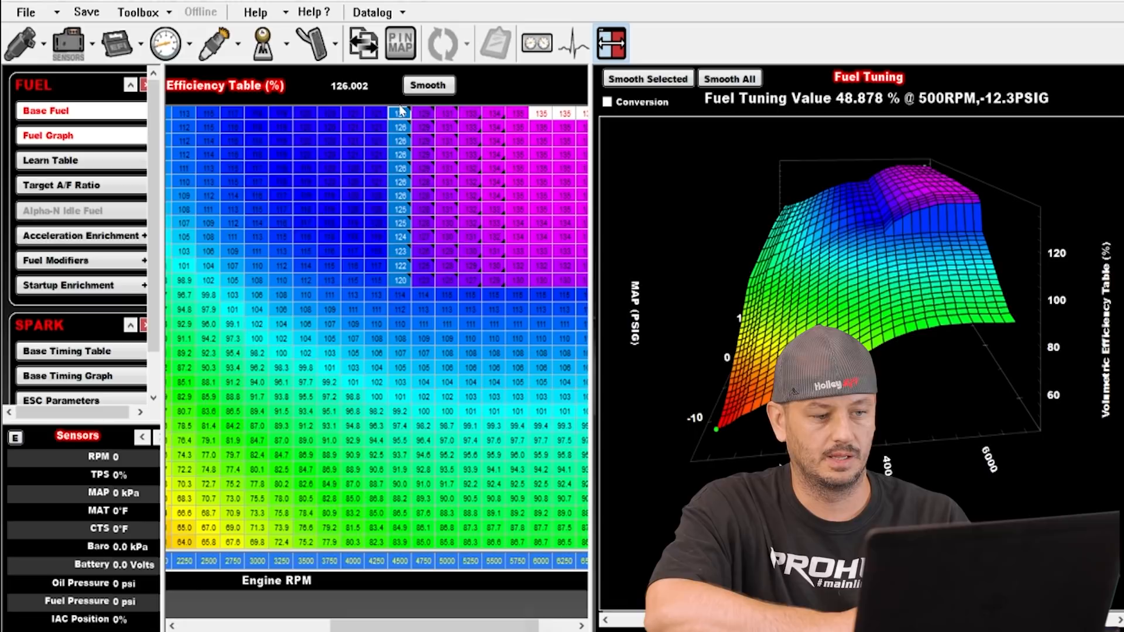
drag(376, 281, 375, 116)
key(plus)
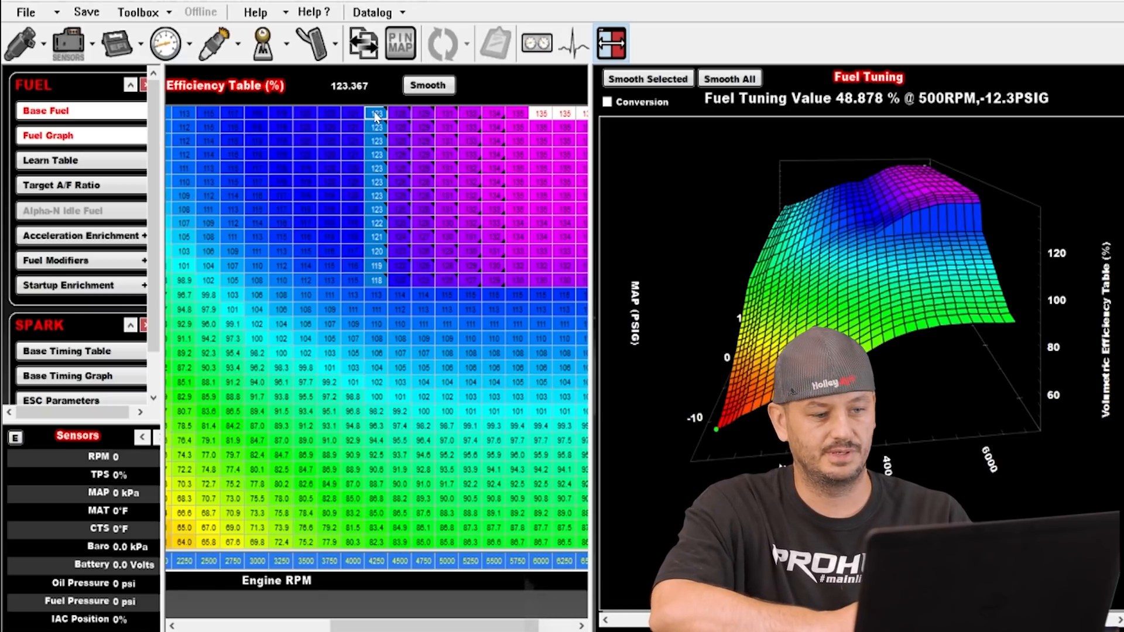
Raise the cells from 4750 RPM upward in the row just below -2.3 PSIG to about 118 %.
click(397, 296)
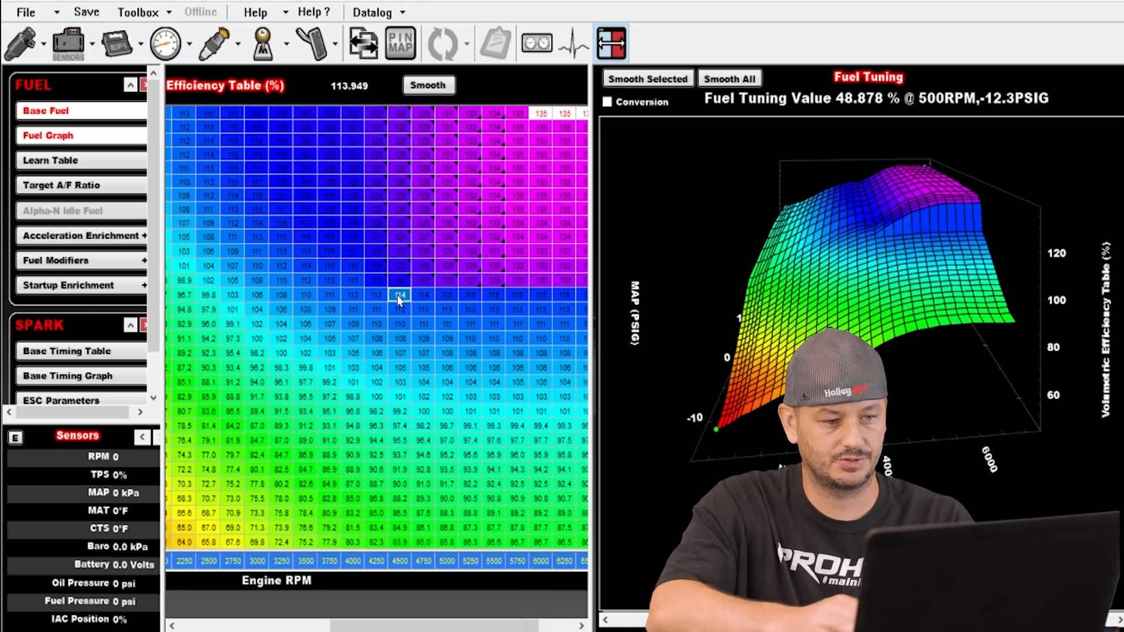
click(418, 299)
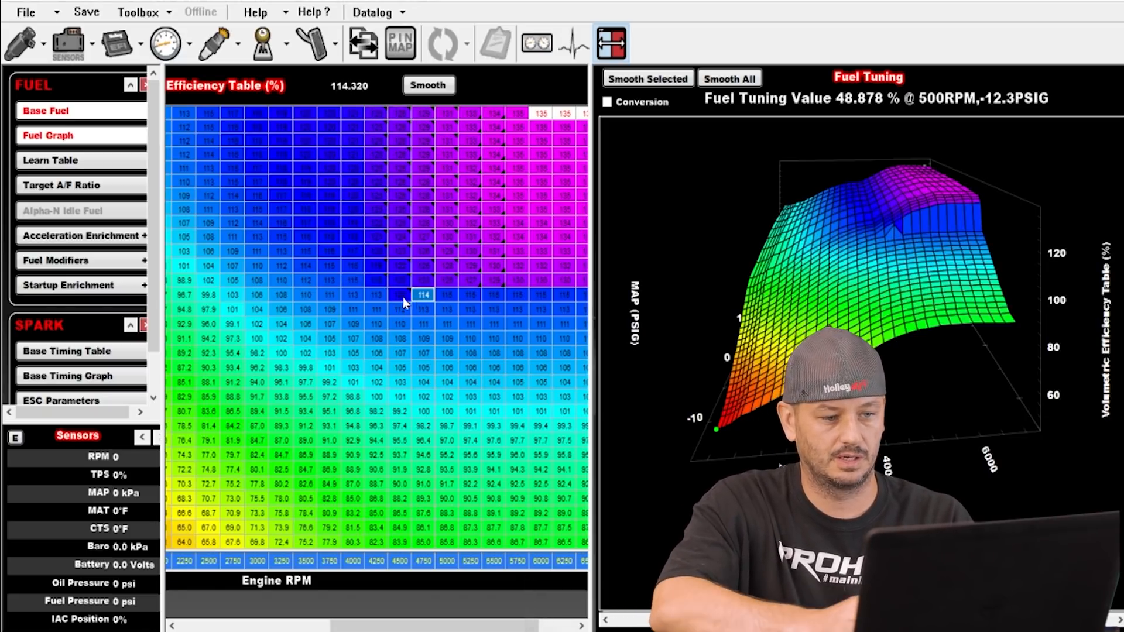
click(403, 298)
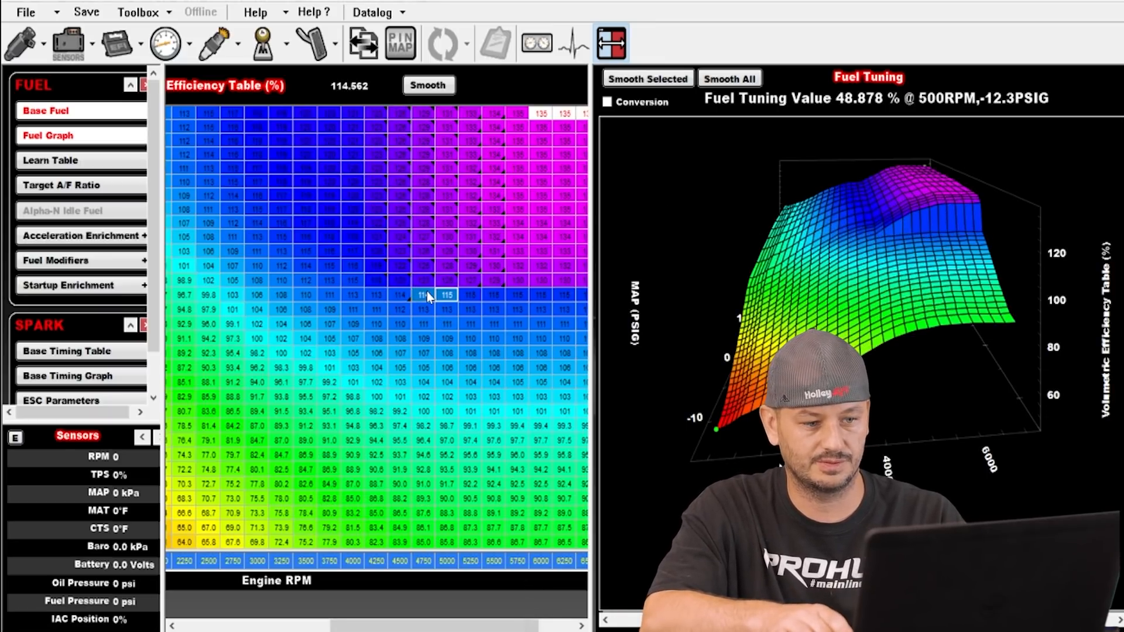
key(shift+Right)
key(shift+Right)
key(shift+Right)
key(shift+Right)
key(shift+Right)
key(shift+Right)
key(shift+Right)
key(plus)
key(plus)
key(plus)
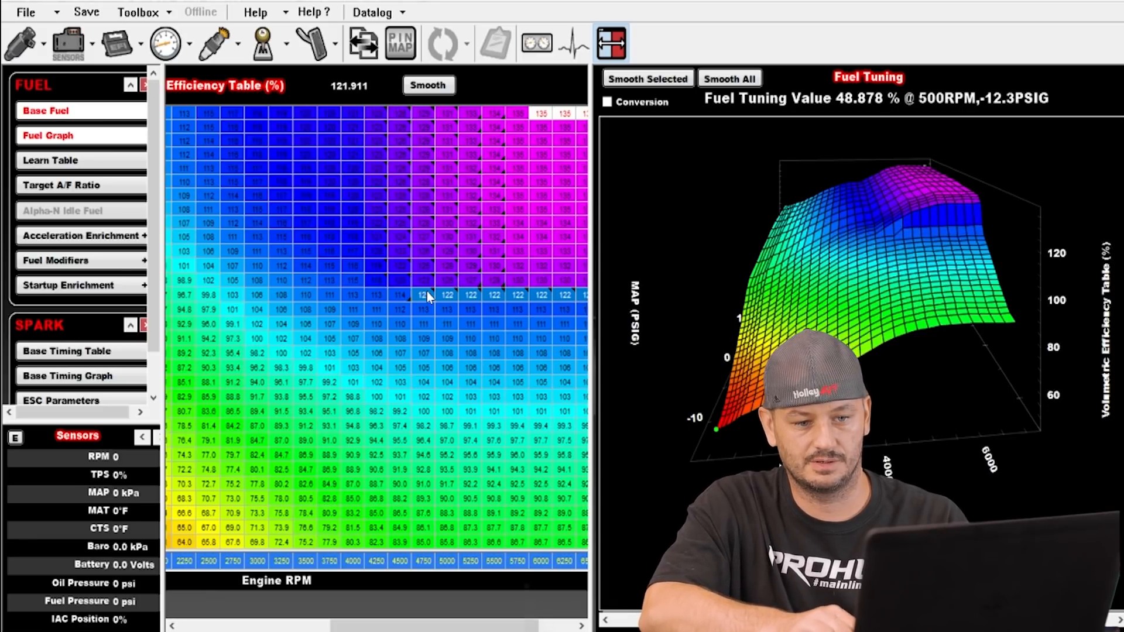
key(minus)
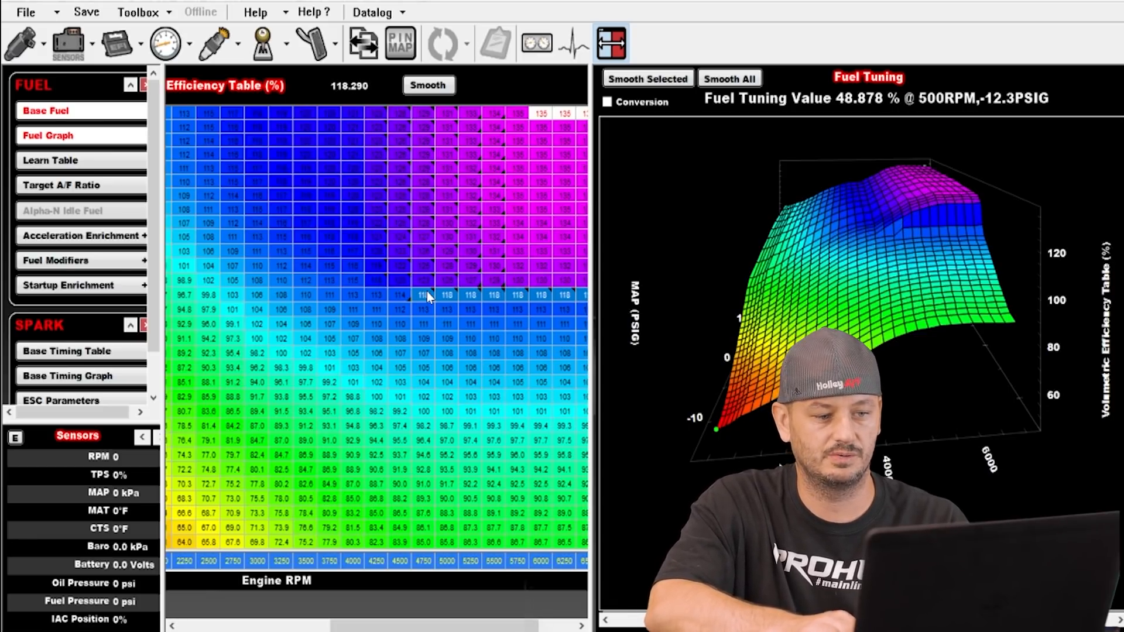
Raise the 4500 RPM cell in the row just below -2.3 PSIG to about 116 %.
key(Left)
key(Left)
key(Left)
key(Left)
key(Left)
key(Left)
key(Left)
key(Left)
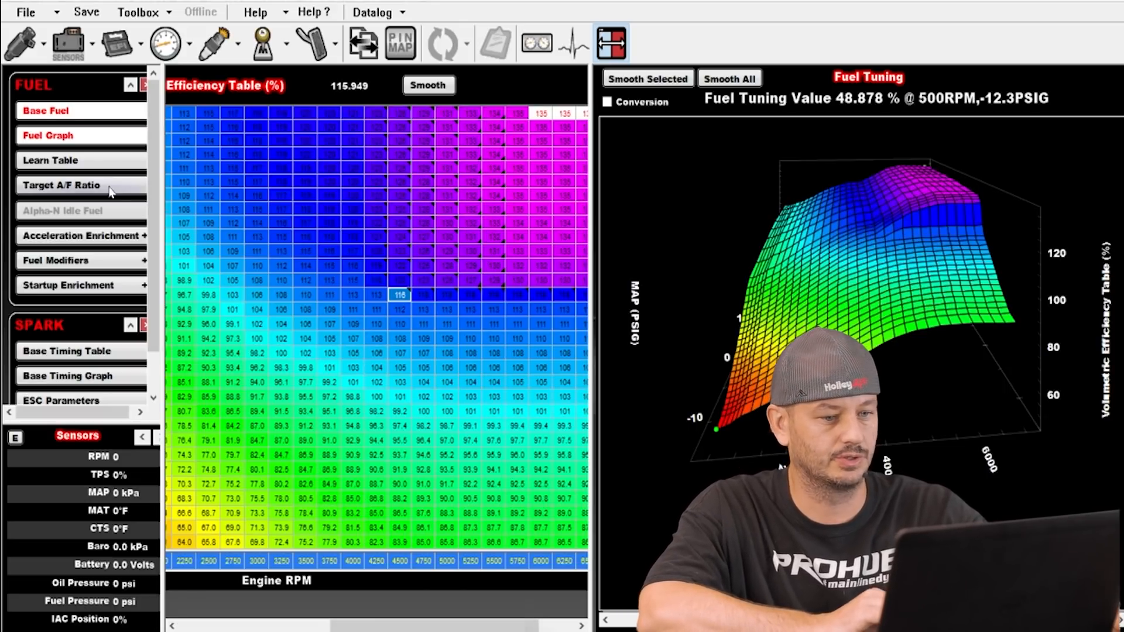
Show the target air/fuel ratio table beside the base fuel table and widen the base fuel pane.
click(89, 186)
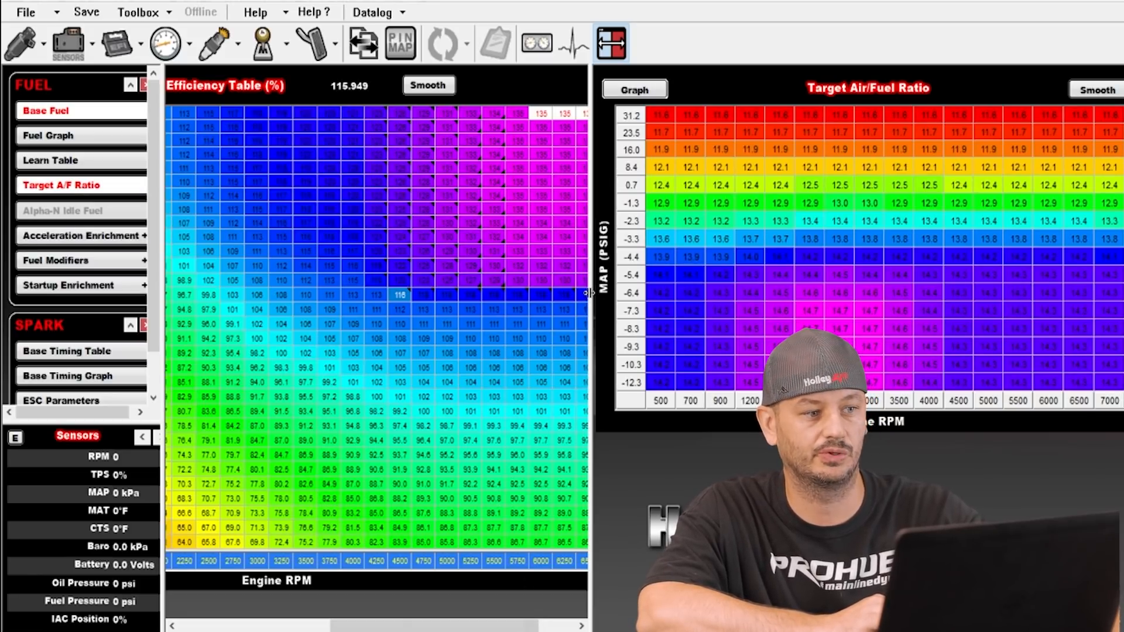
drag(589, 293, 673, 323)
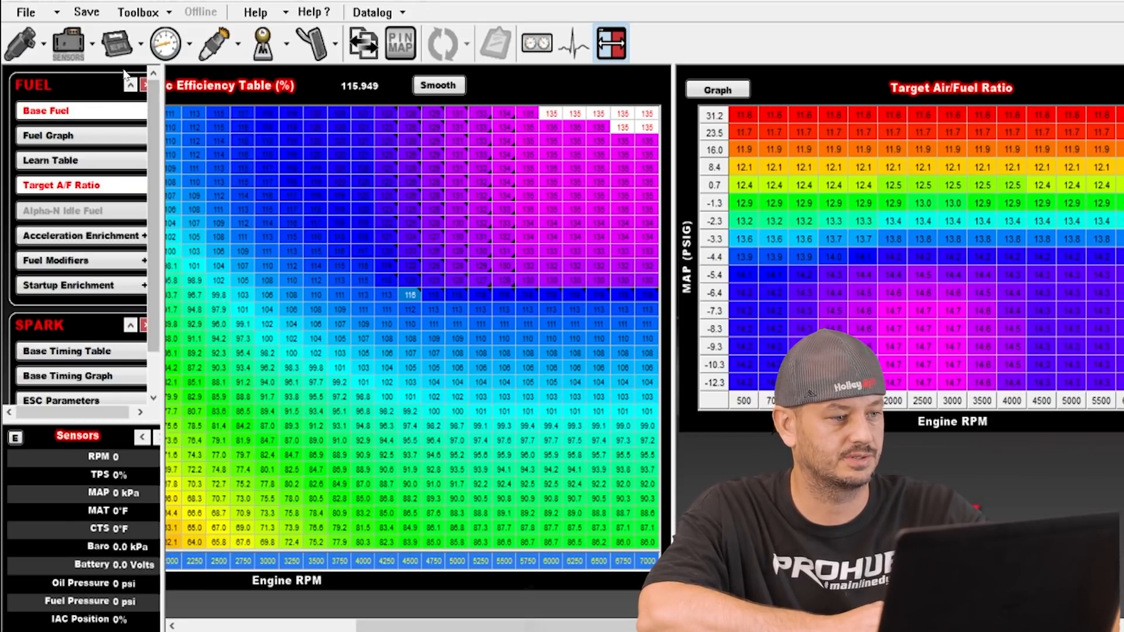
Place the ignition parameters in the second pane and show the transmission's WOT shift settings beside them.
click(116, 48)
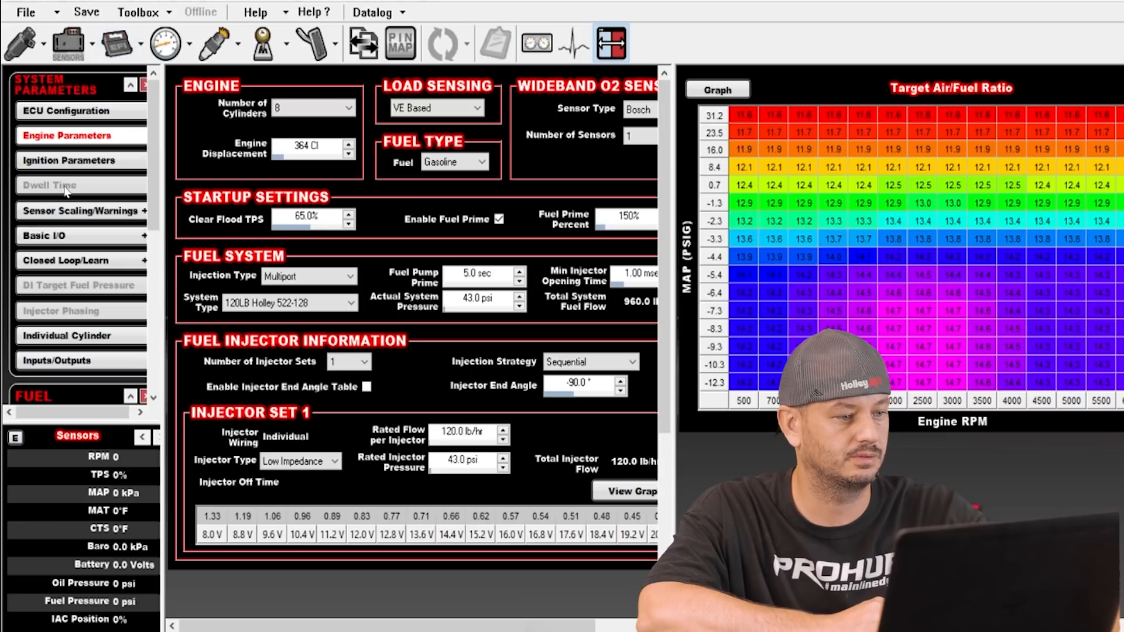
click(78, 165)
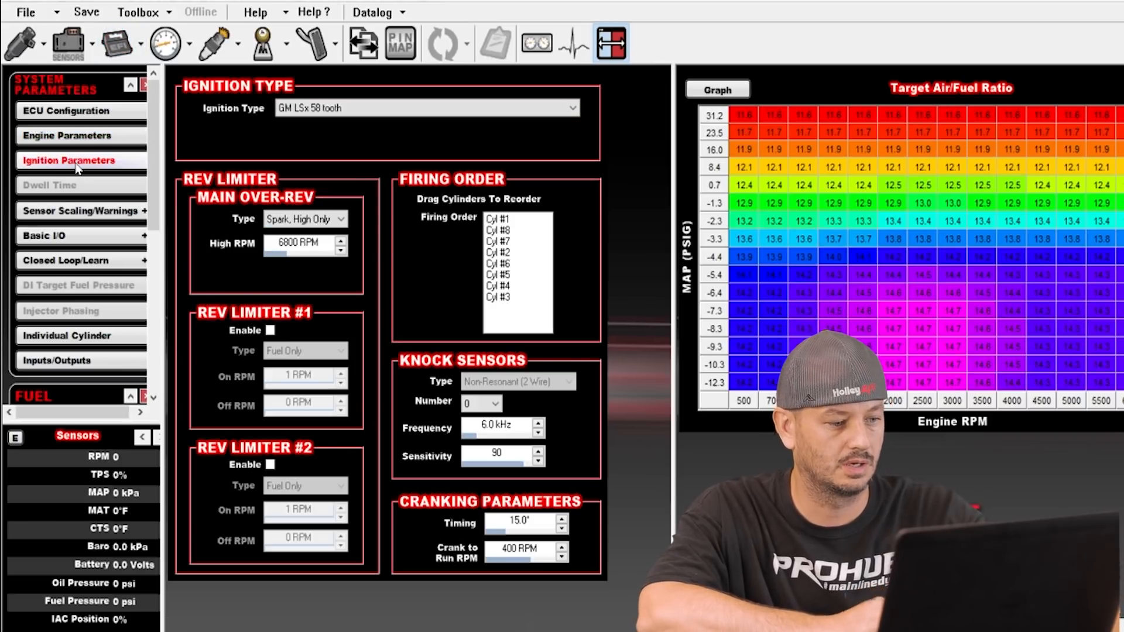
right_click(76, 165)
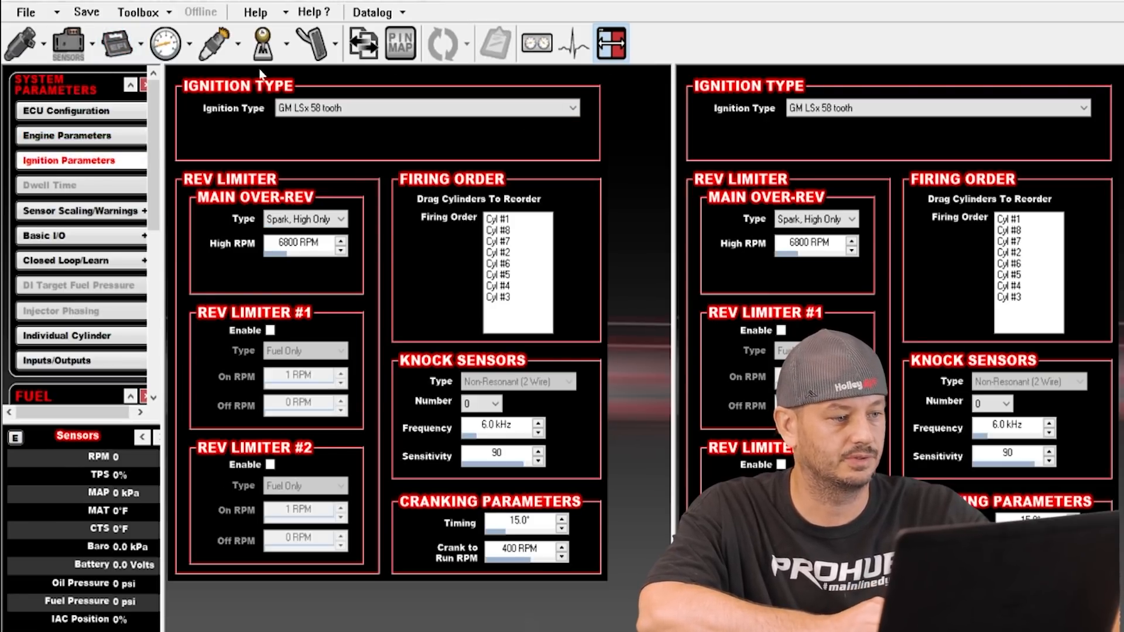
click(262, 43)
click(59, 136)
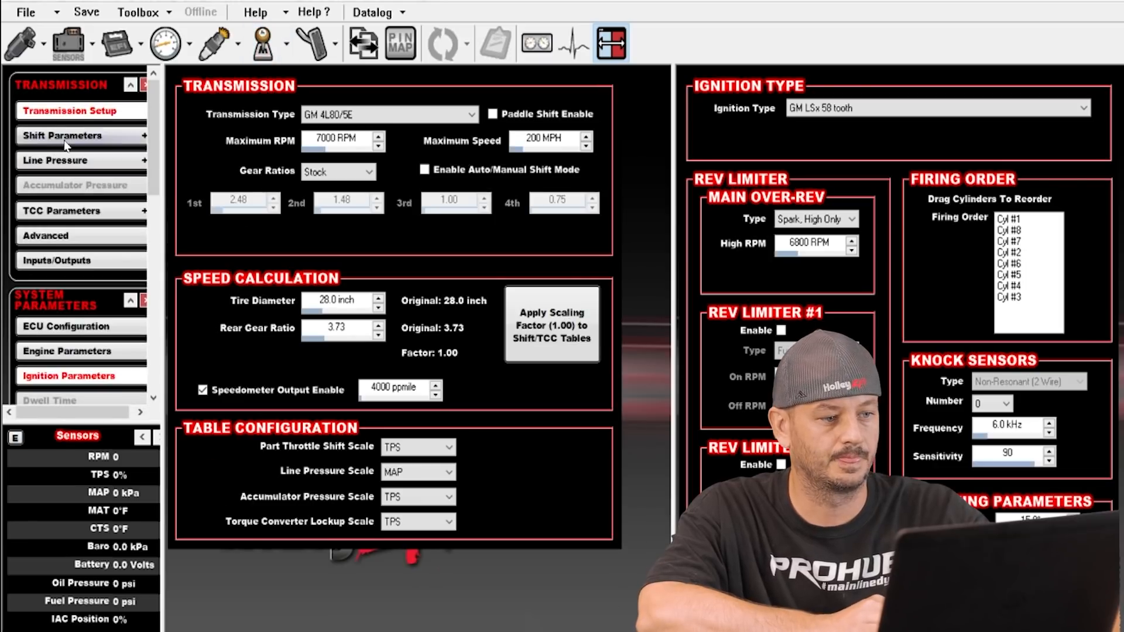
click(369, 91)
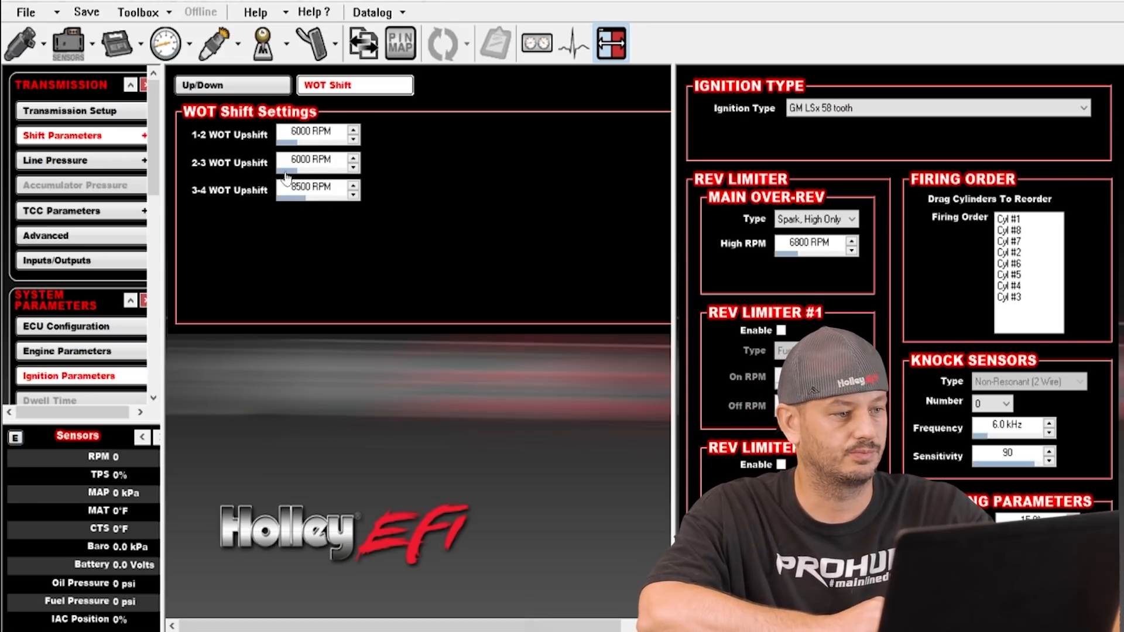
Enable tables for the timing correction in the individual cylinder settings.
click(117, 47)
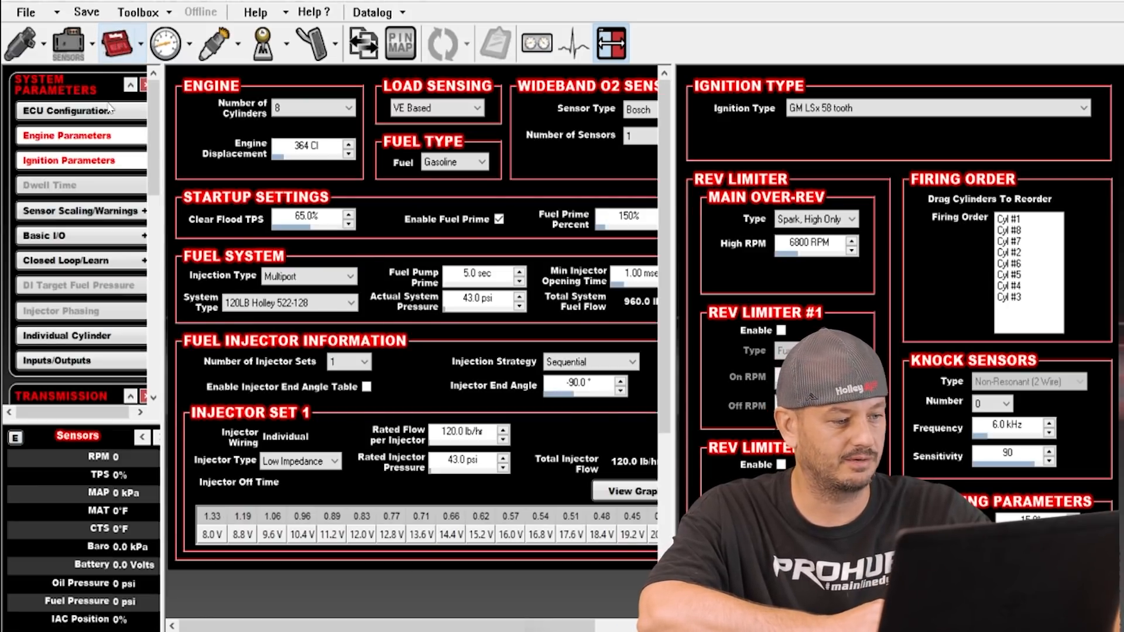
click(83, 339)
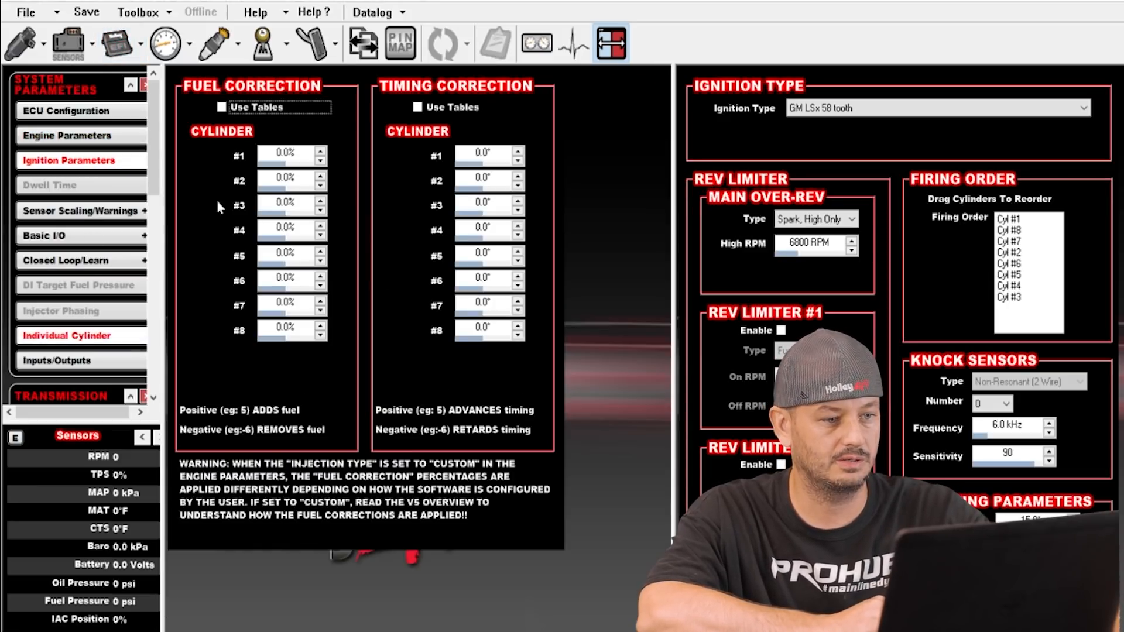
click(419, 109)
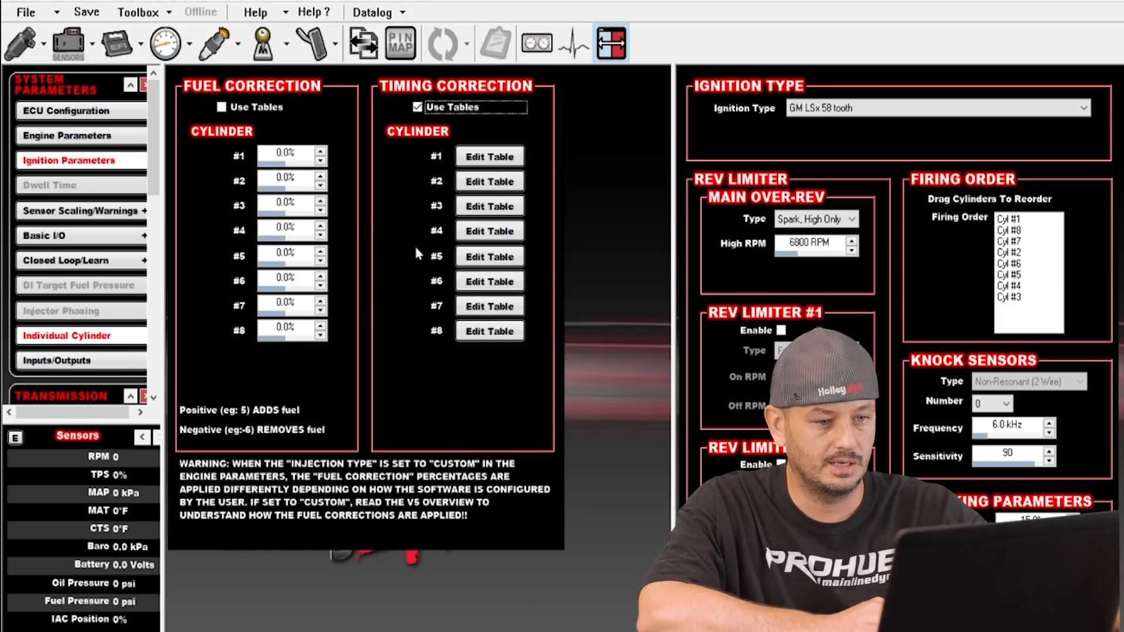
Leave the split view and view the timing correction tables of cylinders 1 and 2 one after the other.
click(612, 50)
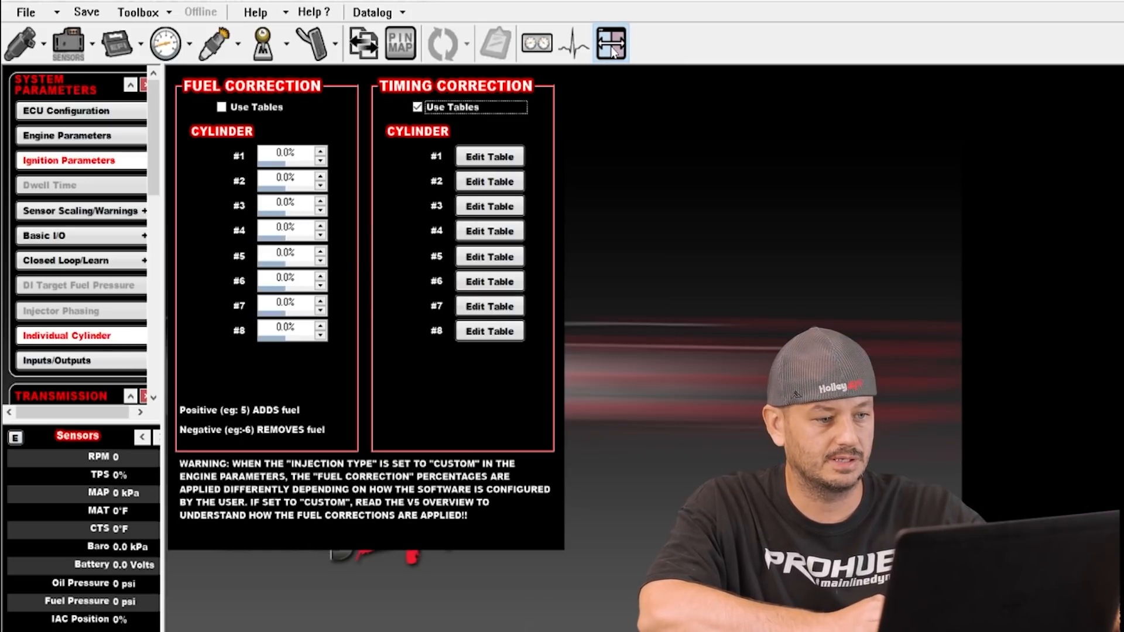
click(489, 157)
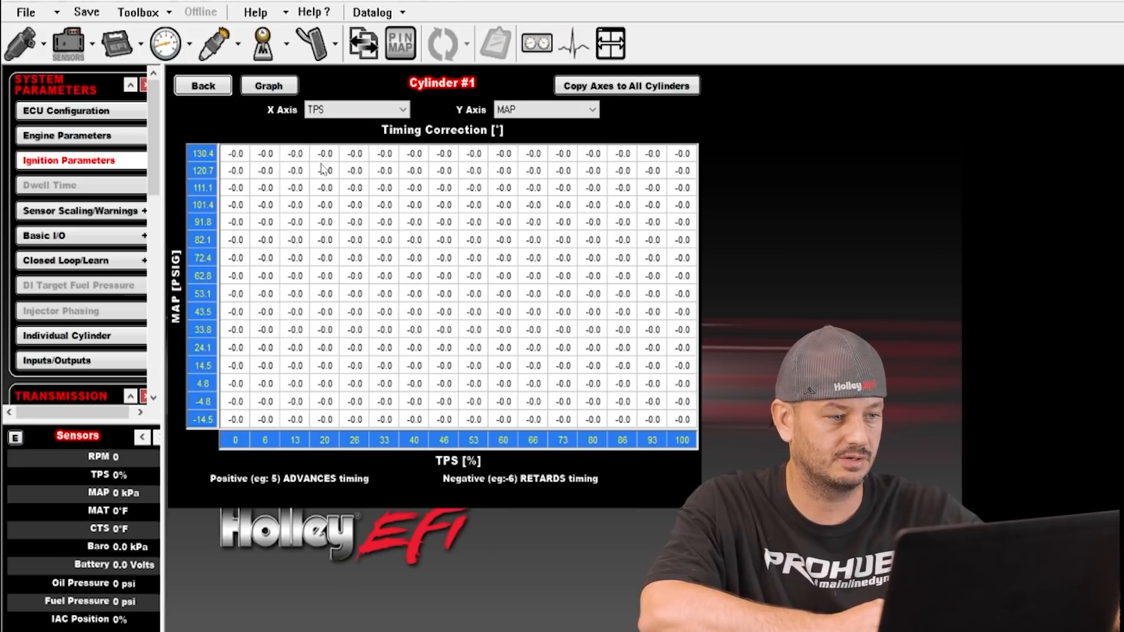
click(215, 91)
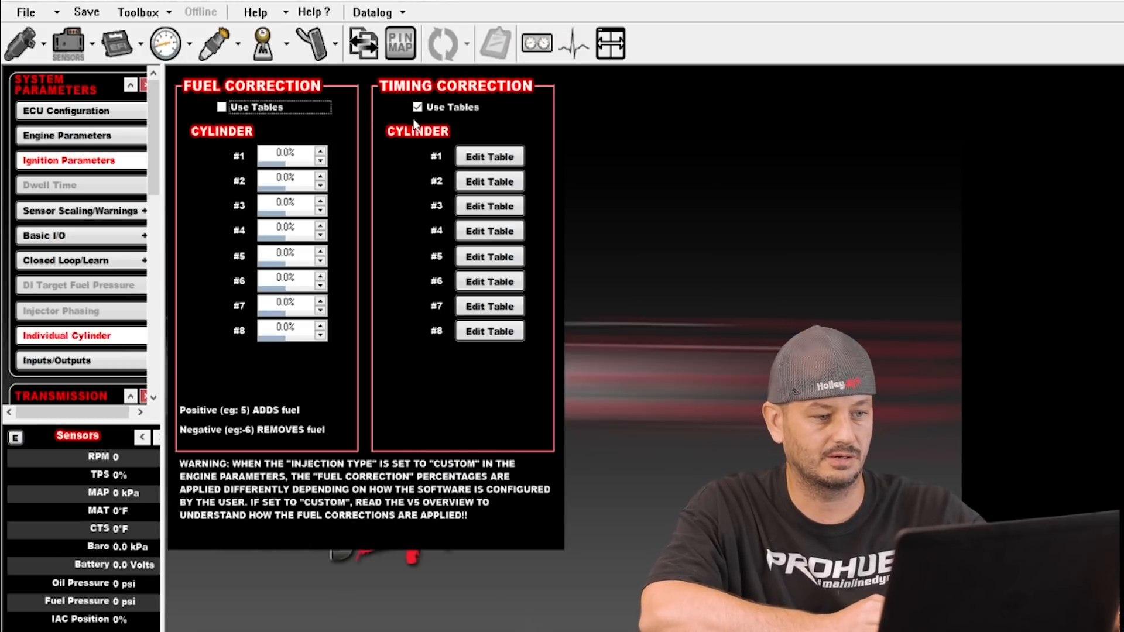
click(475, 185)
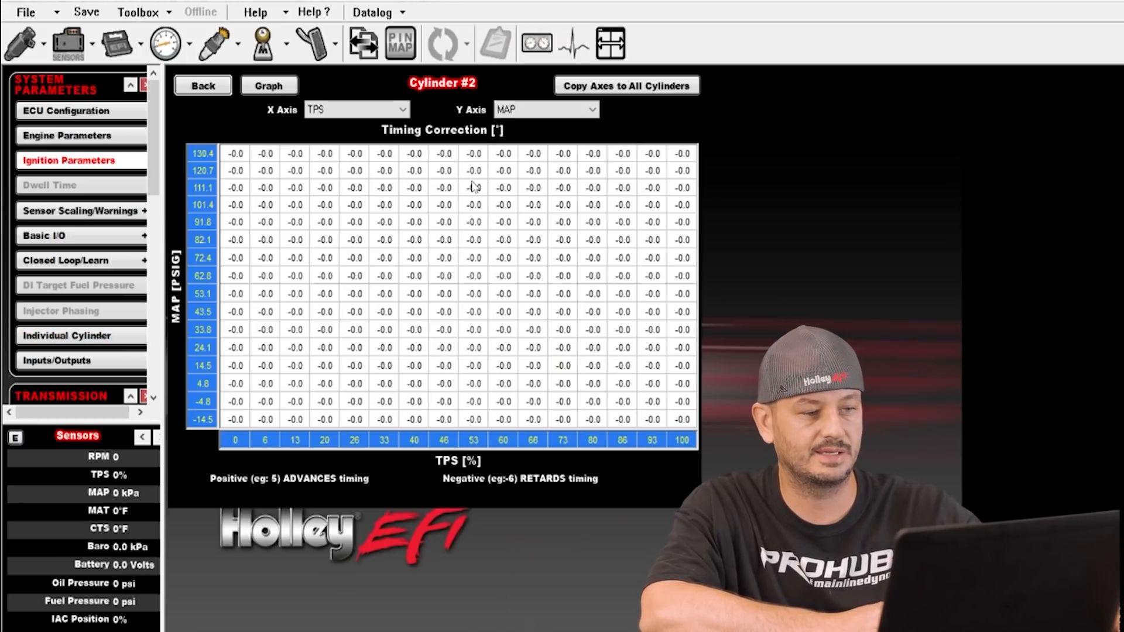
click(210, 86)
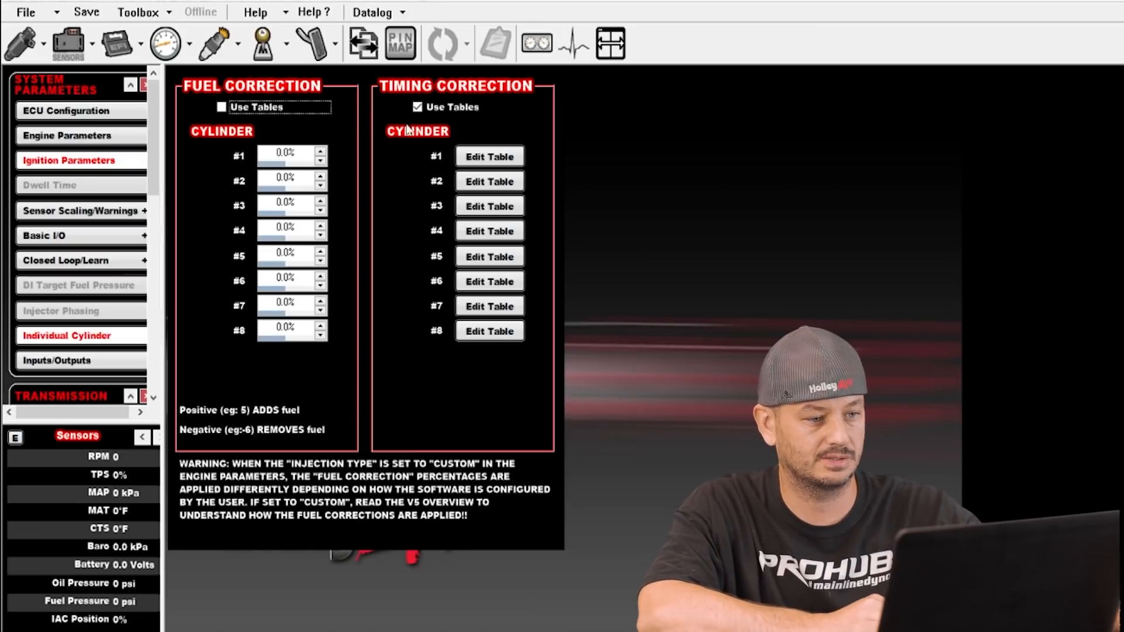
Open the individual cylinder timing correction tables in split view, showing cylinder 5's table beside cylinder 4's.
click(481, 157)
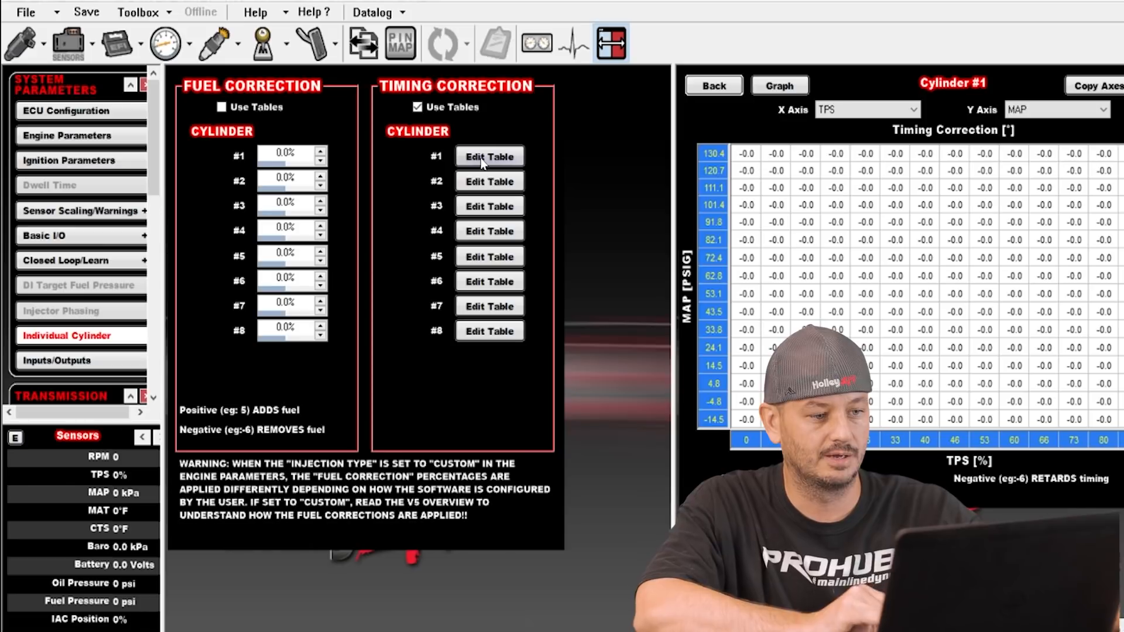
click(484, 185)
click(486, 211)
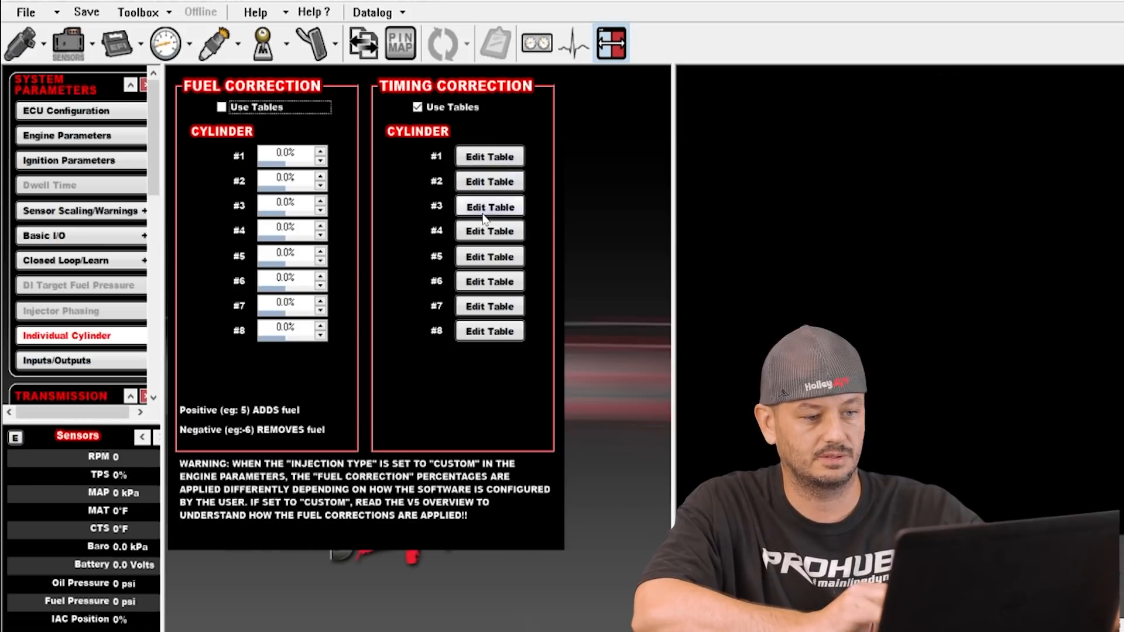
click(486, 233)
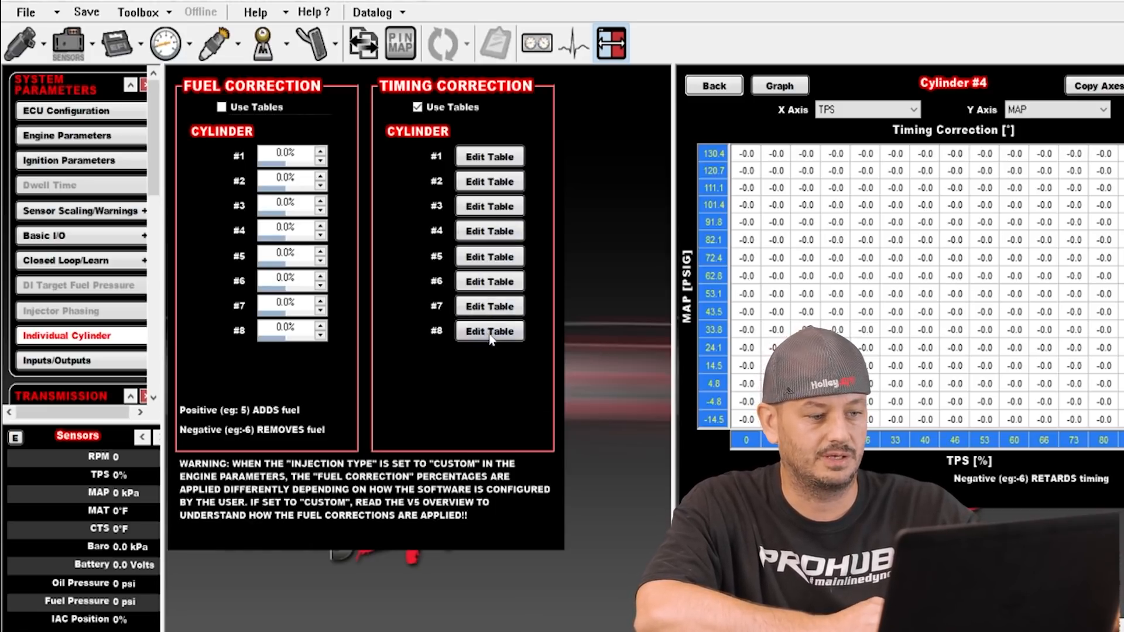
click(496, 255)
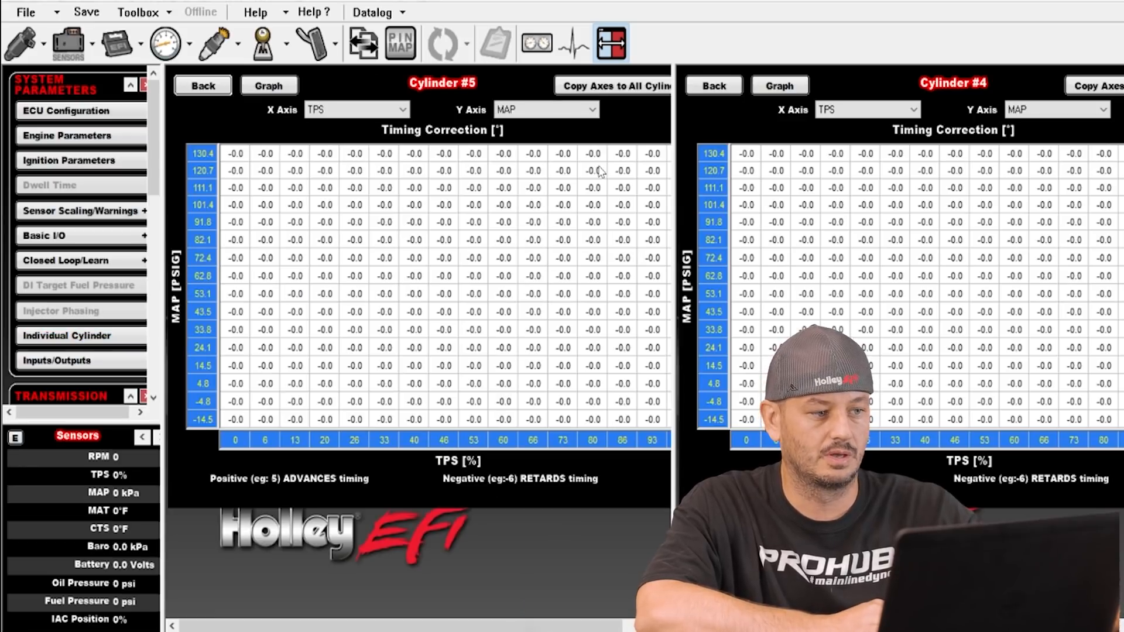
In cylinder 5's full-width timing correction table, set the 82.1 to 120.7 PSIG cells to 4° at 46-60 % TPS and 5° at 66-80 % TPS.
click(214, 86)
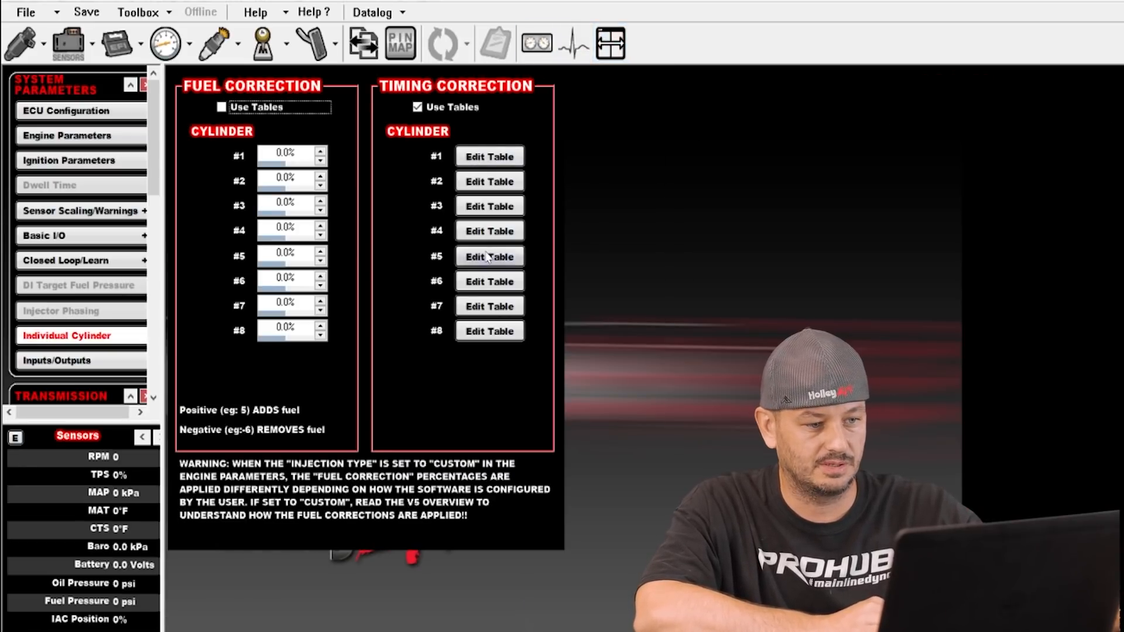
click(486, 258)
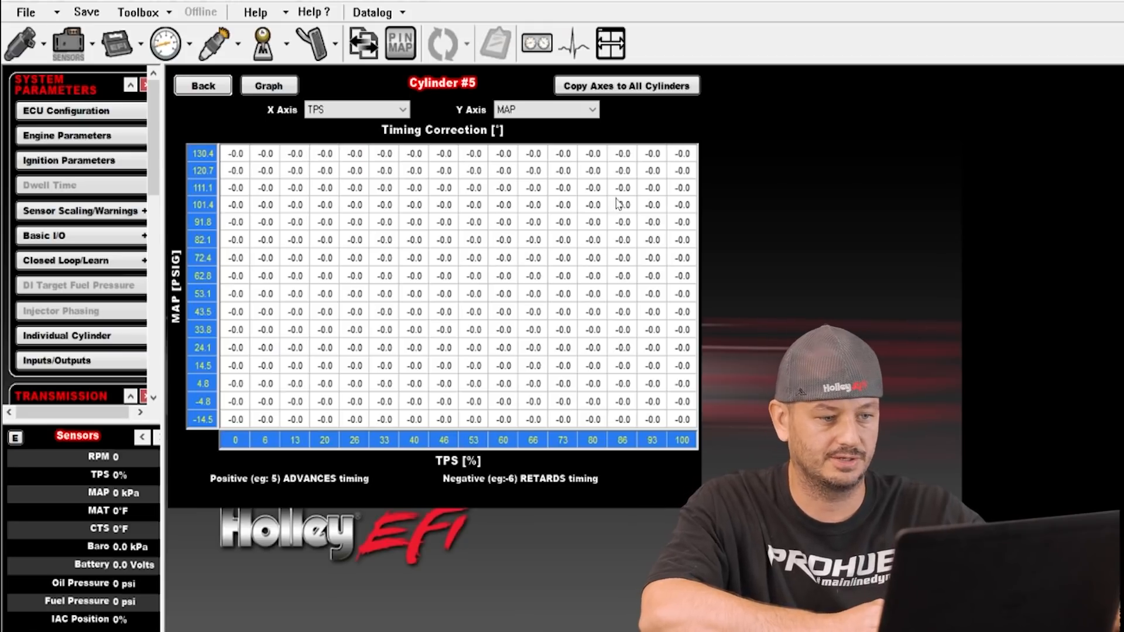
drag(437, 241, 491, 177)
text(4)
key(Return)
drag(532, 239, 596, 171)
text(5)
key(Return)
In cylinder 5's timing correction table, set the 82.1 to 120.7 PSIG cells at 86-100 % TPS to 6°.
drag(622, 240, 690, 174)
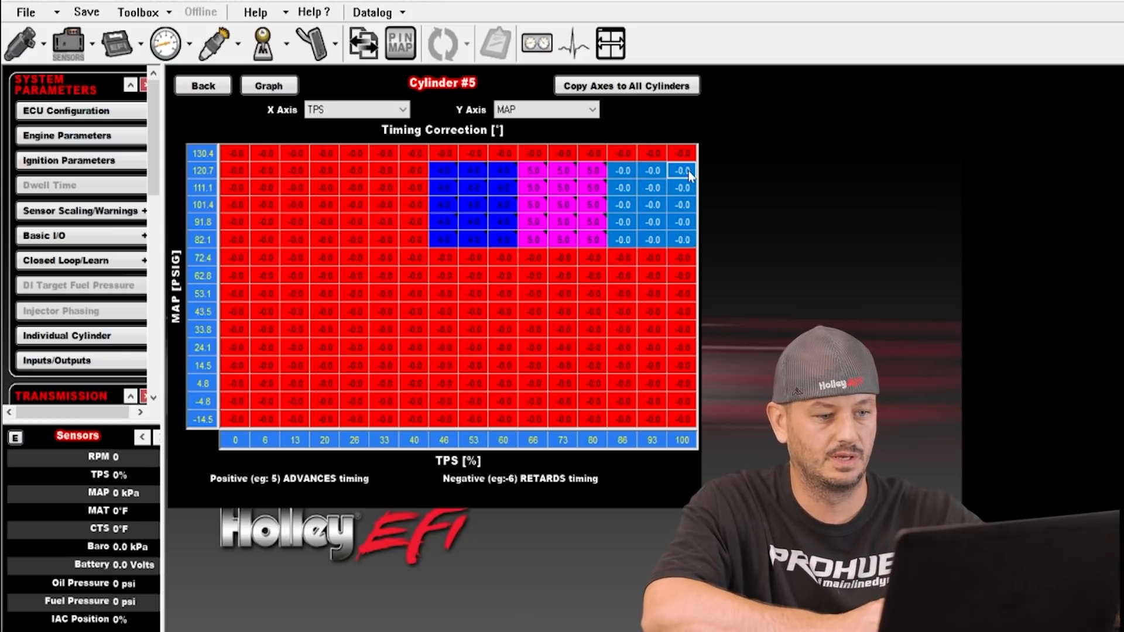
text(6)
key(Return)
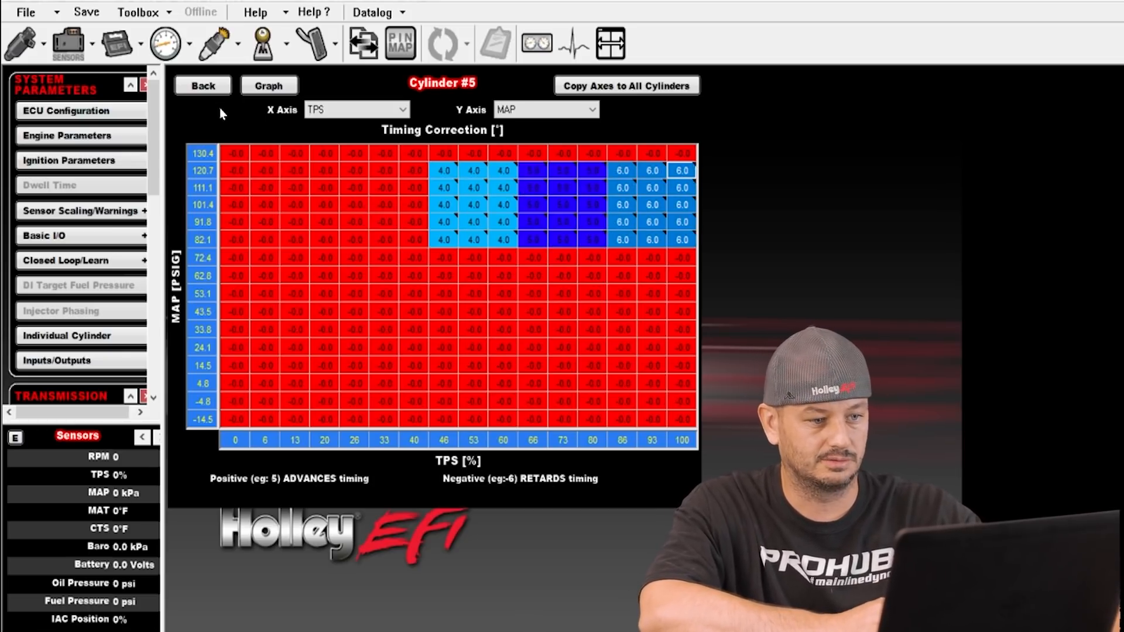
Return to the individual cylinder settings and view the timing correction tables of cylinders 6 and 5 in turn.
click(210, 85)
click(481, 288)
click(228, 94)
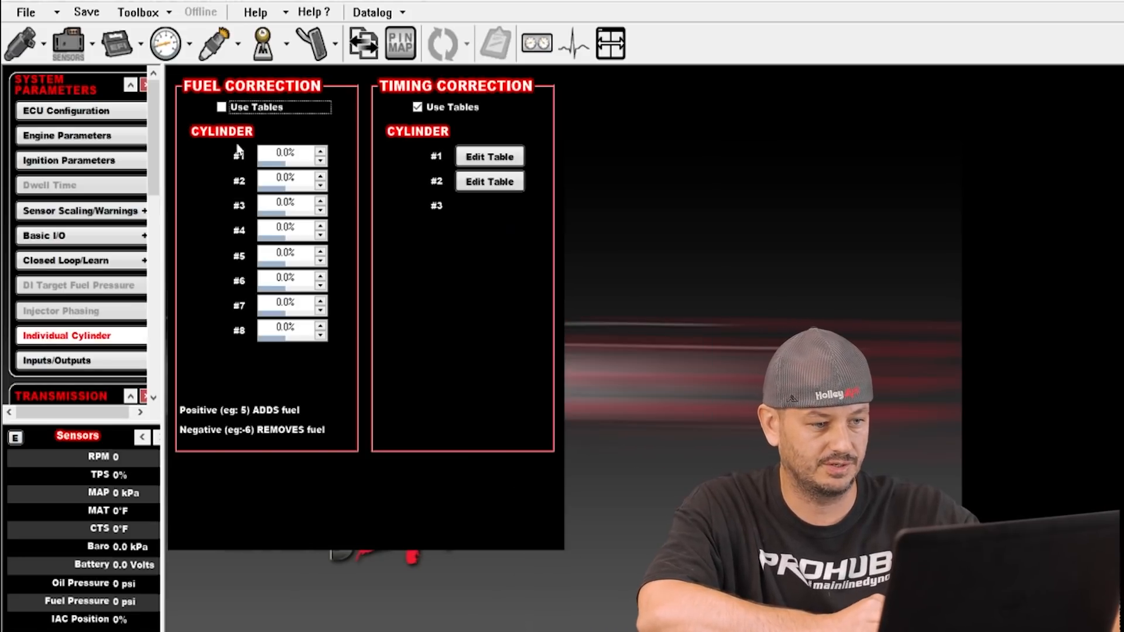
click(492, 258)
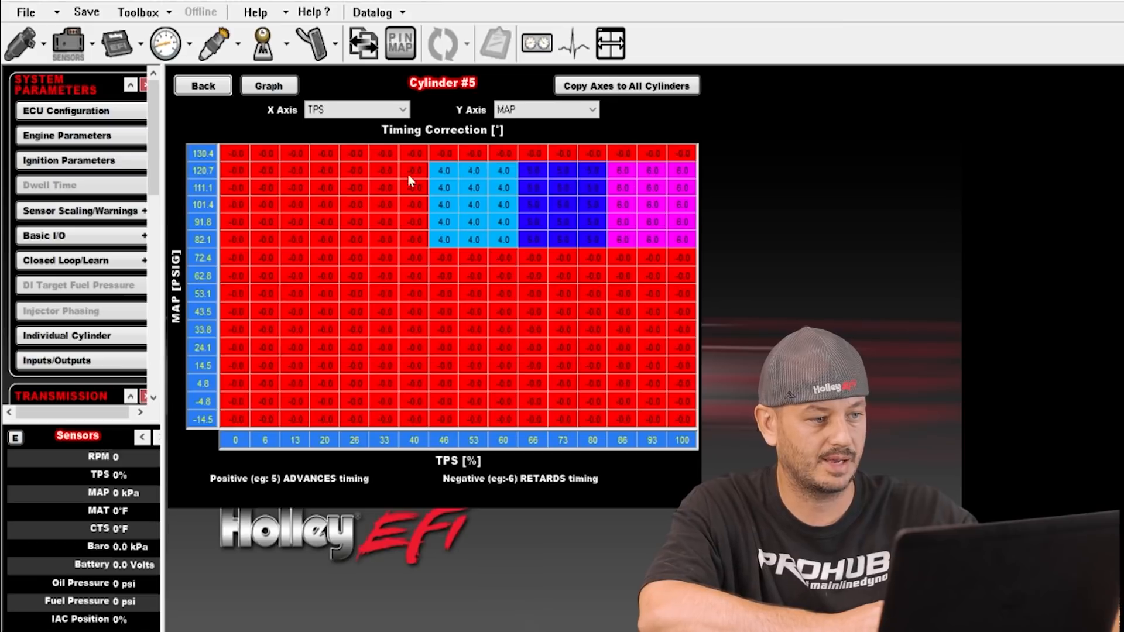
click(196, 87)
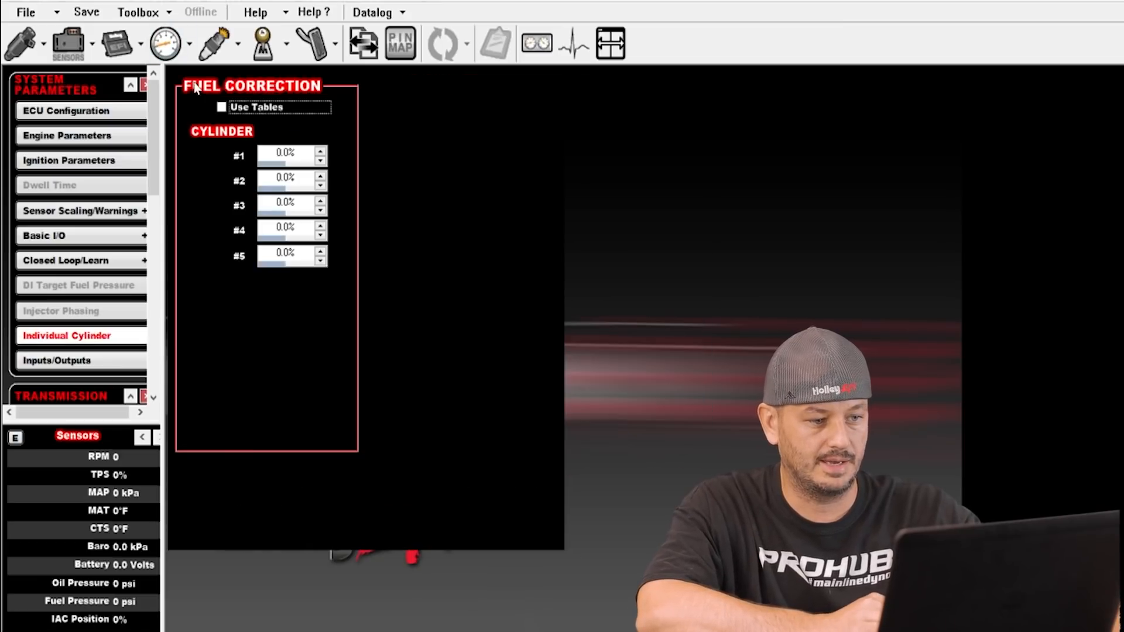
Show cylinder 7's timing correction table in the split pane with cylinder 5's table in the main pane.
click(487, 256)
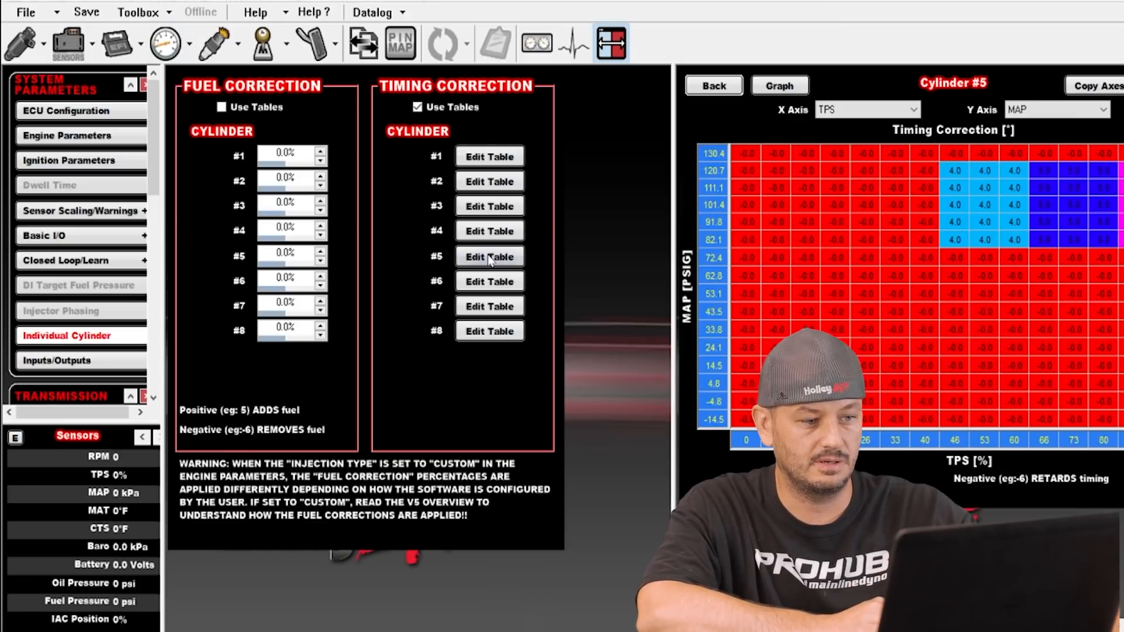
right_click(491, 307)
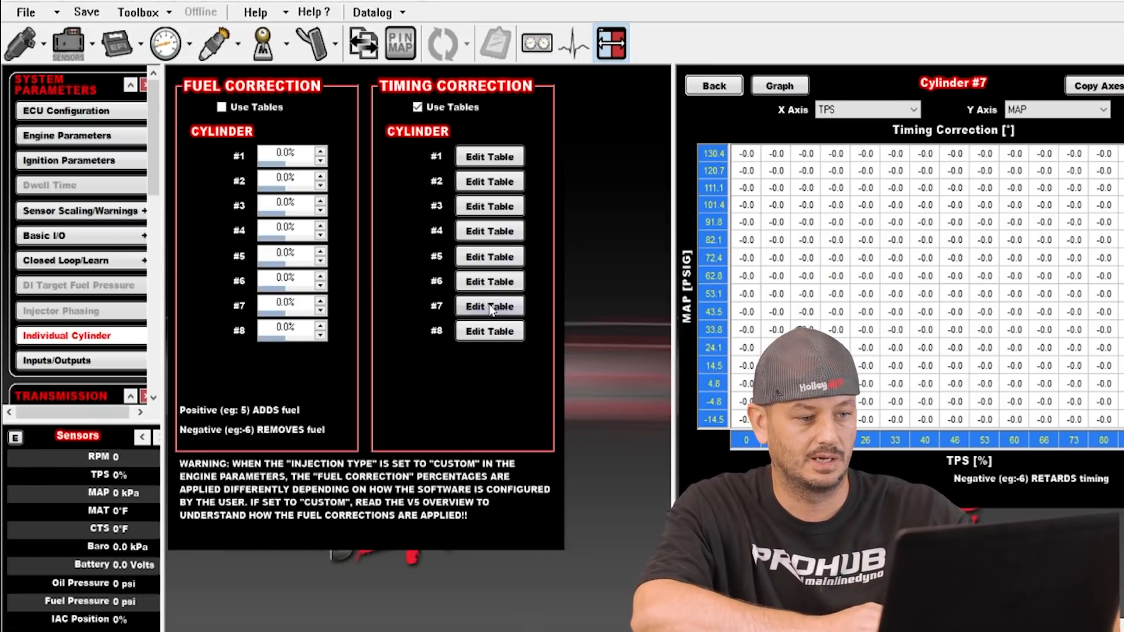
click(480, 255)
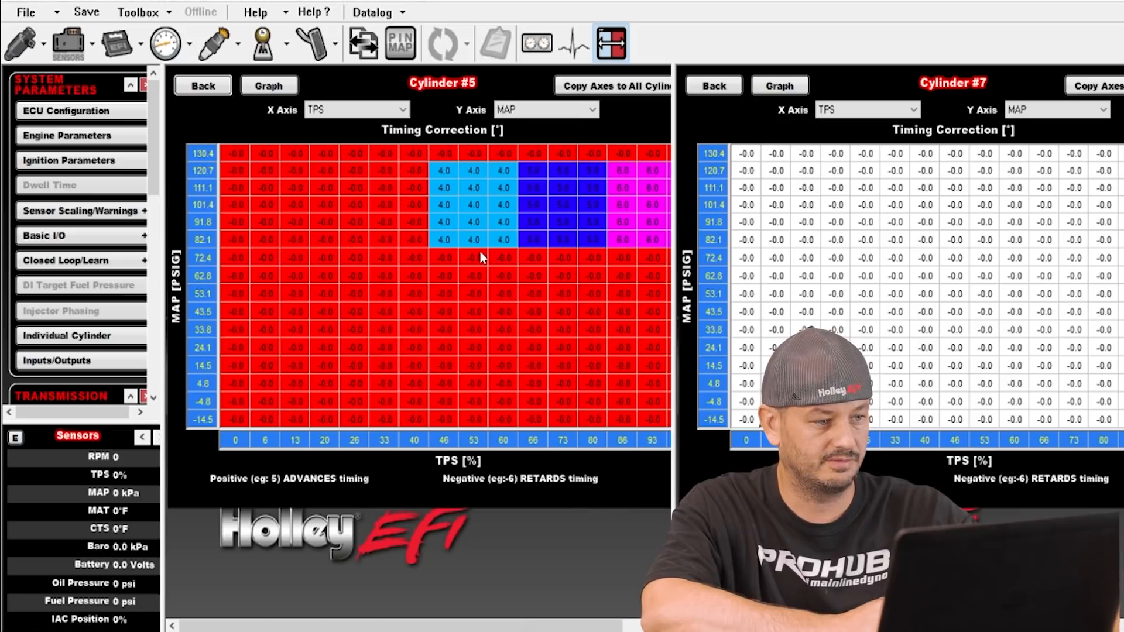
Swap the comparison so cylinder 7's timing correction table is in the main pane and cylinder 5's is in the split pane.
click(203, 86)
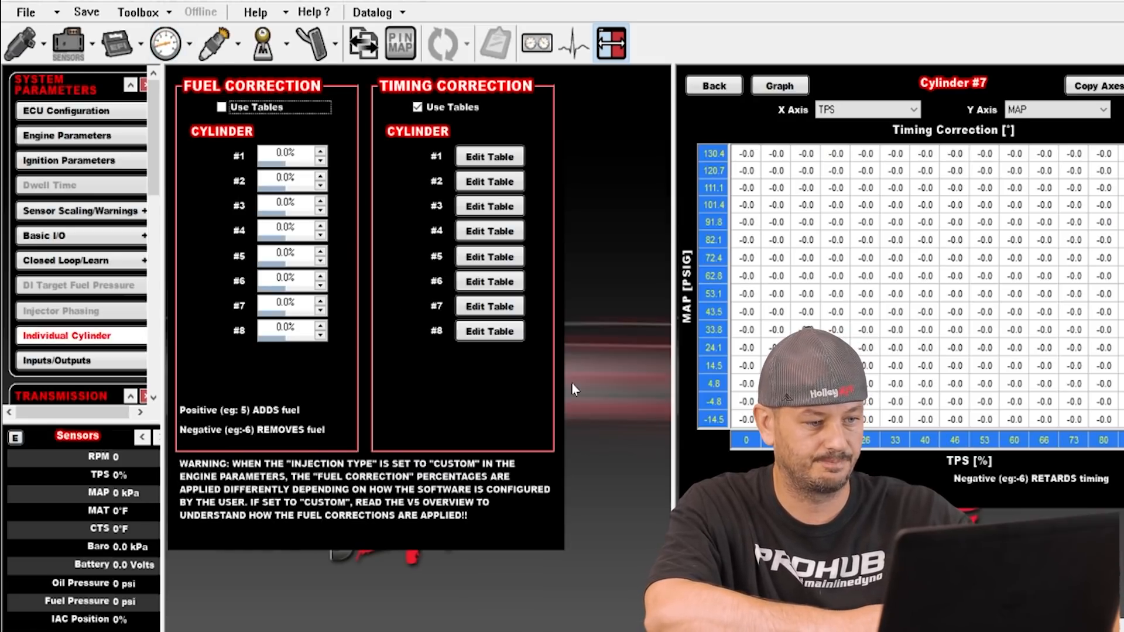
click(496, 255)
click(203, 86)
click(485, 259)
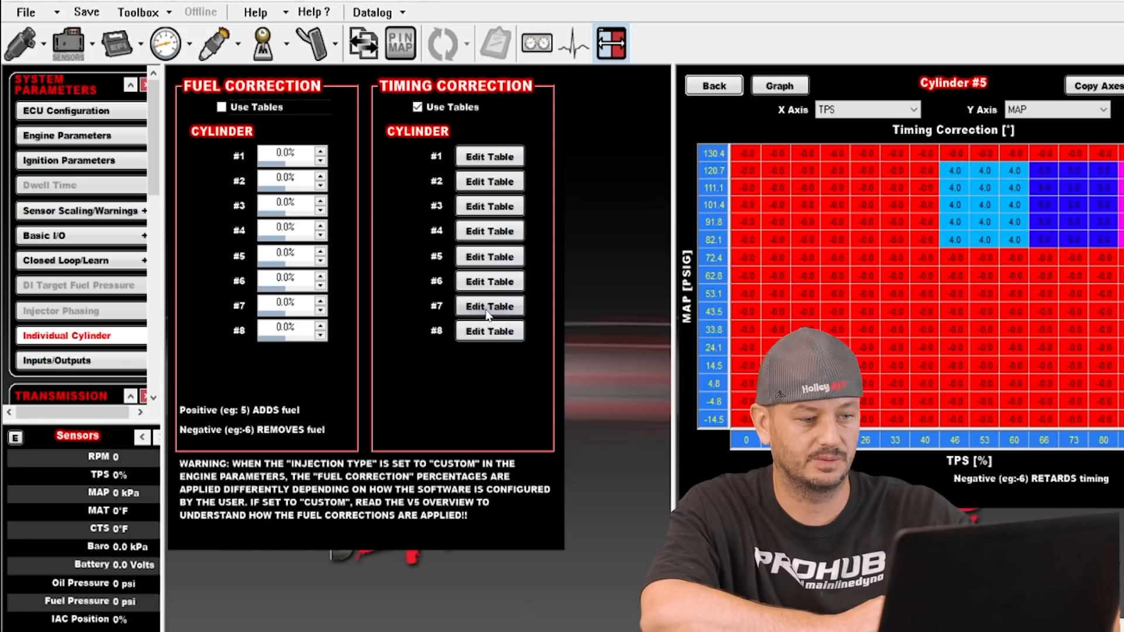
click(486, 311)
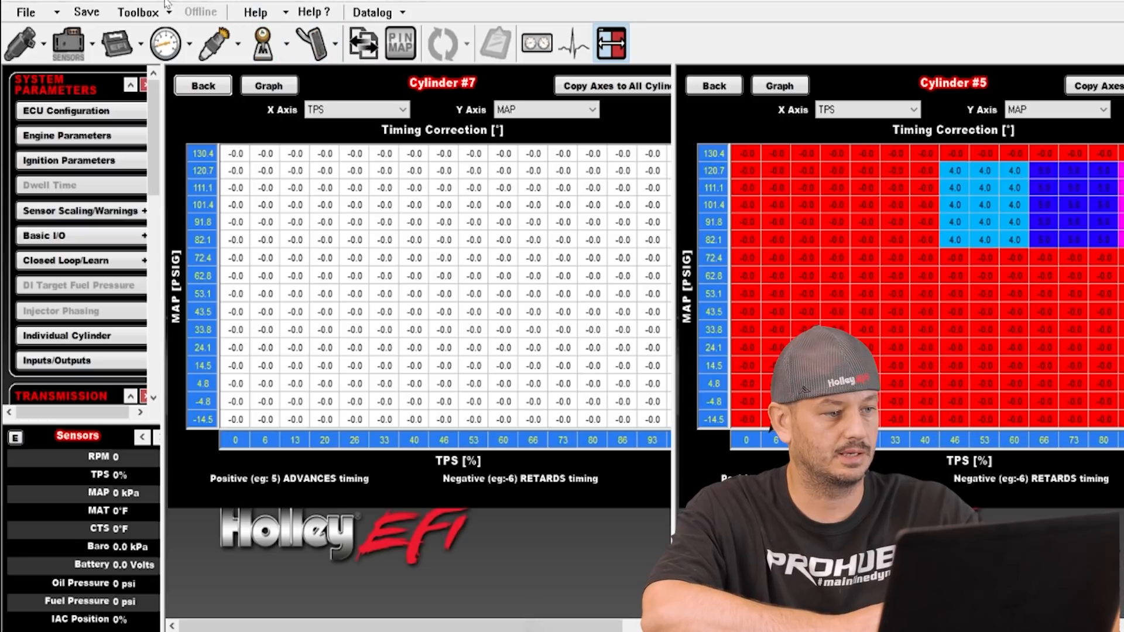
Add an individual config file from the IO folder and view the Inputs 21-40 and Inputs 1-20 pages.
click(147, 17)
click(151, 33)
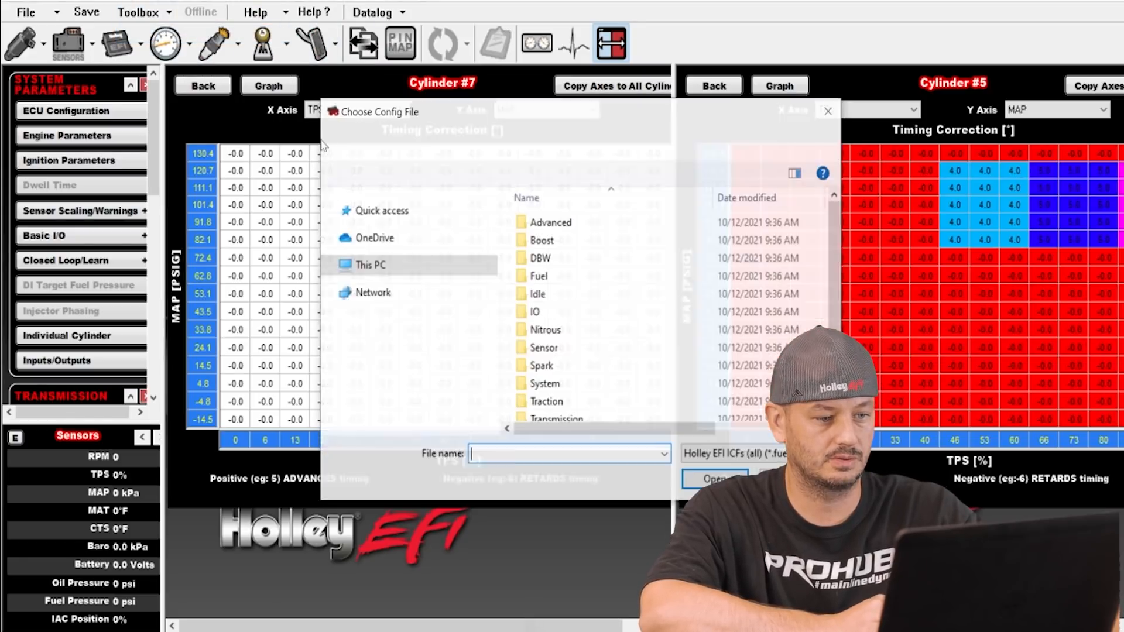
double_click(530, 305)
double_click(550, 276)
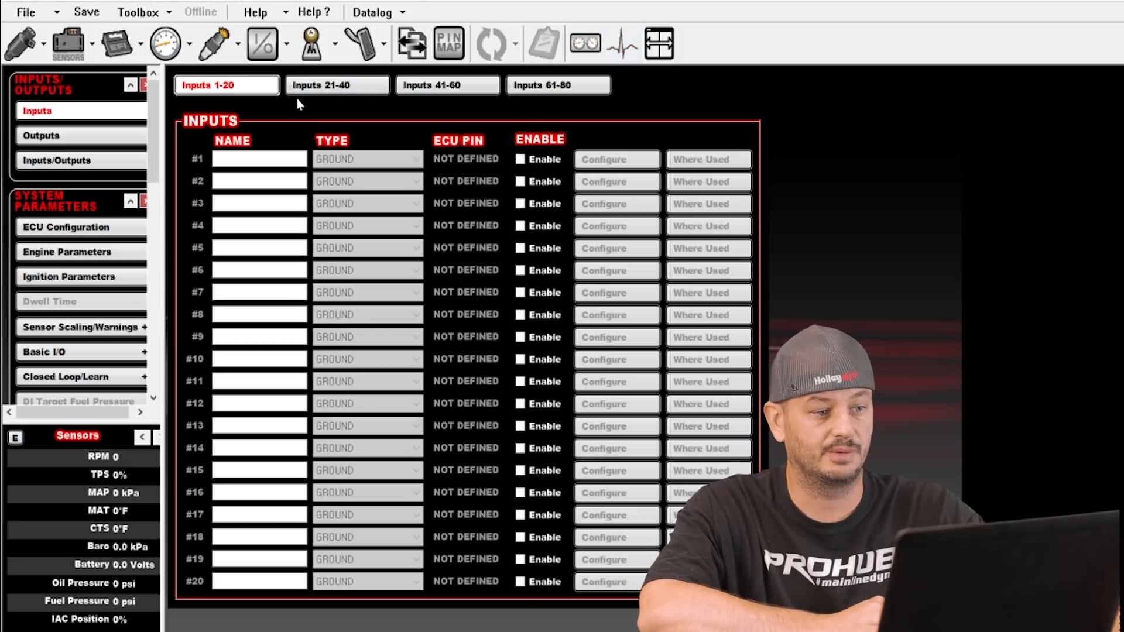
click(320, 86)
click(222, 85)
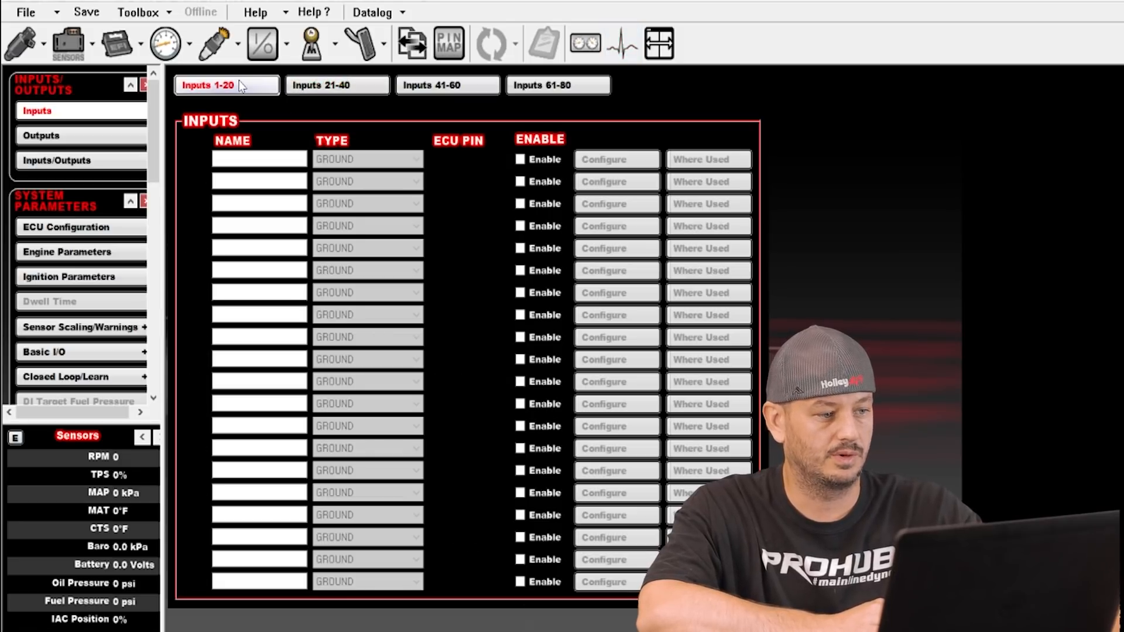
Enable output #1 in the outputs list and view its configuration.
click(110, 133)
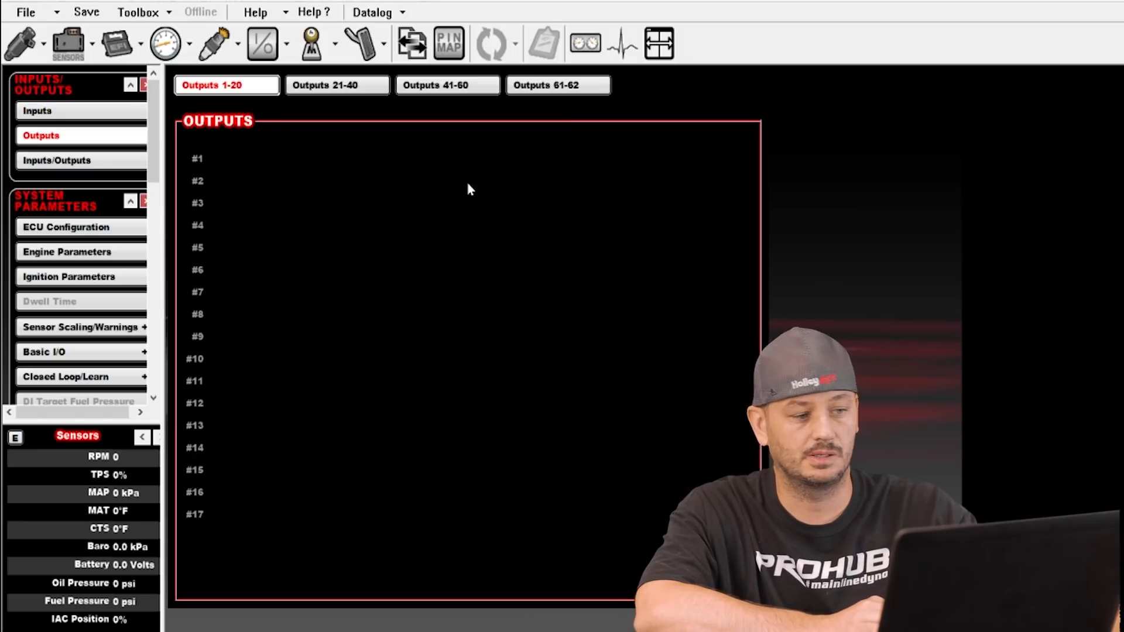
click(496, 159)
click(587, 163)
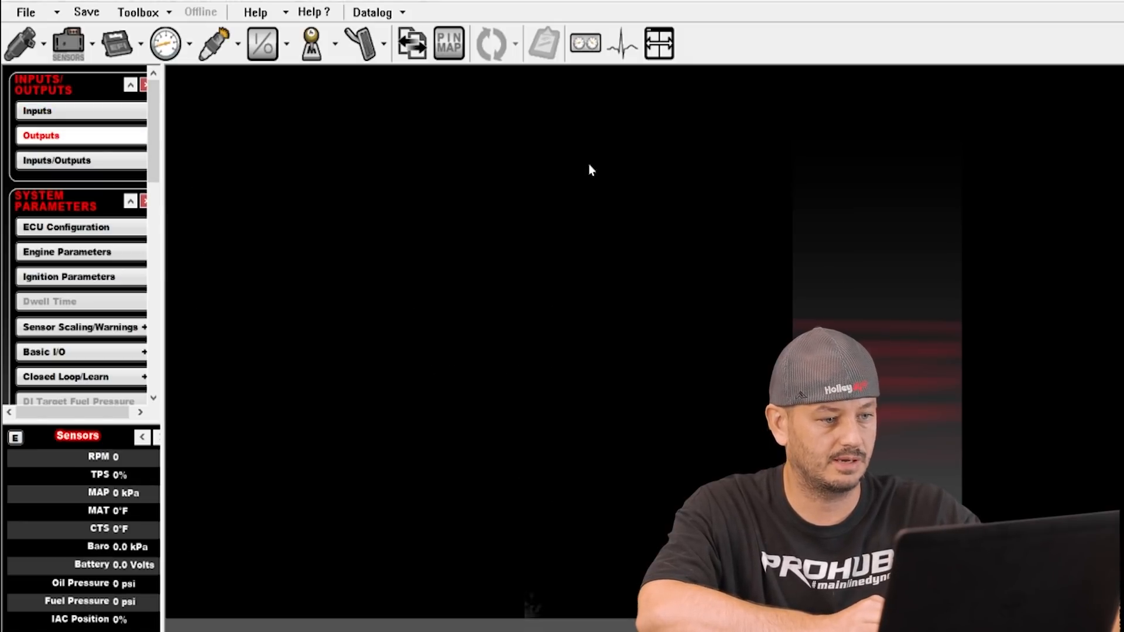
click(371, 86)
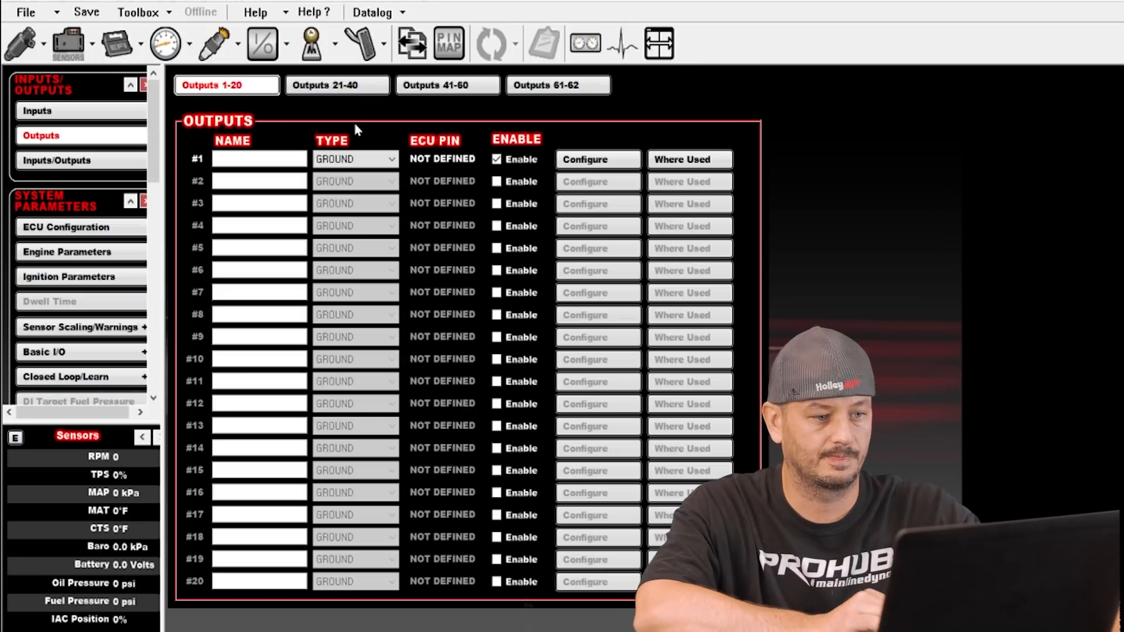
Set output #1's type to PWM- and show its PWM setup in the split pane.
click(355, 159)
click(328, 185)
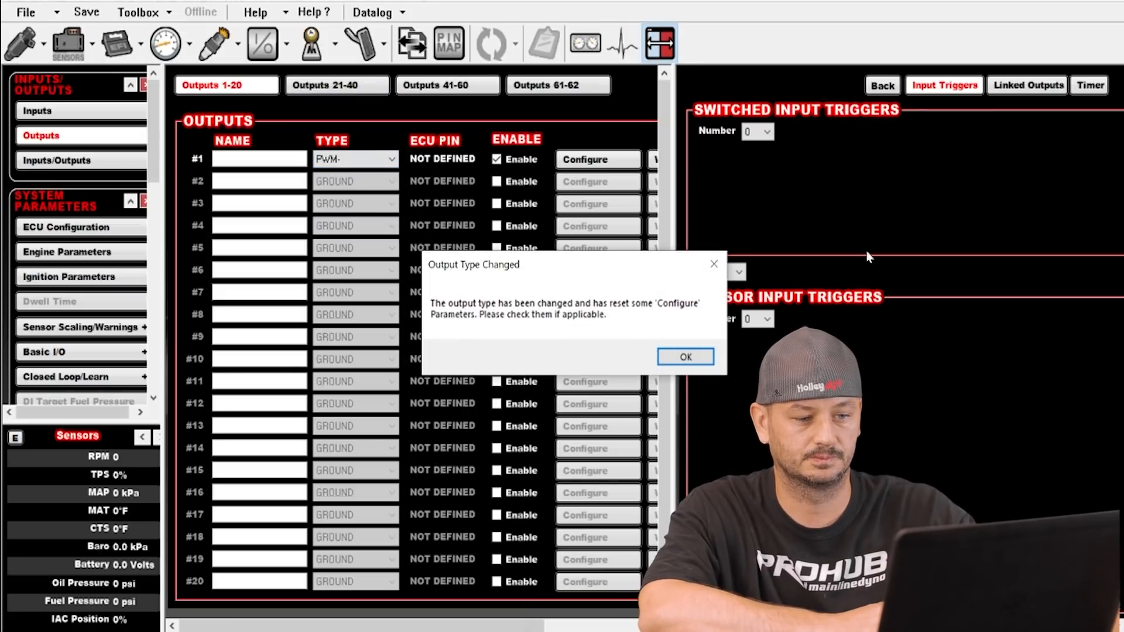
click(699, 360)
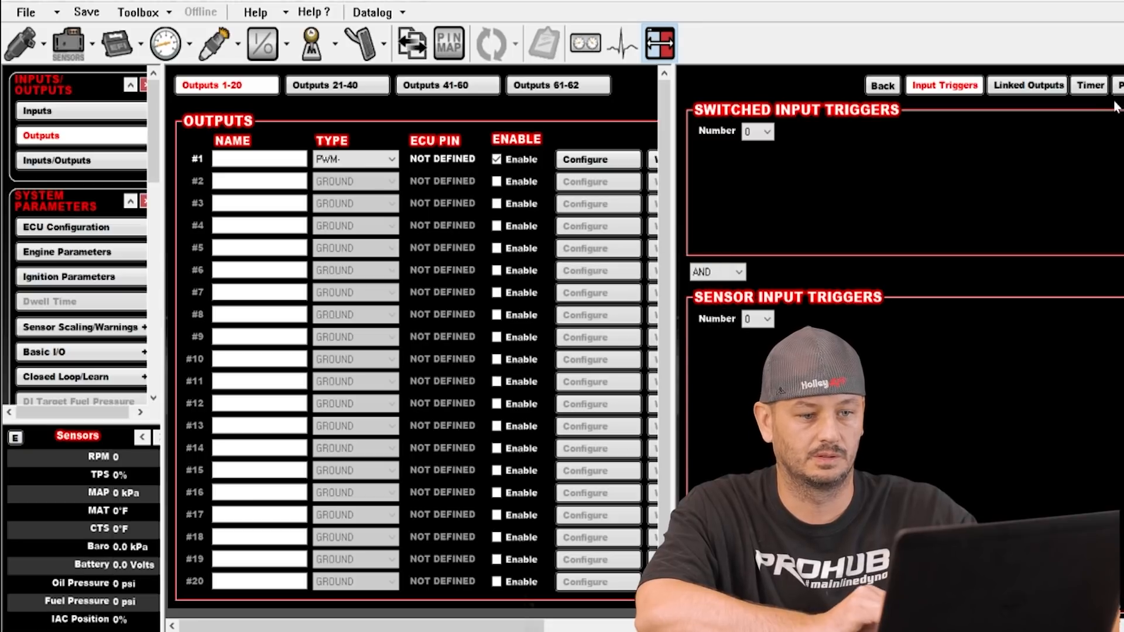
click(1122, 89)
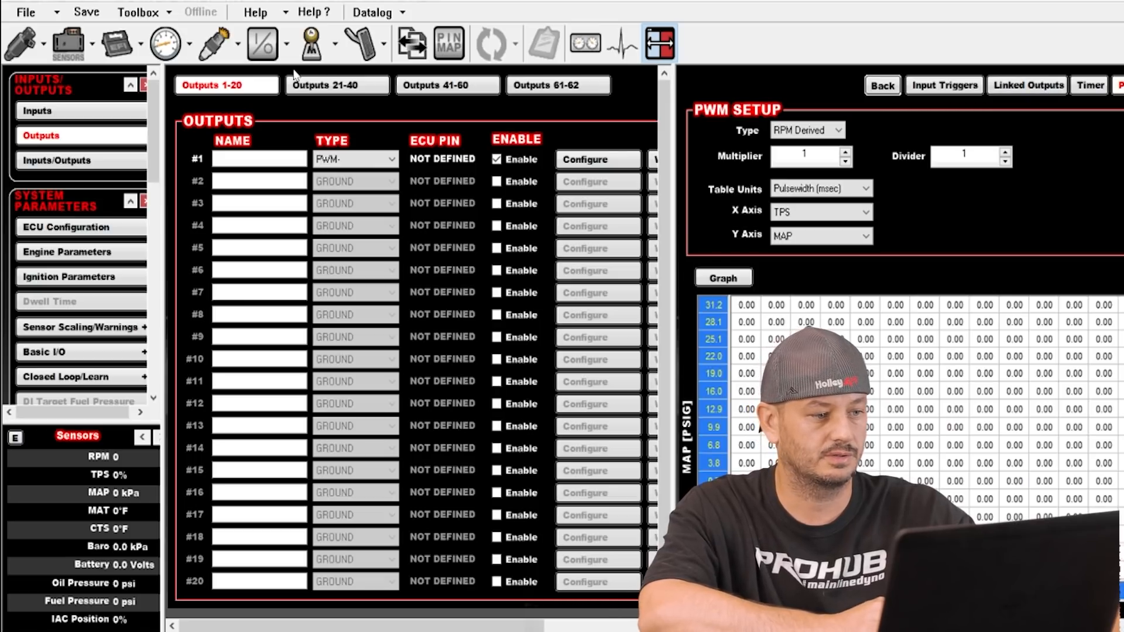
Enable output #2 as PWM- and open its PWM setup beside output #1's.
click(496, 182)
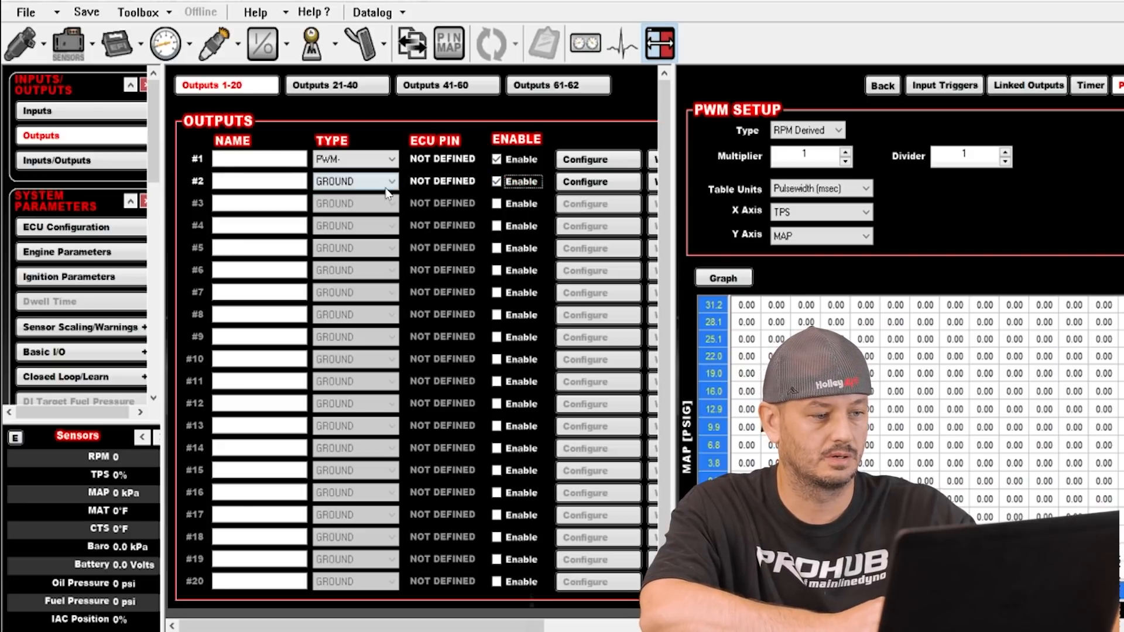
click(381, 182)
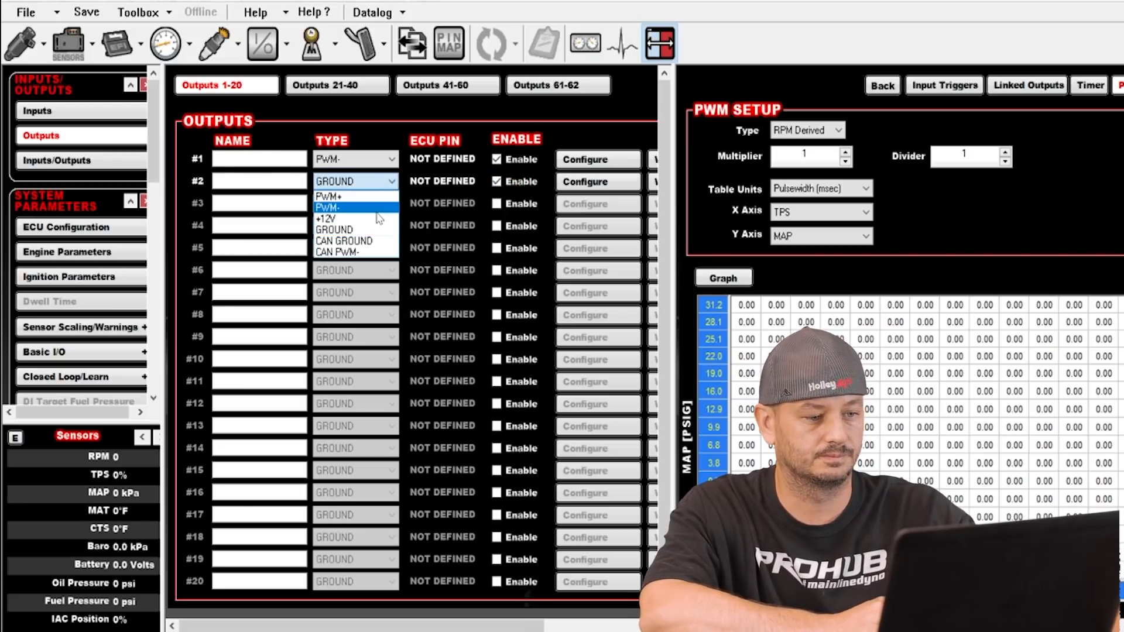
click(380, 207)
click(684, 356)
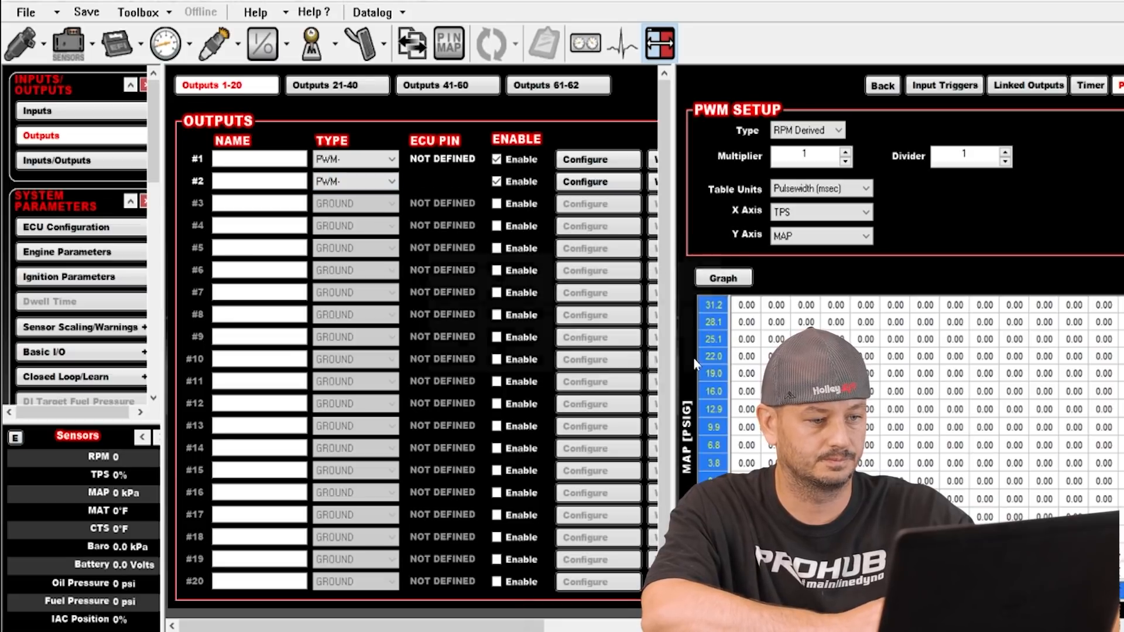
click(612, 184)
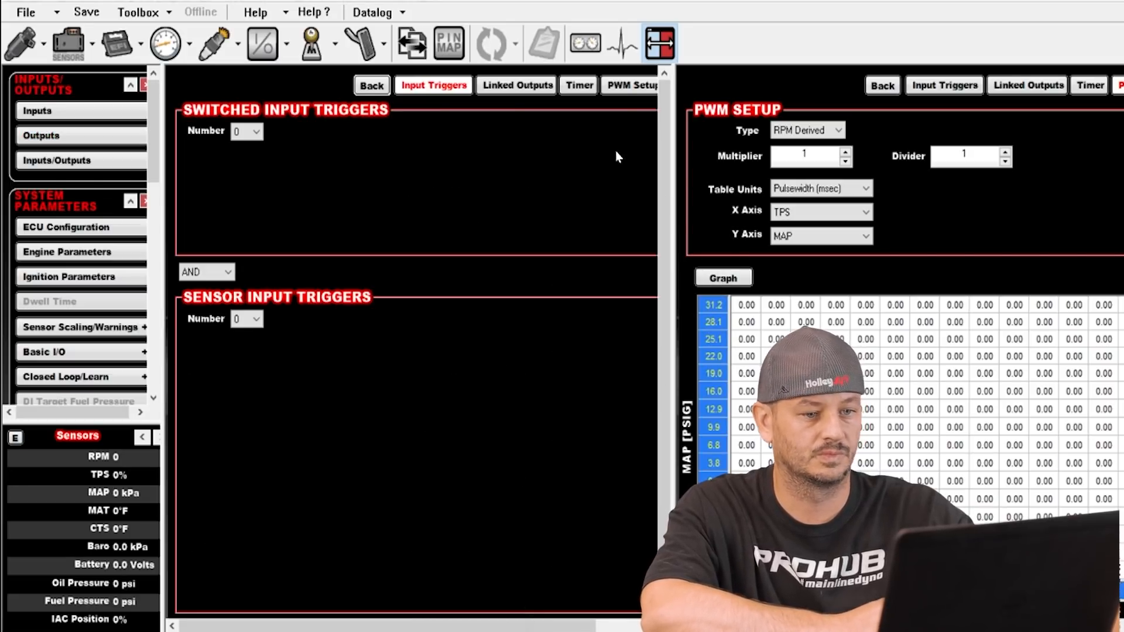
click(624, 94)
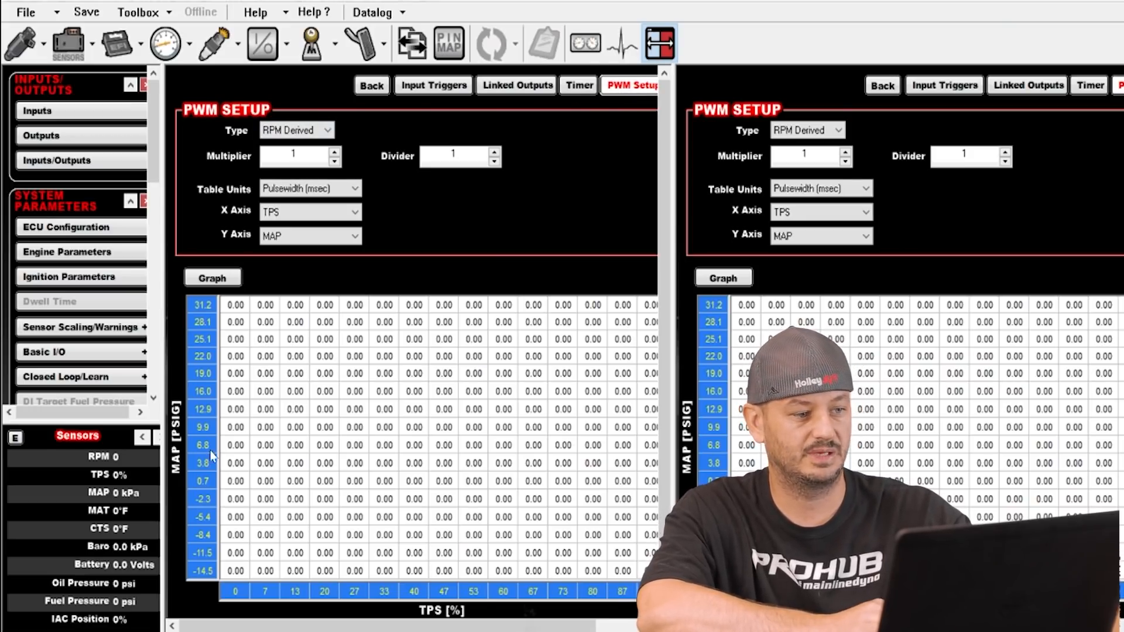
Review the table units choices in both outputs' PWM setups, choosing Pulsewidth (msec).
click(355, 188)
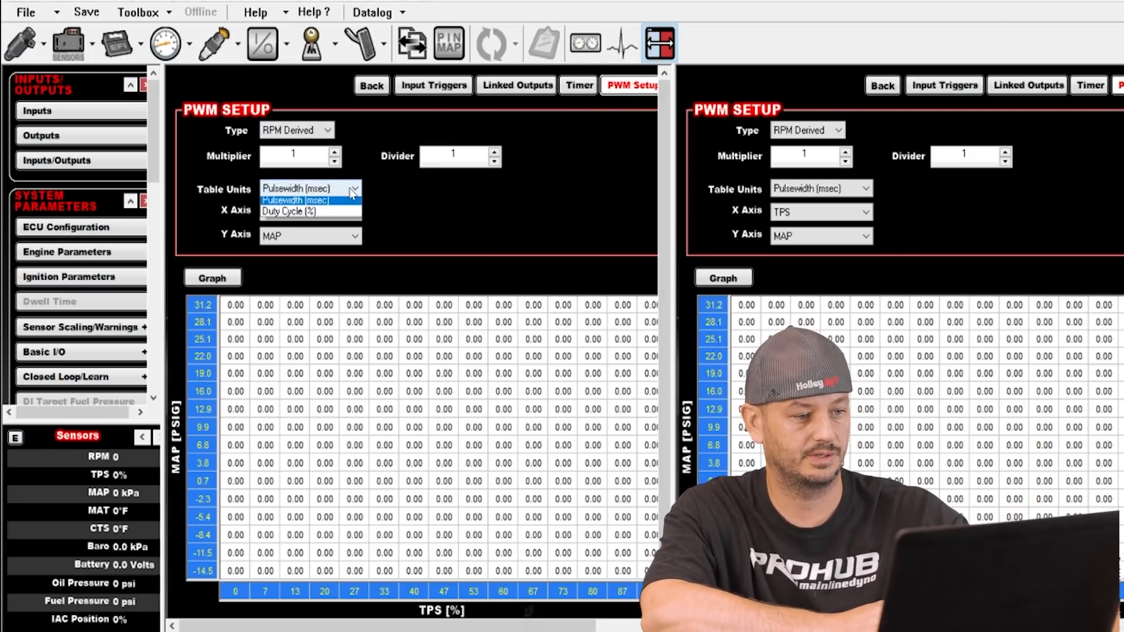
click(299, 200)
click(871, 188)
click(866, 198)
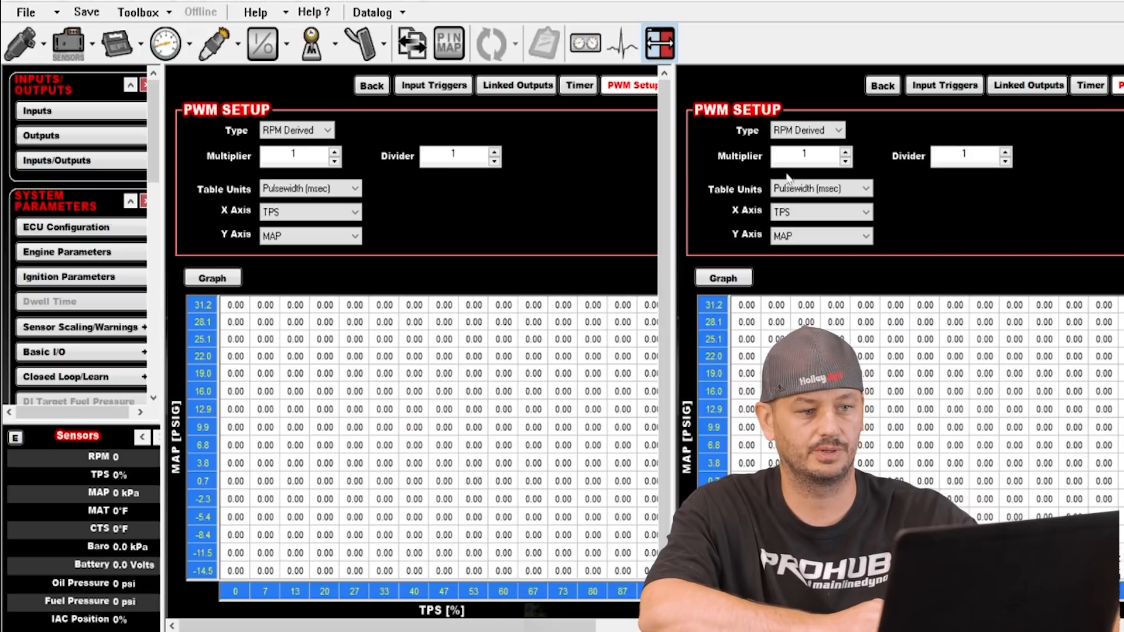
Toggle the split view of the two PWM setups off and back on.
click(669, 44)
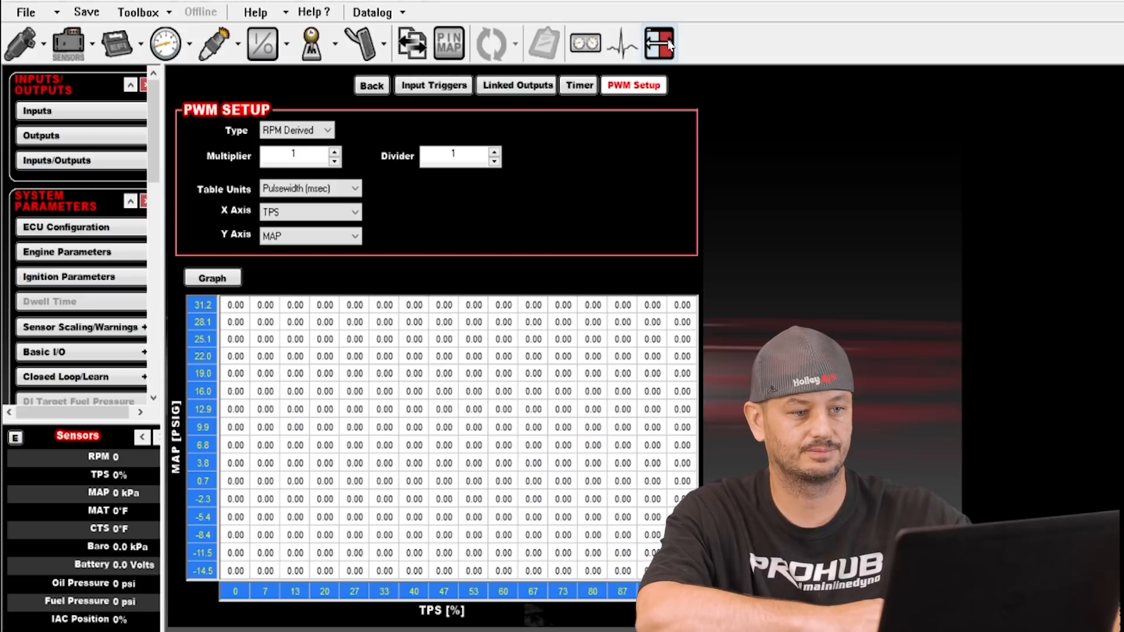
click(670, 44)
click(670, 44)
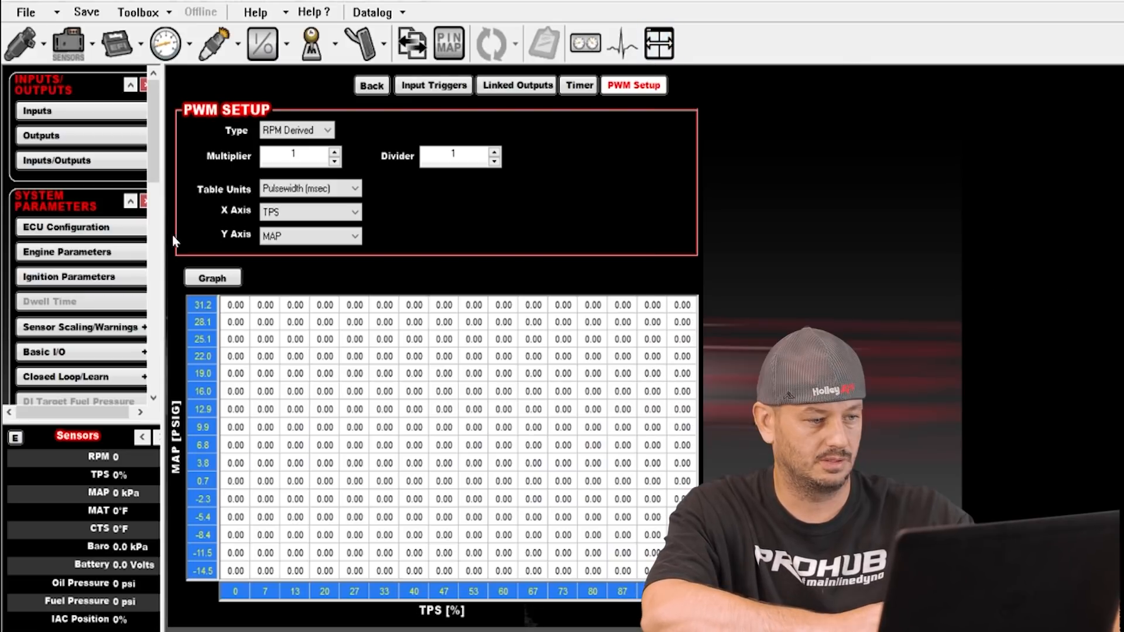
click(666, 41)
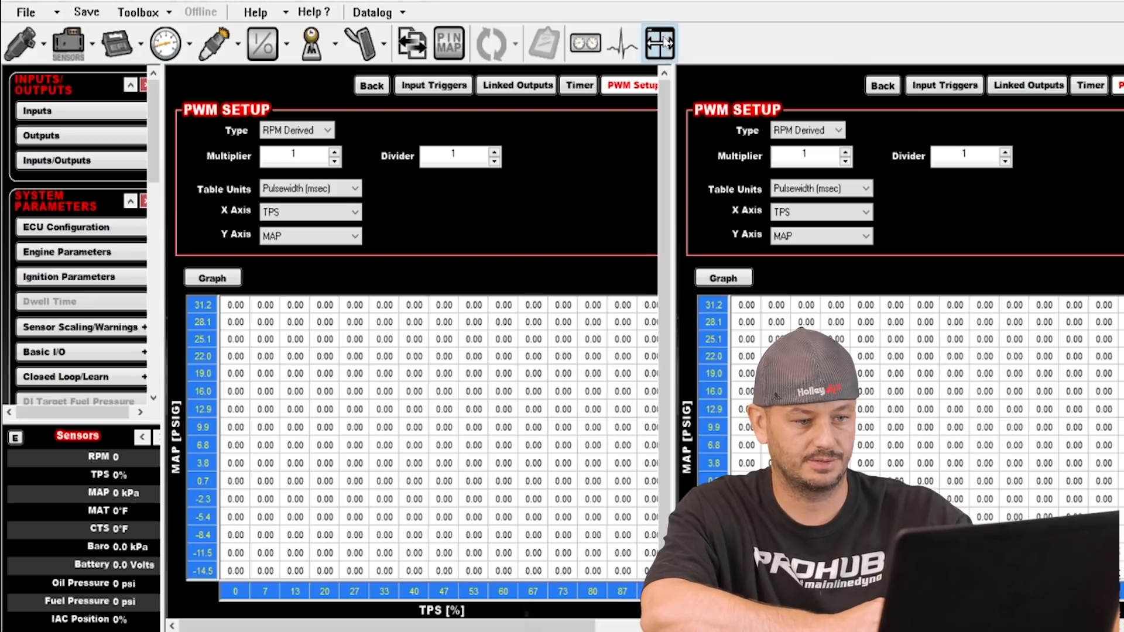
Resize the split view and navigation area, and show the Volumetric Efficiency table beside the PWM setup.
drag(674, 278, 657, 325)
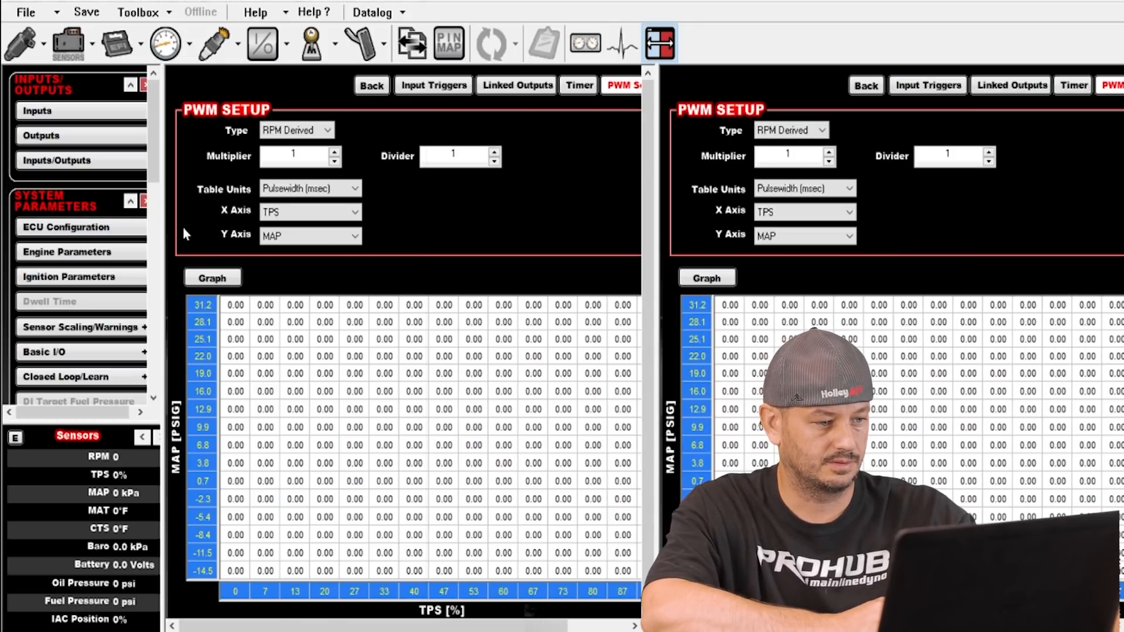
drag(162, 261, 37, 273)
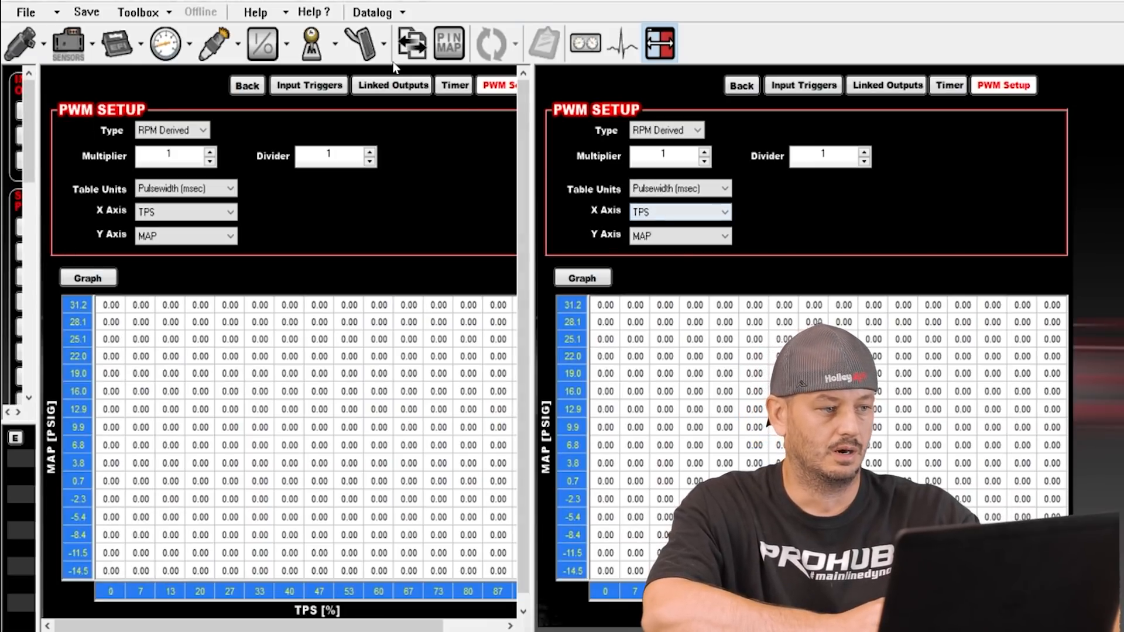
click(22, 54)
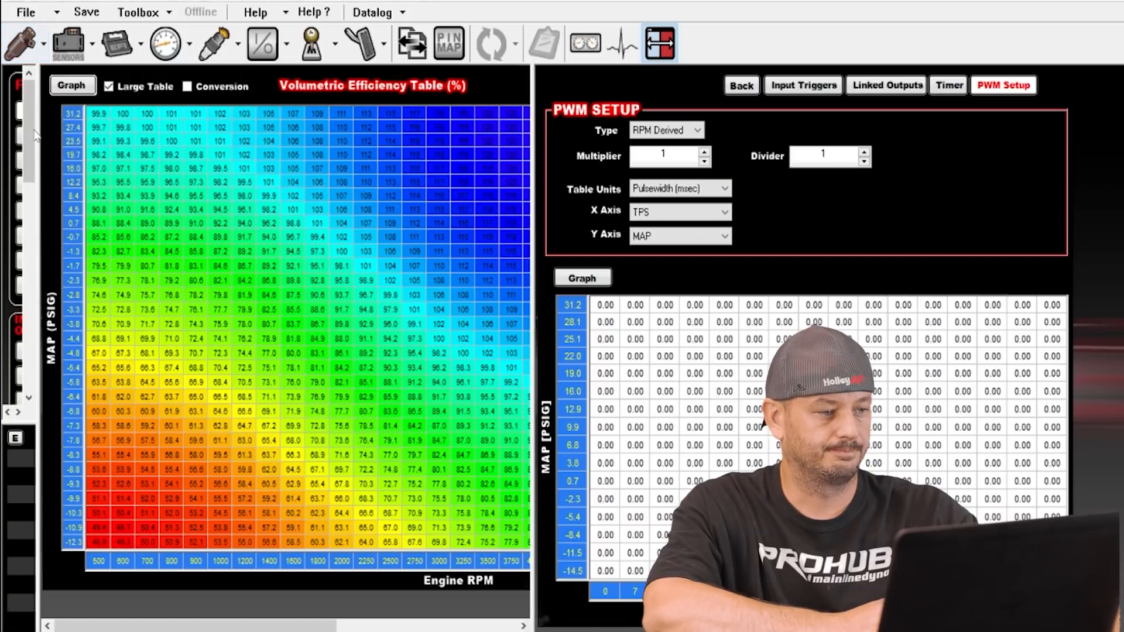
drag(62, 159, 90, 166)
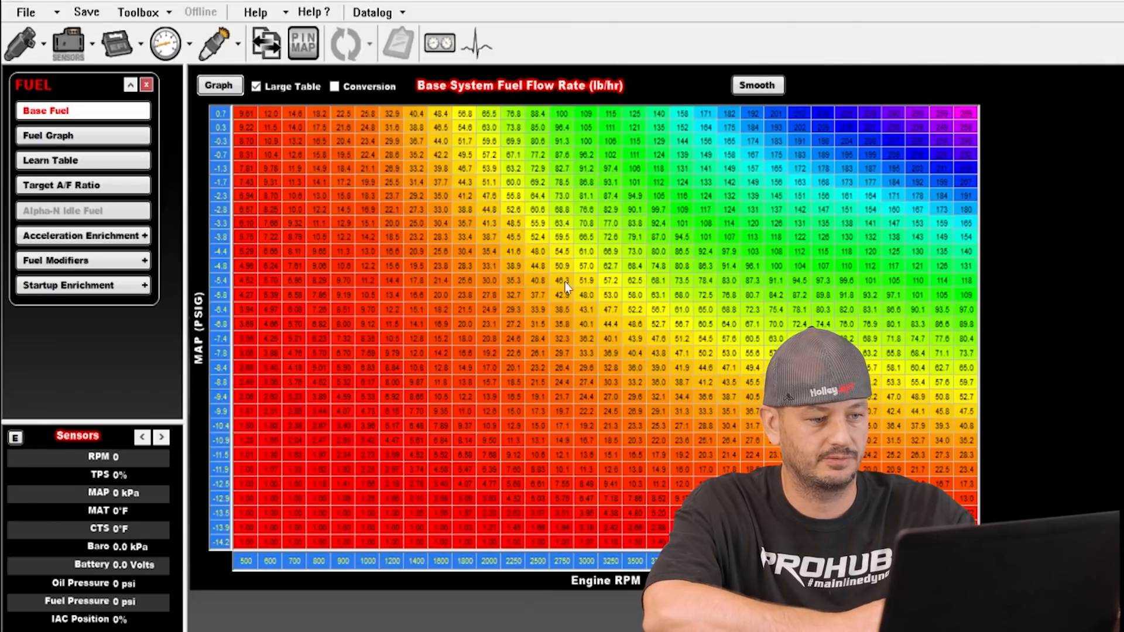
Apply Fill Row Values to a selected range of cells in the -5.4 psig row of the Base System Fuel Flow Rate table.
drag(441, 280, 672, 284)
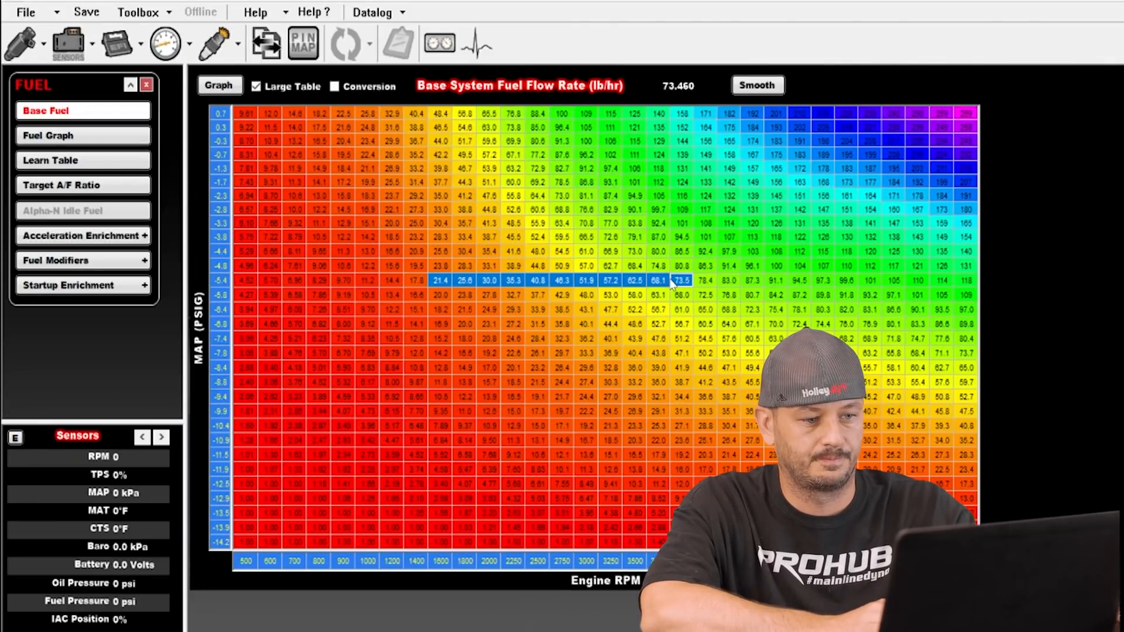
right_click(542, 286)
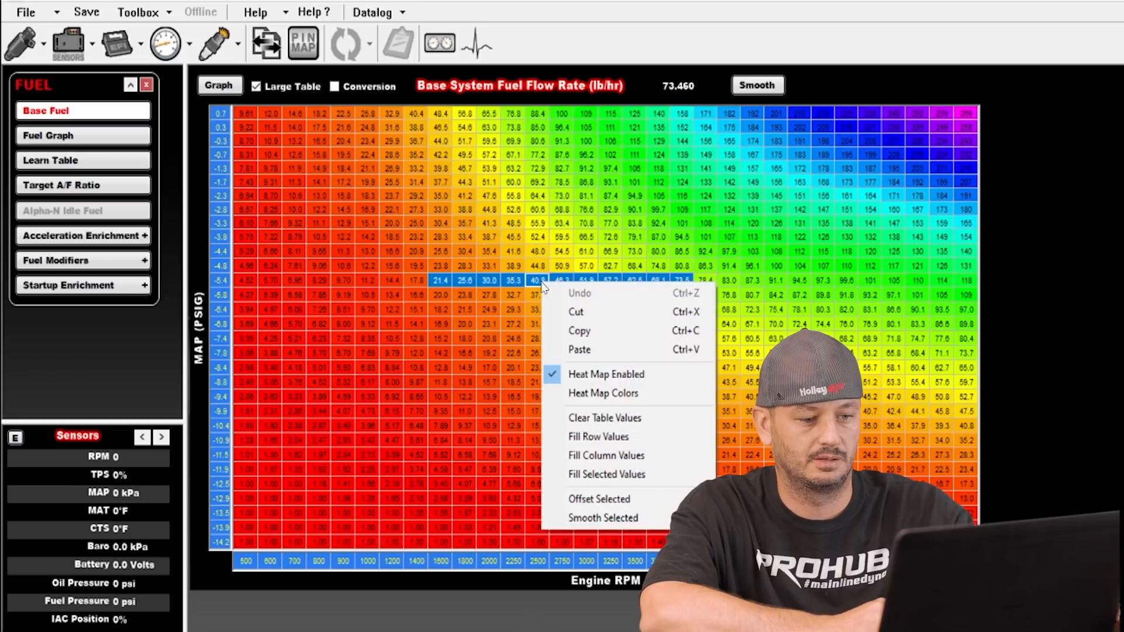
click(623, 440)
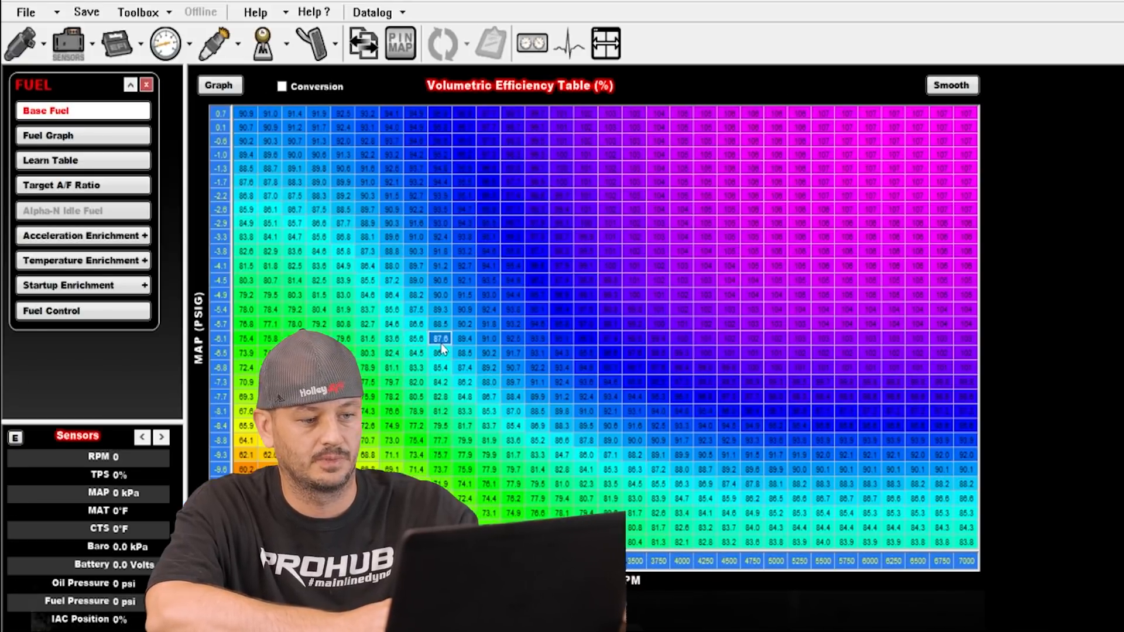
Review the fill, offset and smooth commands available for selected row cells and for a selected block in the Volumetric Efficiency tables.
drag(442, 349, 606, 342)
right_click(606, 342)
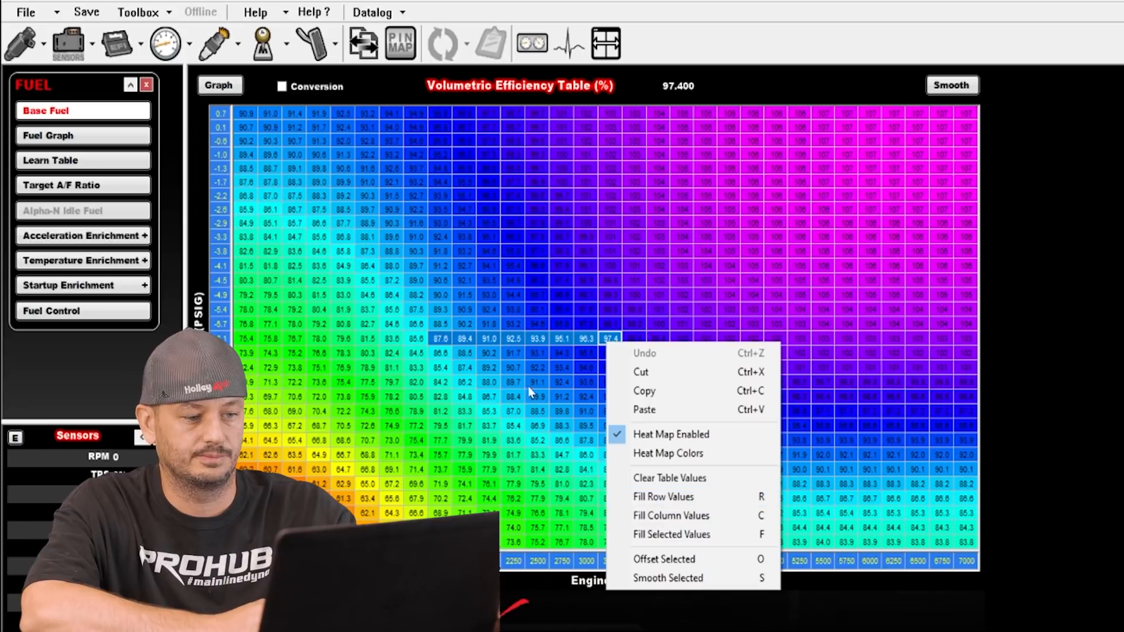
click(464, 368)
click(419, 298)
drag(421, 300, 610, 300)
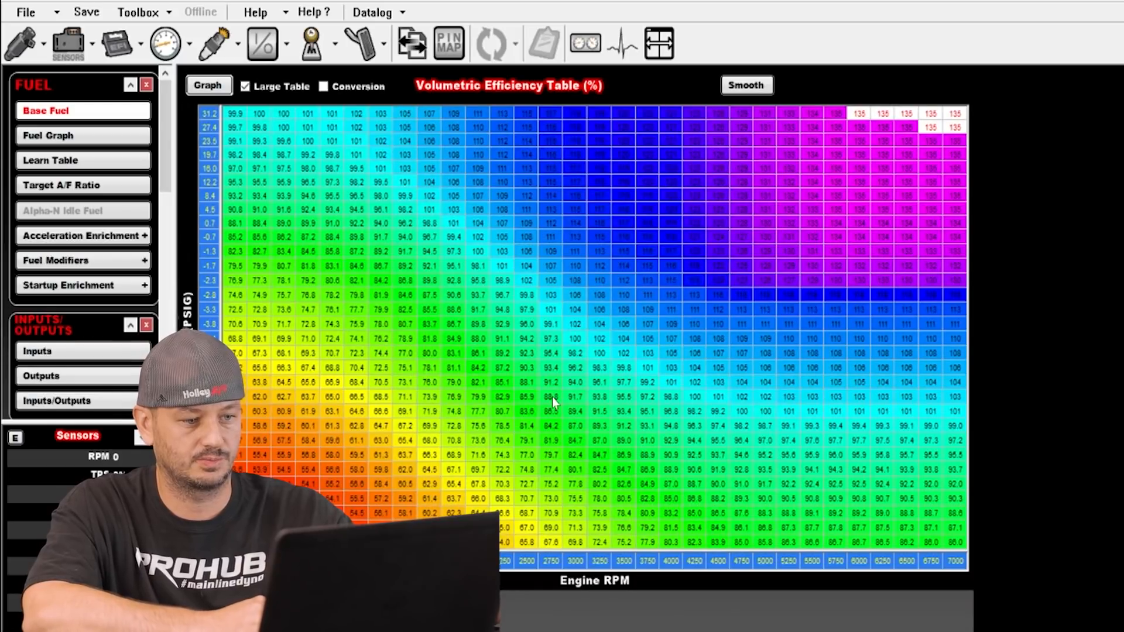
drag(455, 331, 766, 389)
right_click(644, 372)
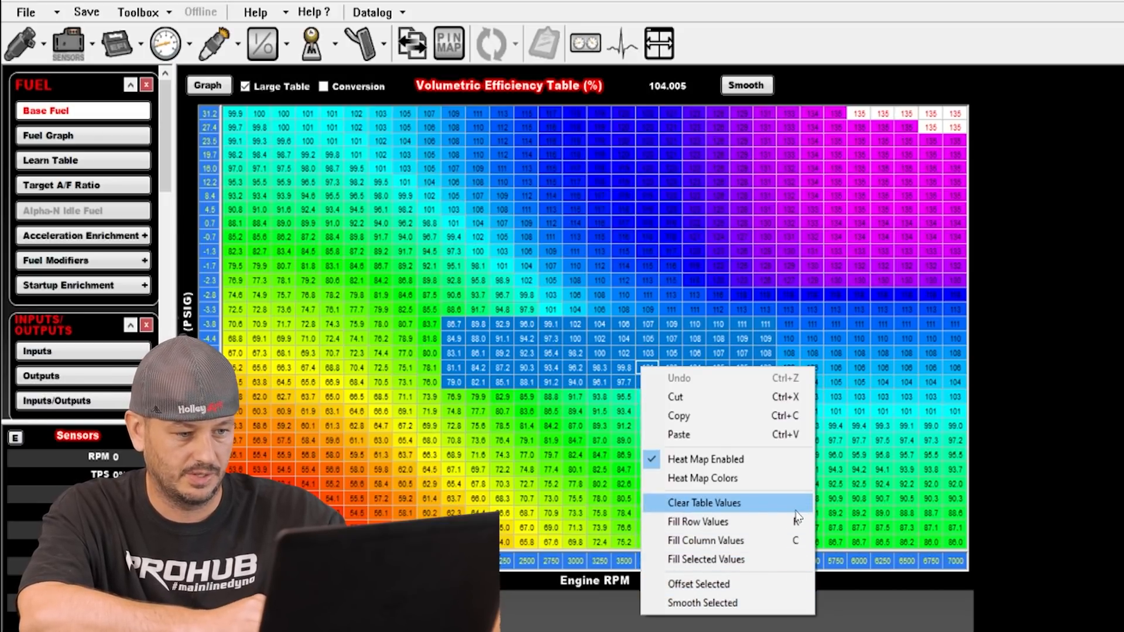
click(552, 324)
Multiply the Volumetric Efficiency block from -2.3 to -7.3 psig and 1600 to 4750 RPM with a grid offset, bringing its 4750 RPM corner cell to 94.251.
drag(430, 280, 740, 432)
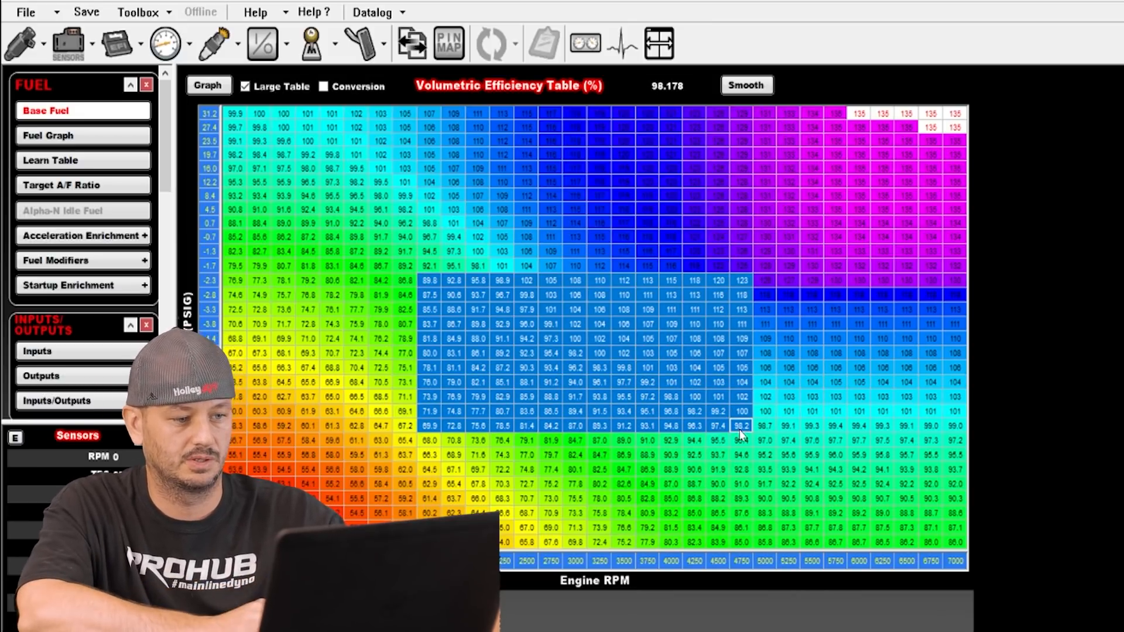
key(ctrl+o)
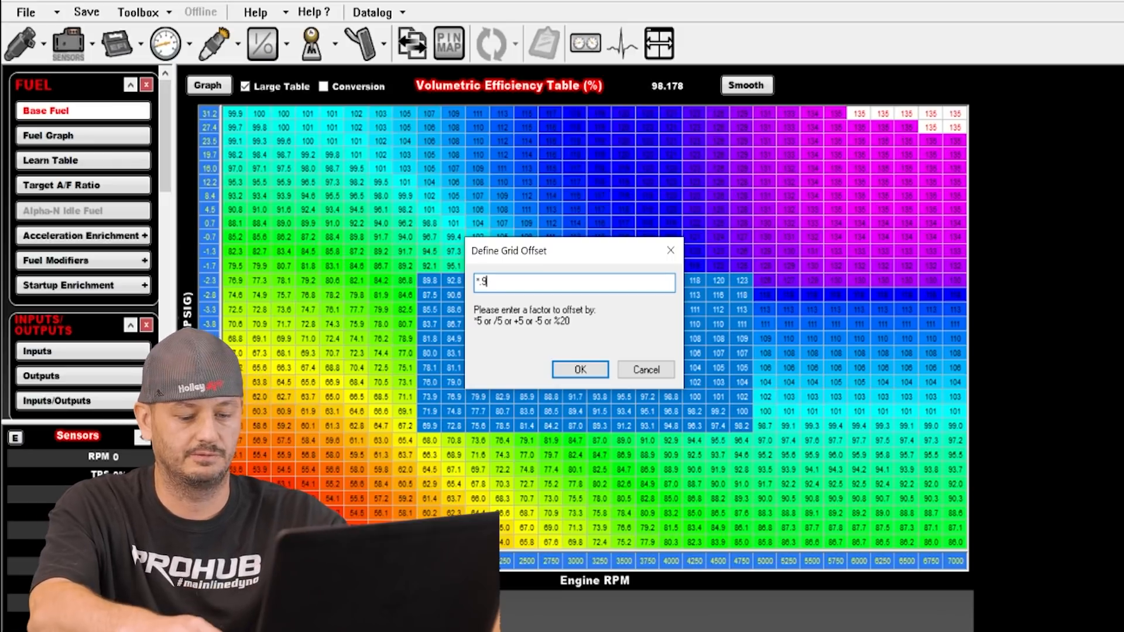
key(Return)
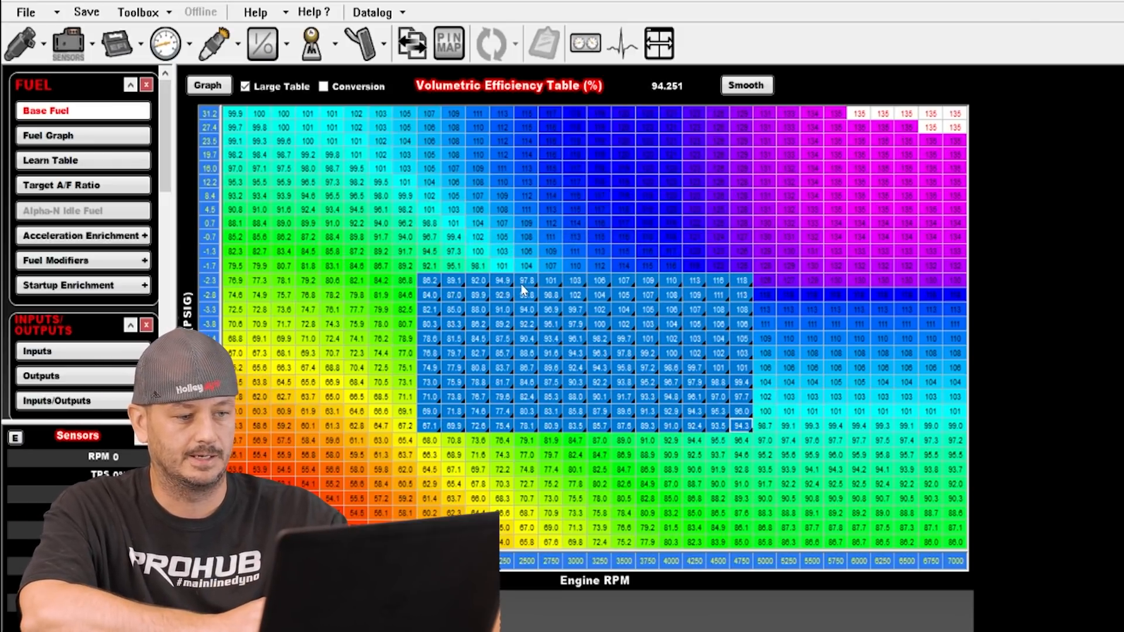
click(420, 324)
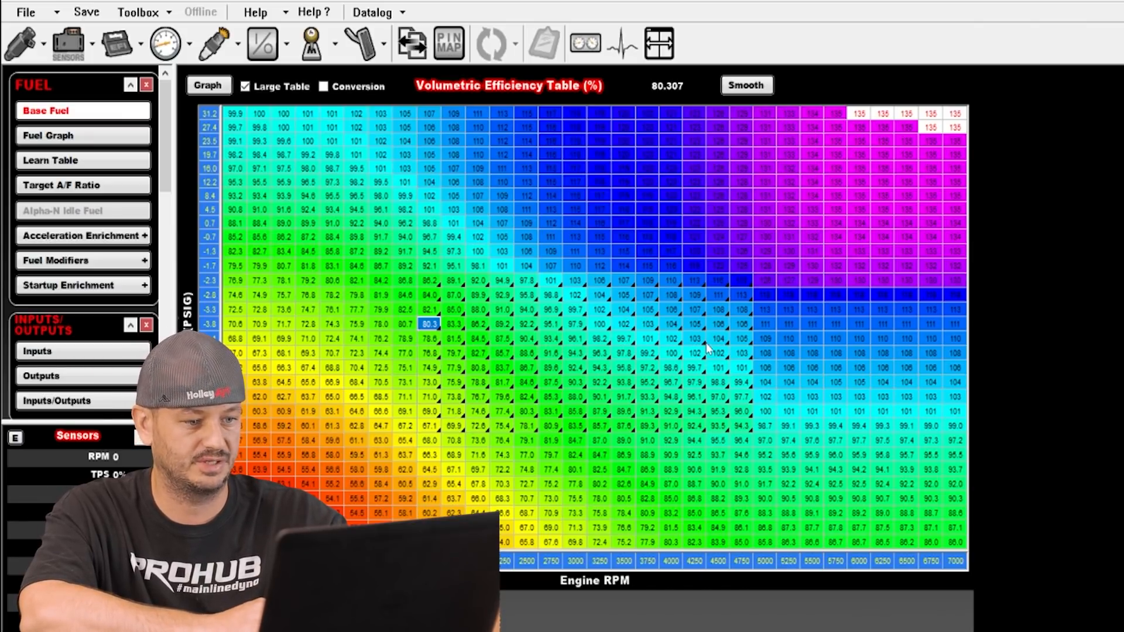
Set every cell in the 31.2 psig row of the Volumetric Efficiency table to 100.
drag(235, 113, 956, 113)
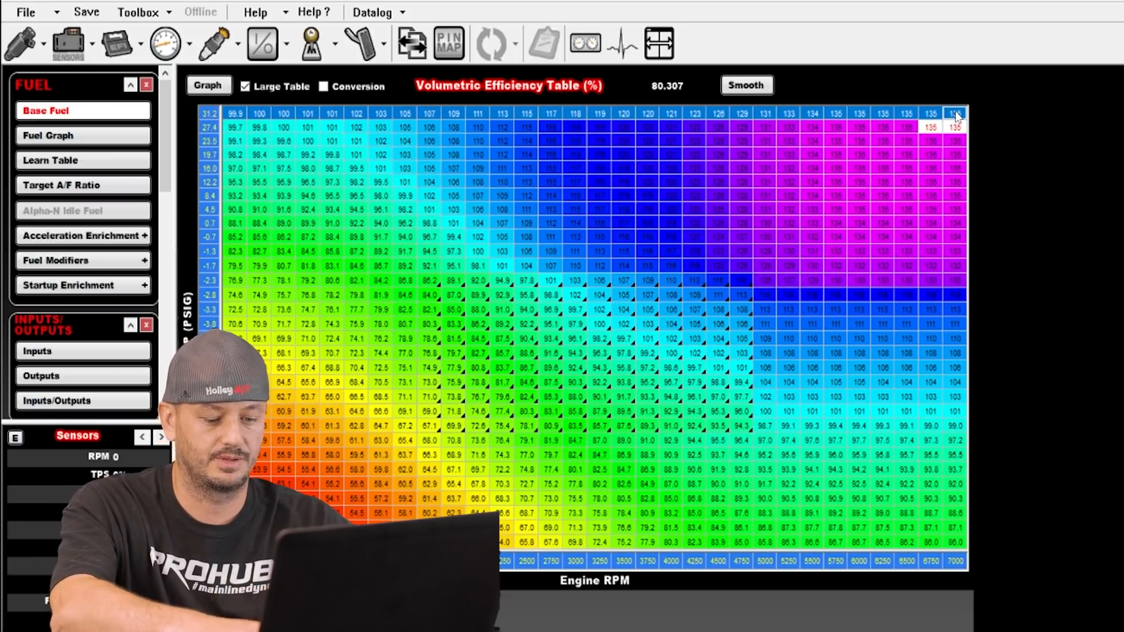
text(100)
key(Return)
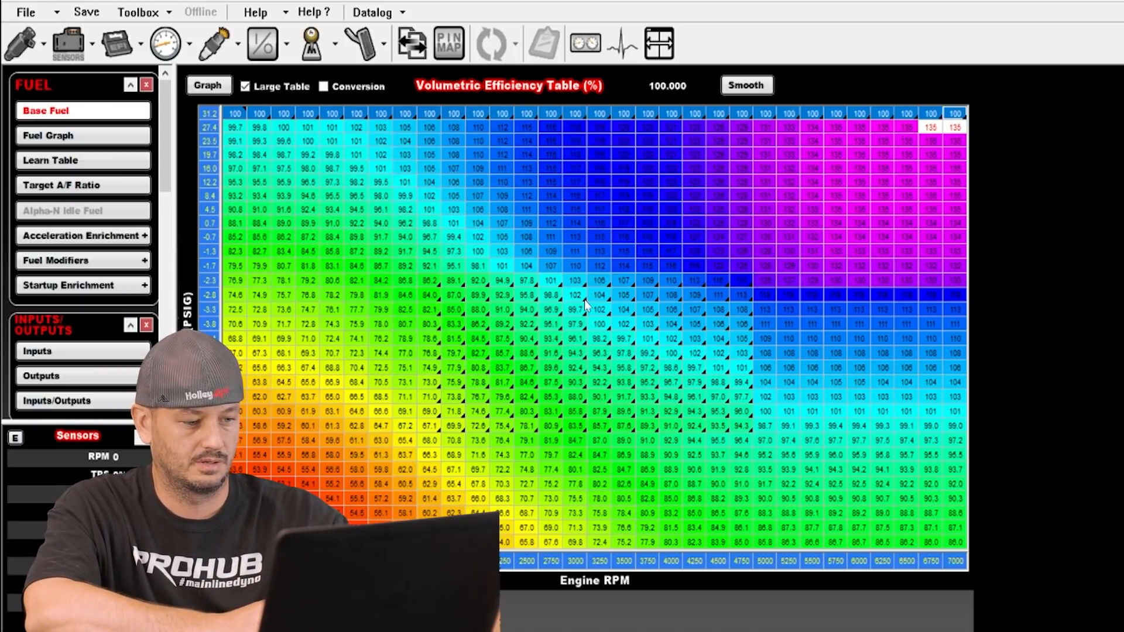
Set every cell in the lowest MAP row of the Volumetric Efficiency table to 50.
drag(235, 543, 963, 551)
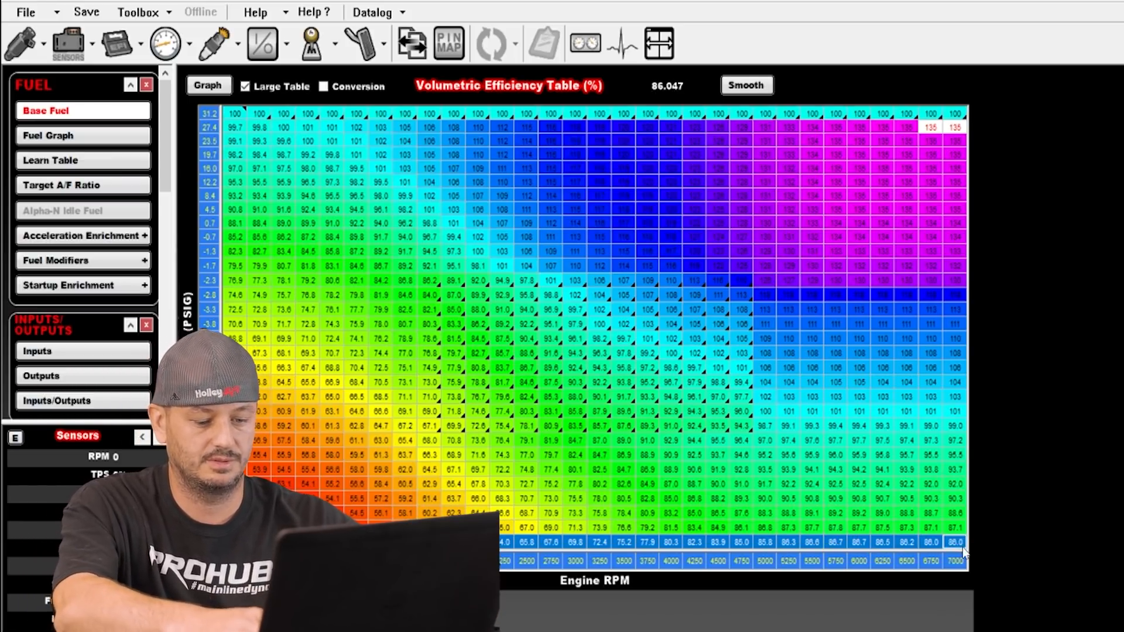
text(50)
key(Return)
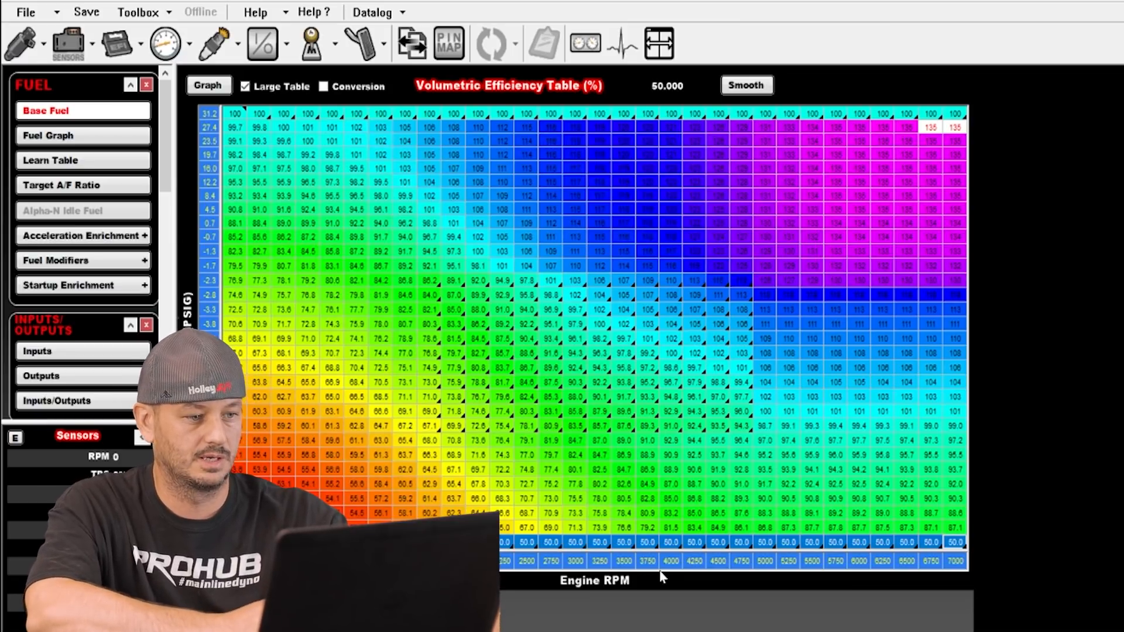
Select the whole Volumetric Efficiency table and fill its columns with values interpolated between the 50 row and the 100 row.
click(283, 469)
drag(234, 543, 958, 119)
drag(960, 123, 969, 113)
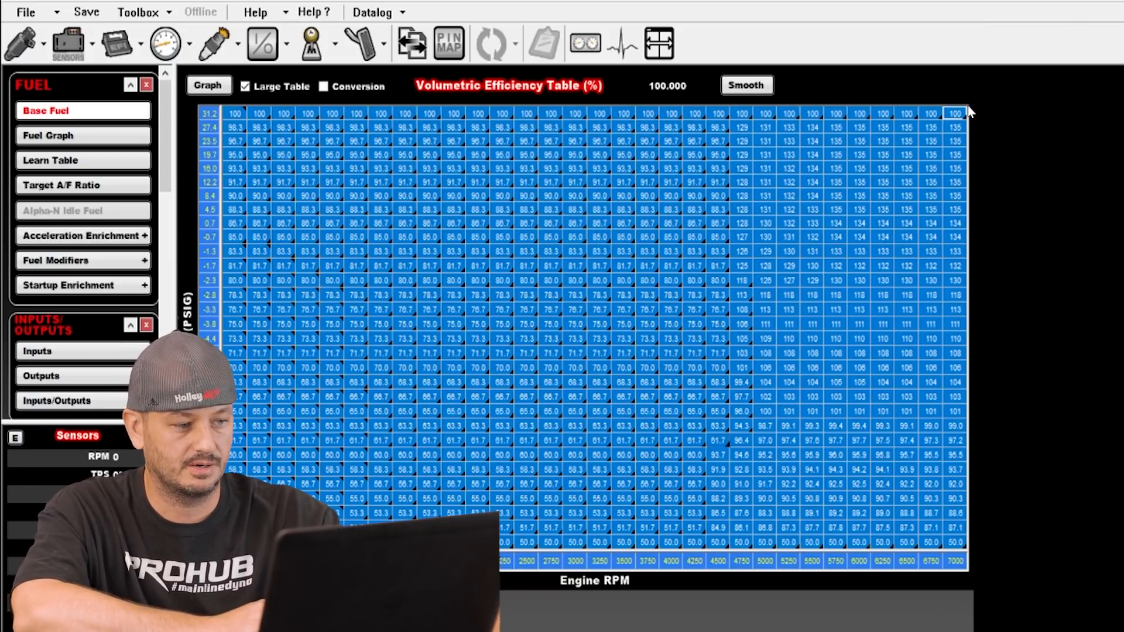
click(555, 325)
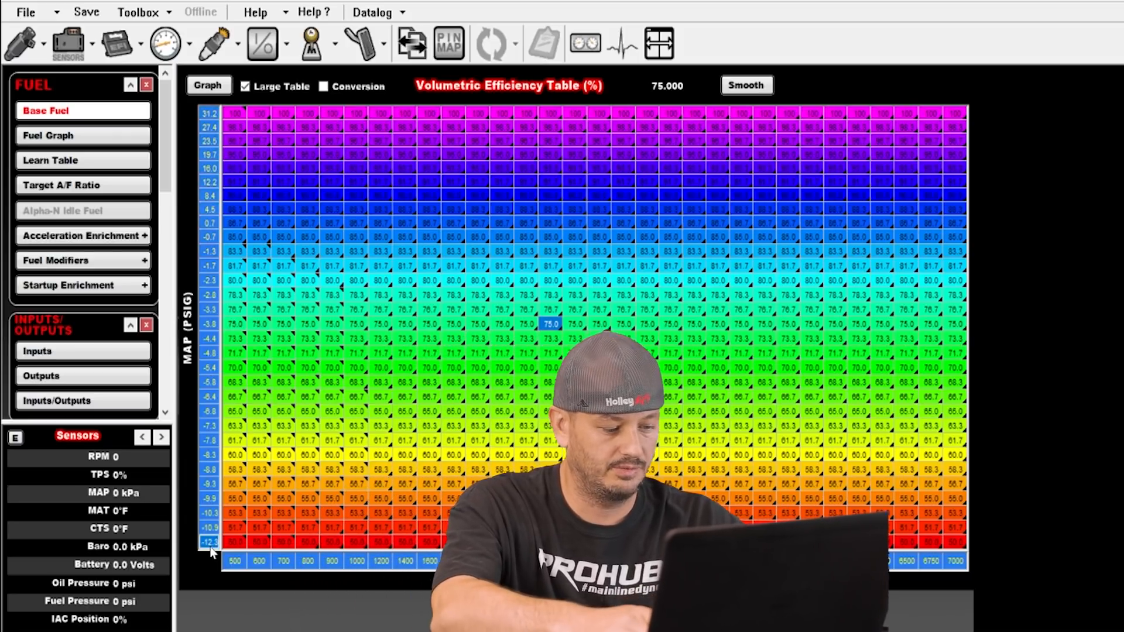
Set the lowest MAP axis value to -15 and fill the axis with evenly spaced values up to 31.2 psig.
click(210, 547)
text(-15)
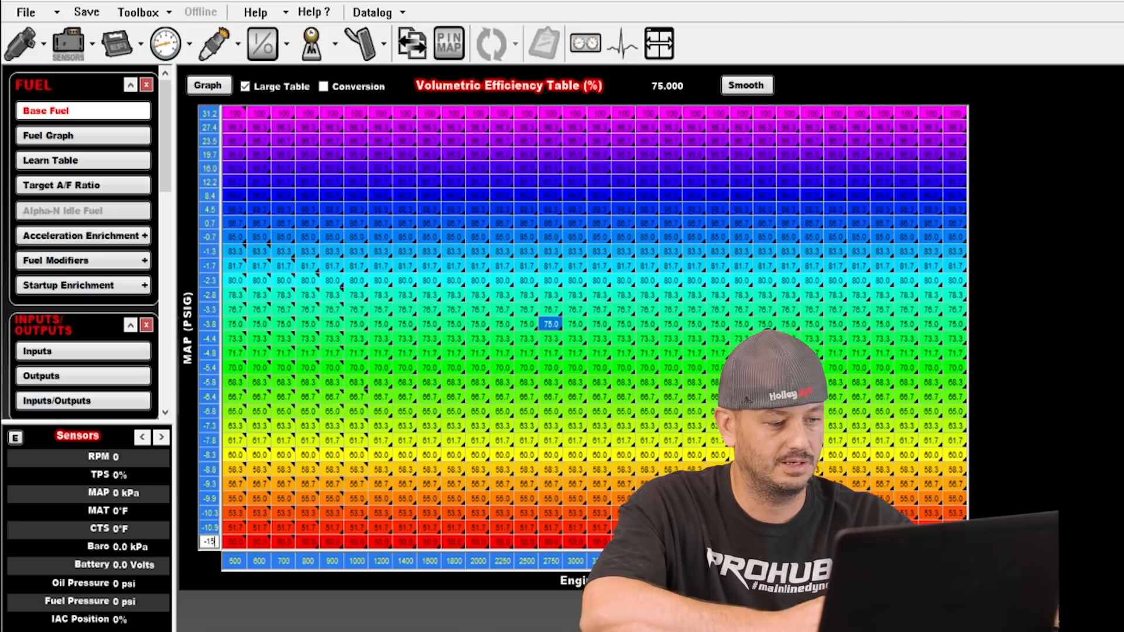
key(Return)
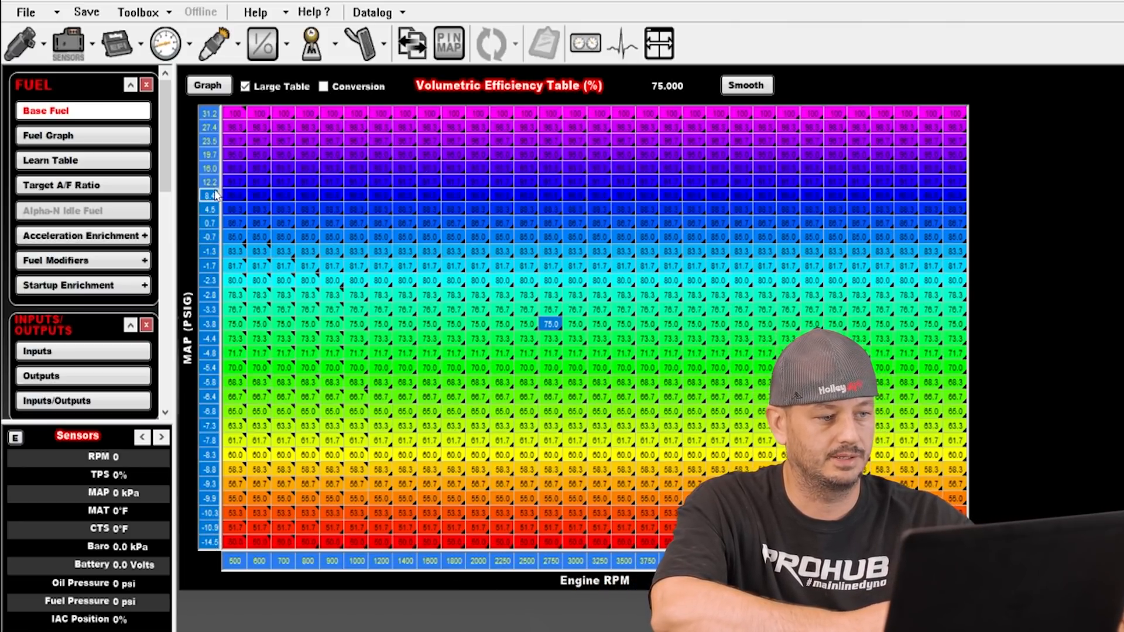
right_click(211, 114)
click(218, 141)
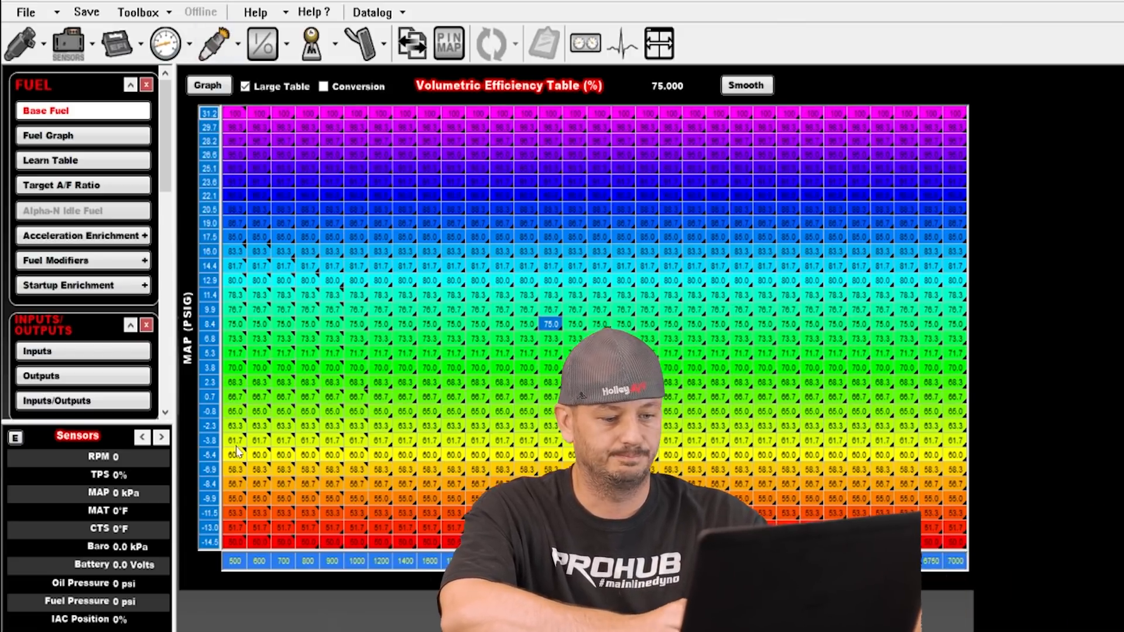
Set the highest Engine RPM axis value to 8000.
click(959, 563)
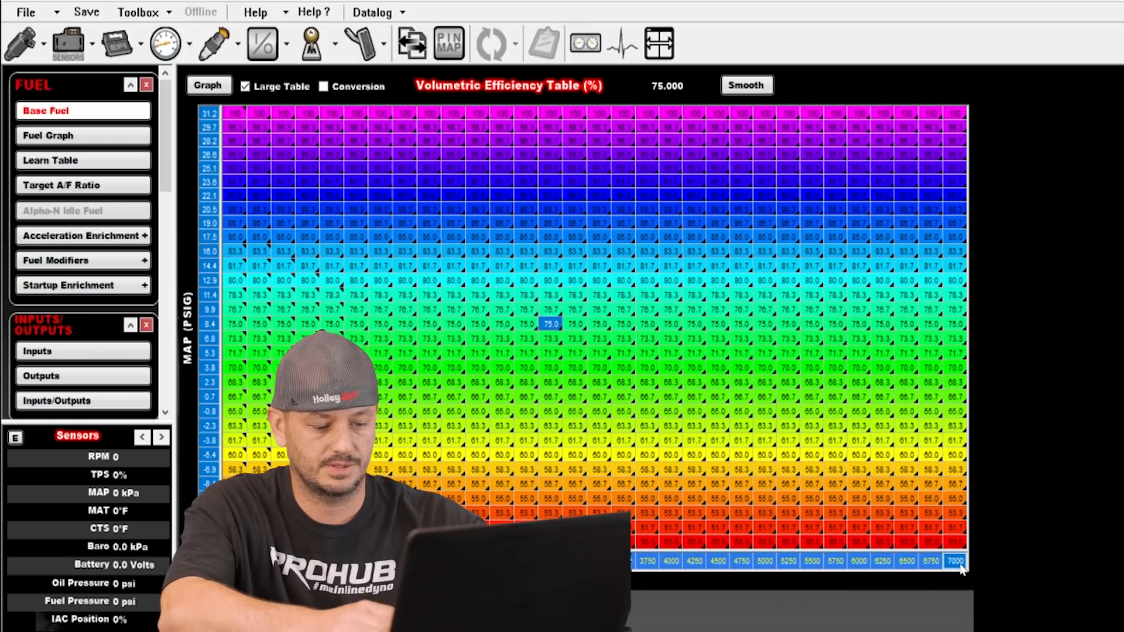
text(8000)
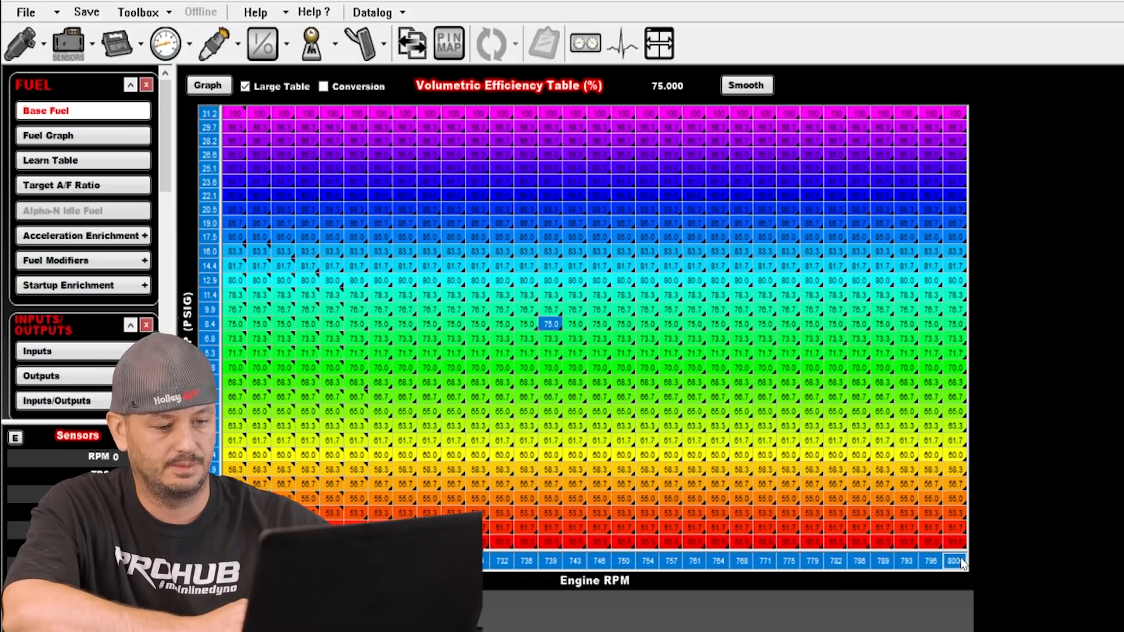
key(Return)
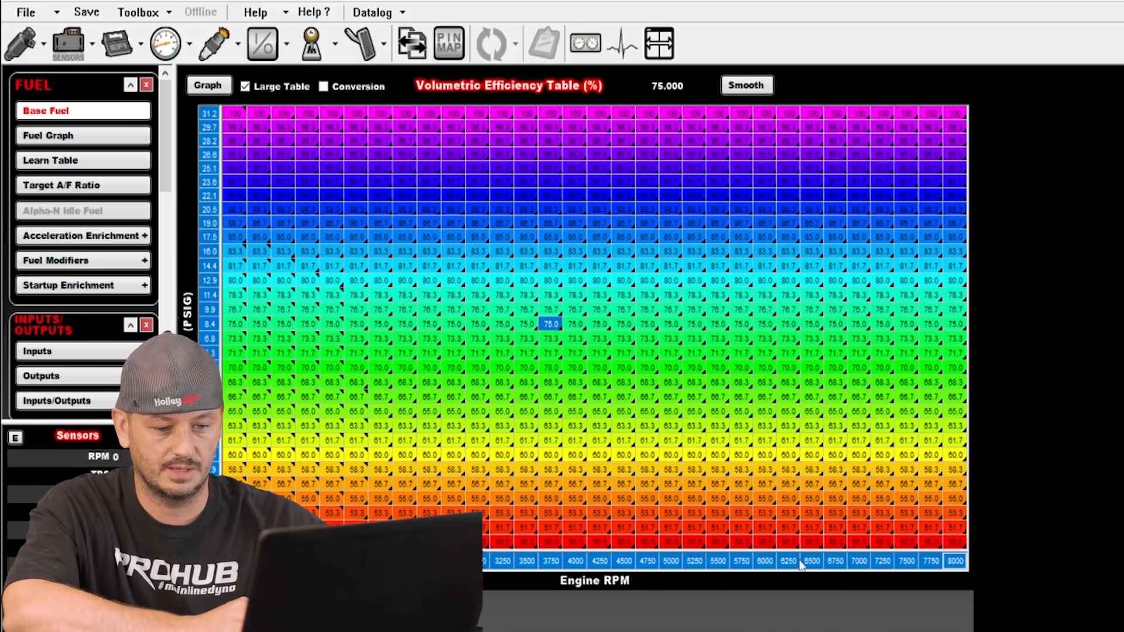
Set the 5500 RPM axis point to 7000 and check the neighbouring points up to the 8000 RPM end.
click(719, 561)
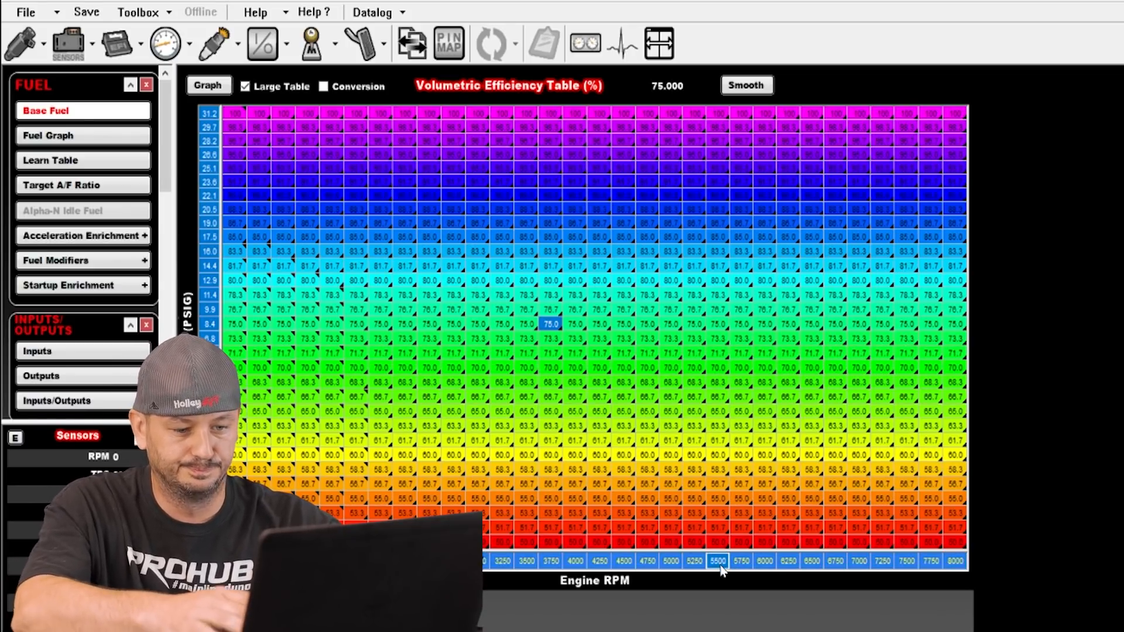
text(7000)
key(Return)
click(763, 562)
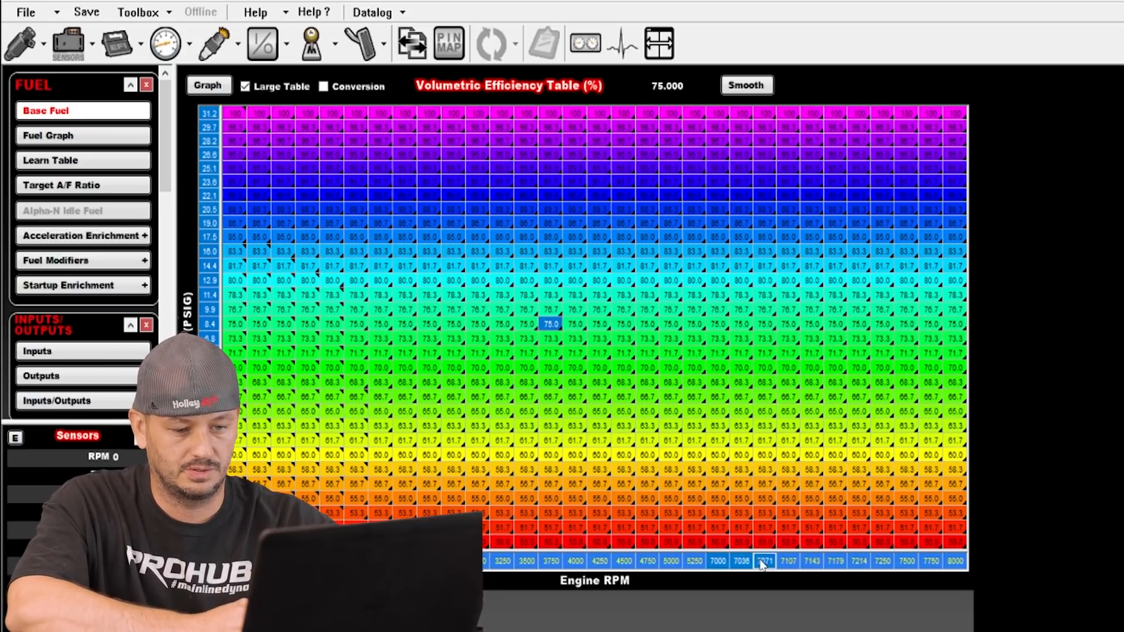
click(954, 562)
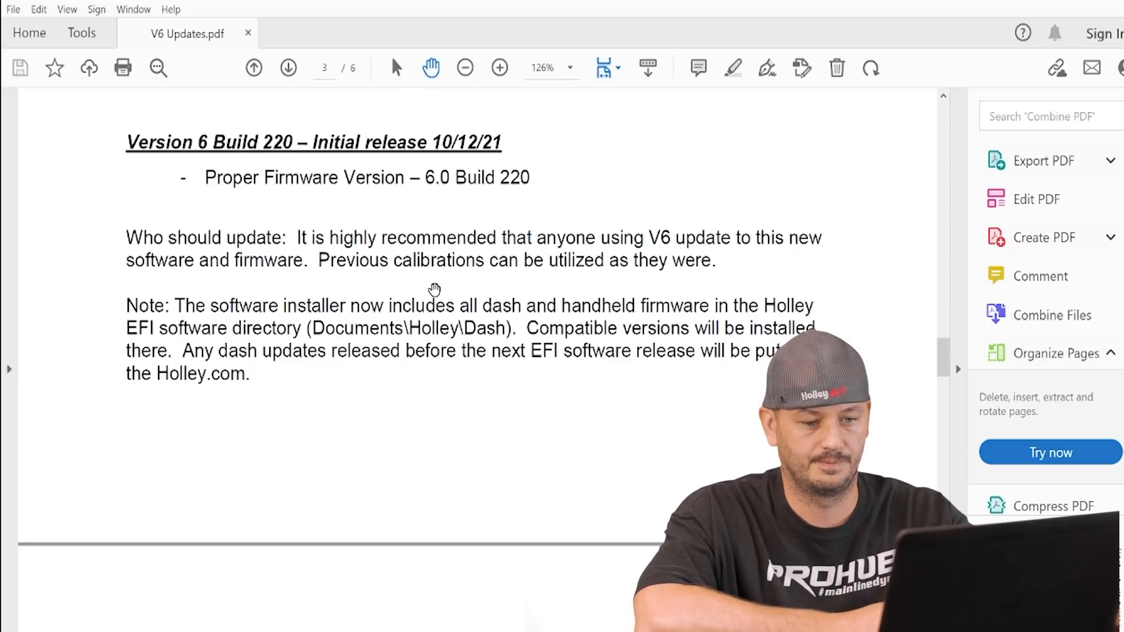
Read further in the V6 Updates.pdf release notes, and bring up the Open Global File dialog in Holley EFI.
drag(940, 372, 944, 409)
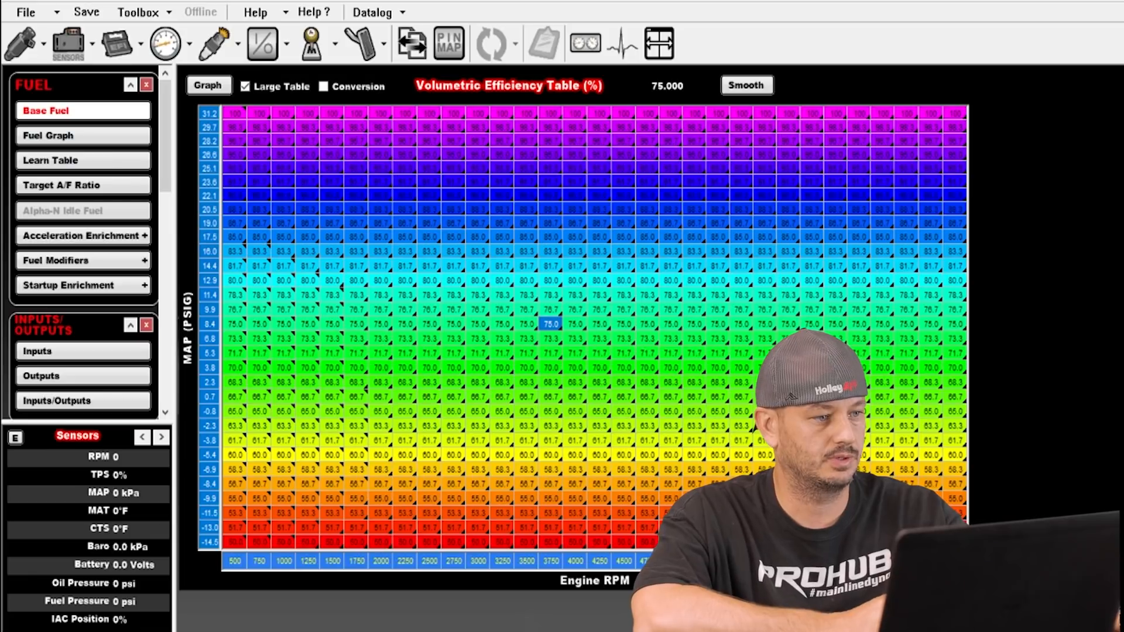
click(29, 13)
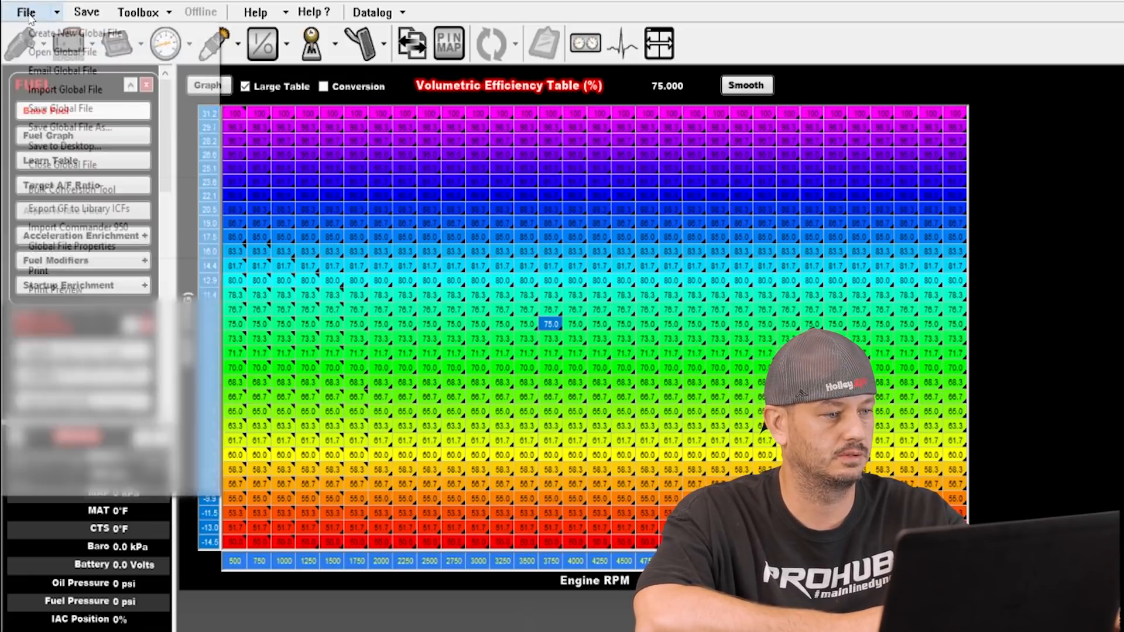
click(42, 52)
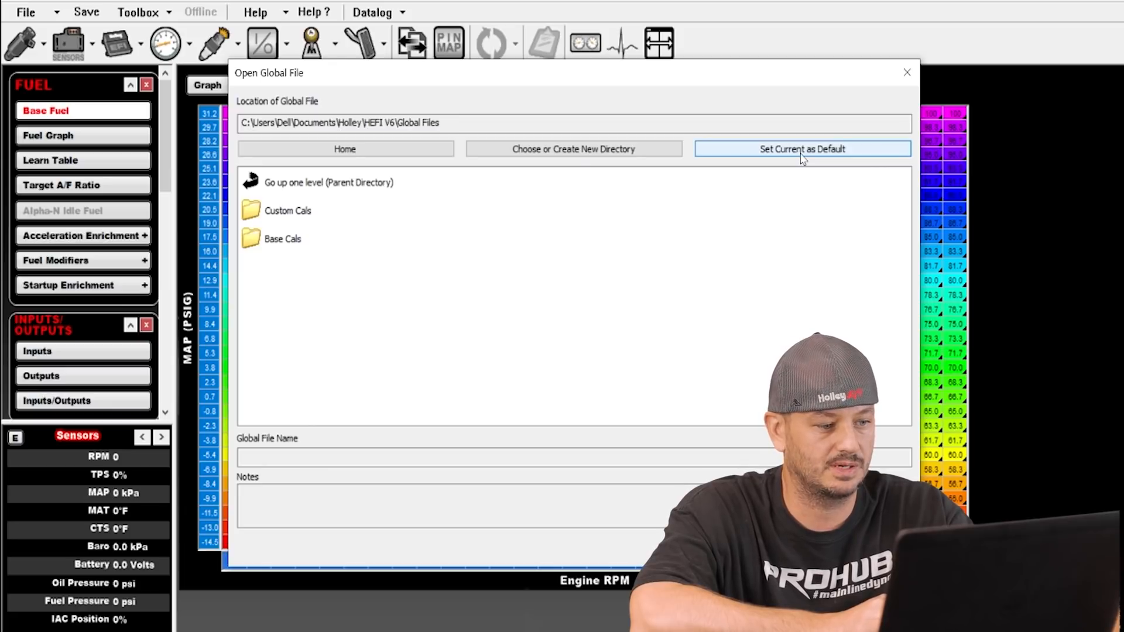
Create a new folder on the Desktop while choosing a global file directory, and start renaming it.
click(579, 151)
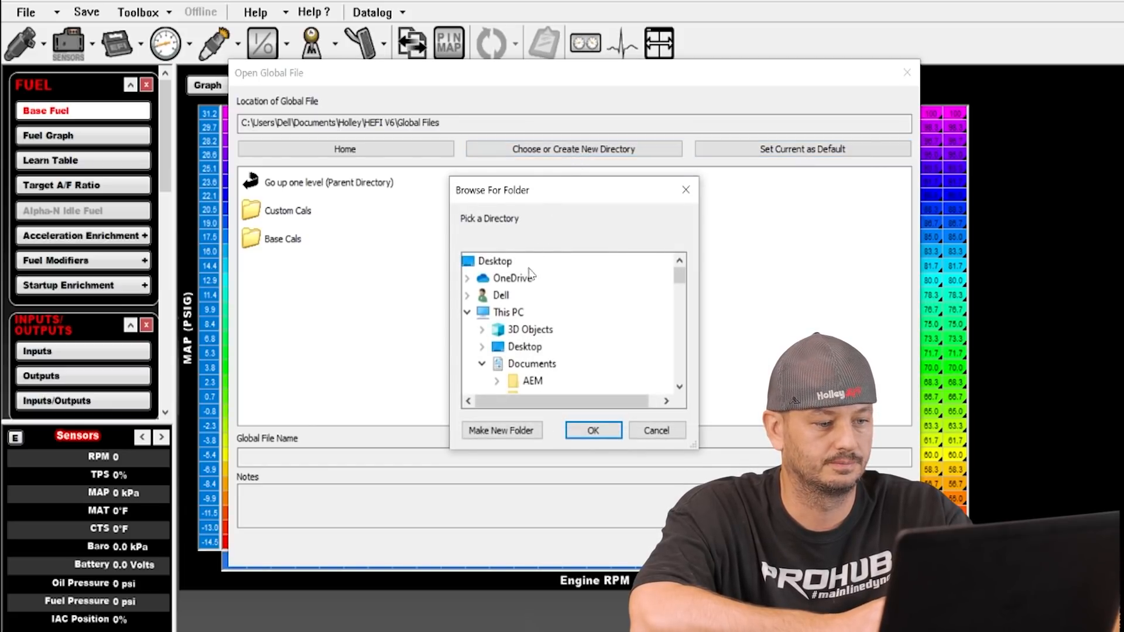
double_click(524, 347)
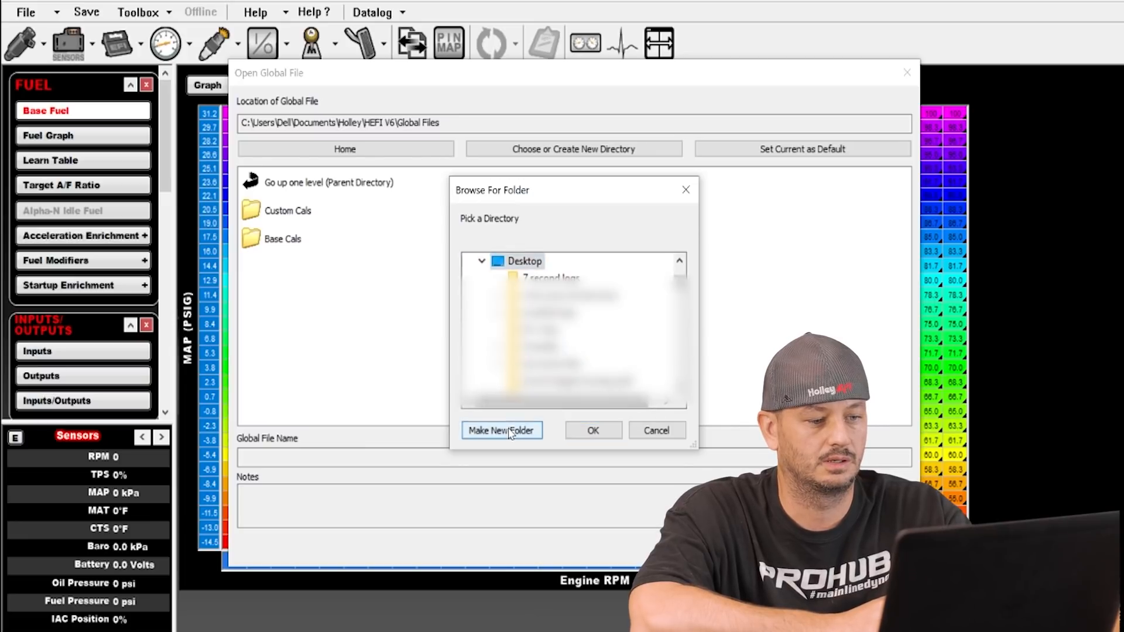
right_click(556, 379)
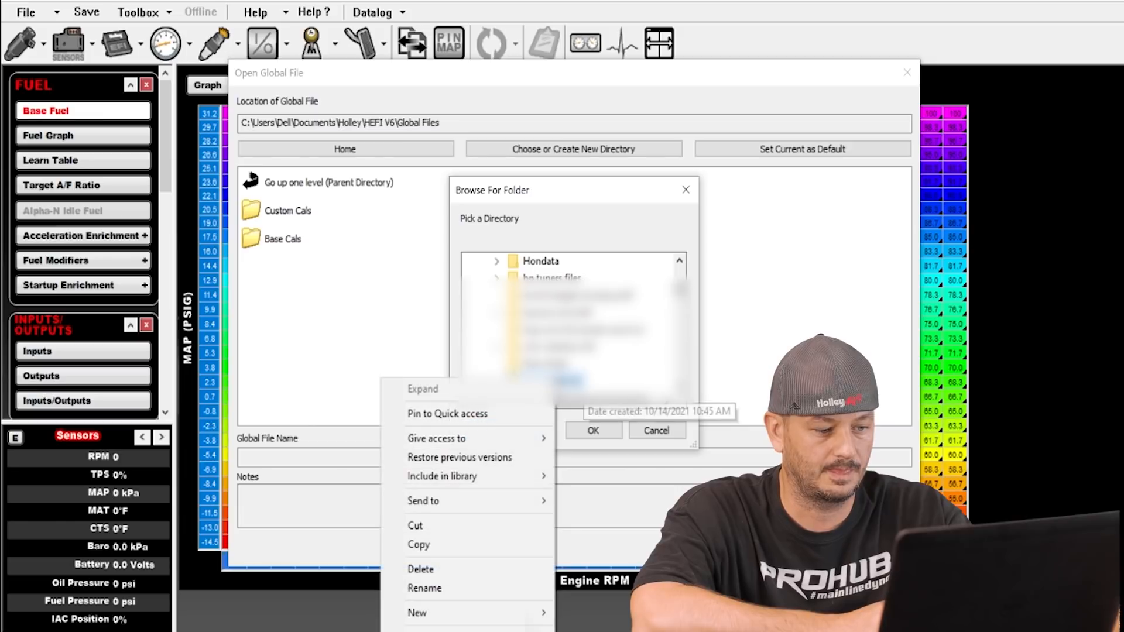
click(491, 589)
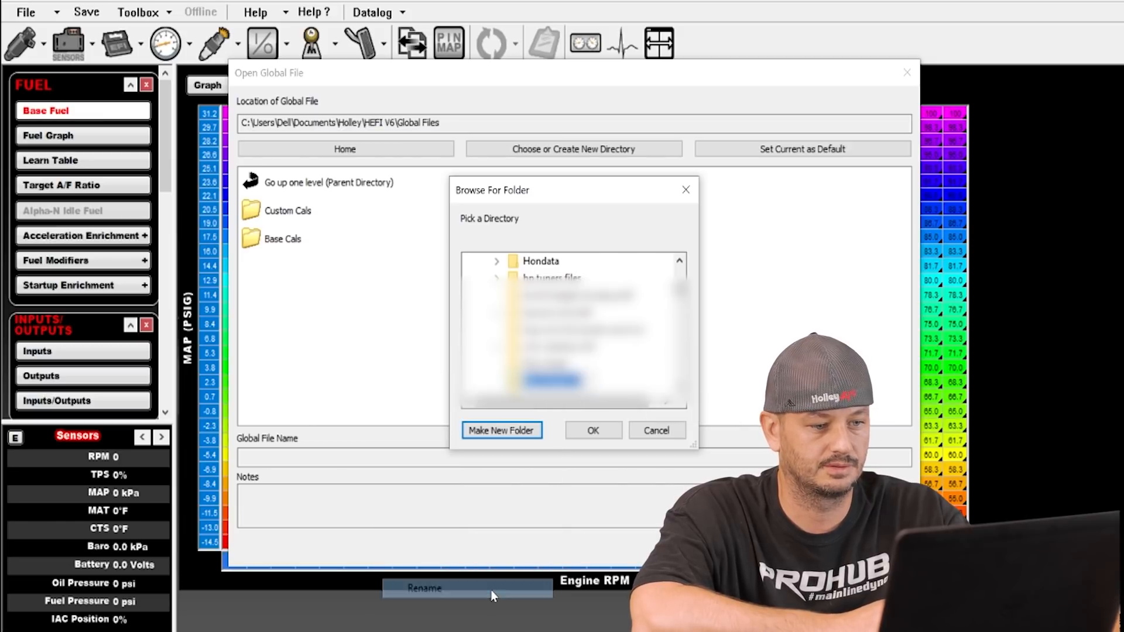
Choose the new Desktop folder as the global file location, set it as the default directory and close the dialog.
click(594, 431)
click(804, 154)
click(907, 72)
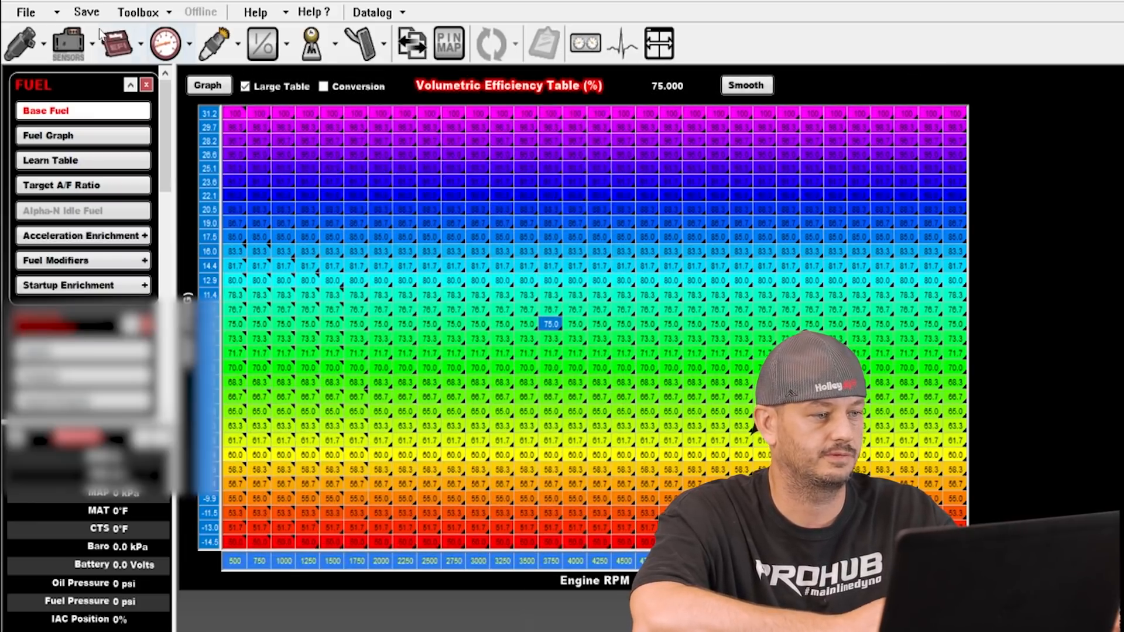
Reopen the Open Global File dialog to check the default directory.
click(26, 12)
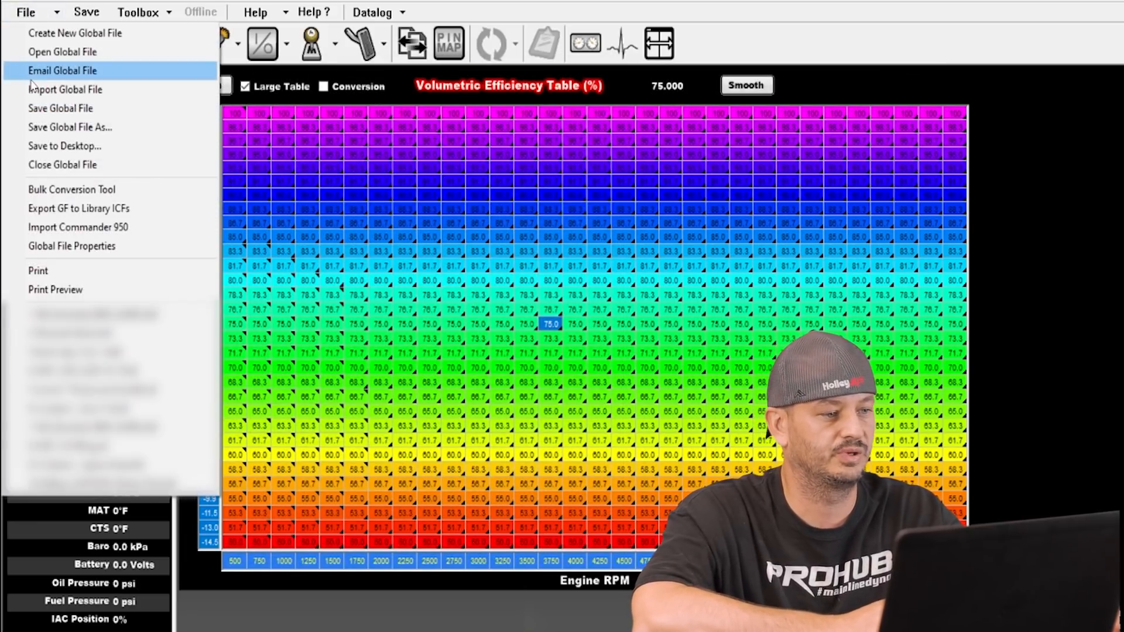
click(62, 52)
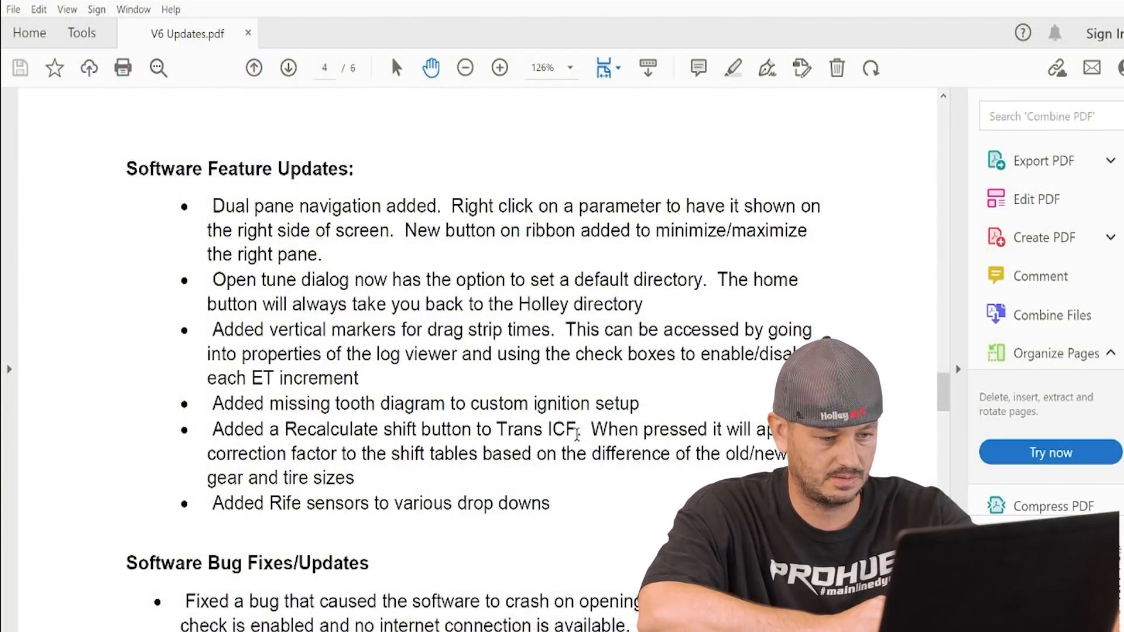
Switch to Holley EFI, set the transmission's Rear Gear Ratio to 4.10 and apply the scaling factor to the Shift/TCC tables.
key(alt+Tab)
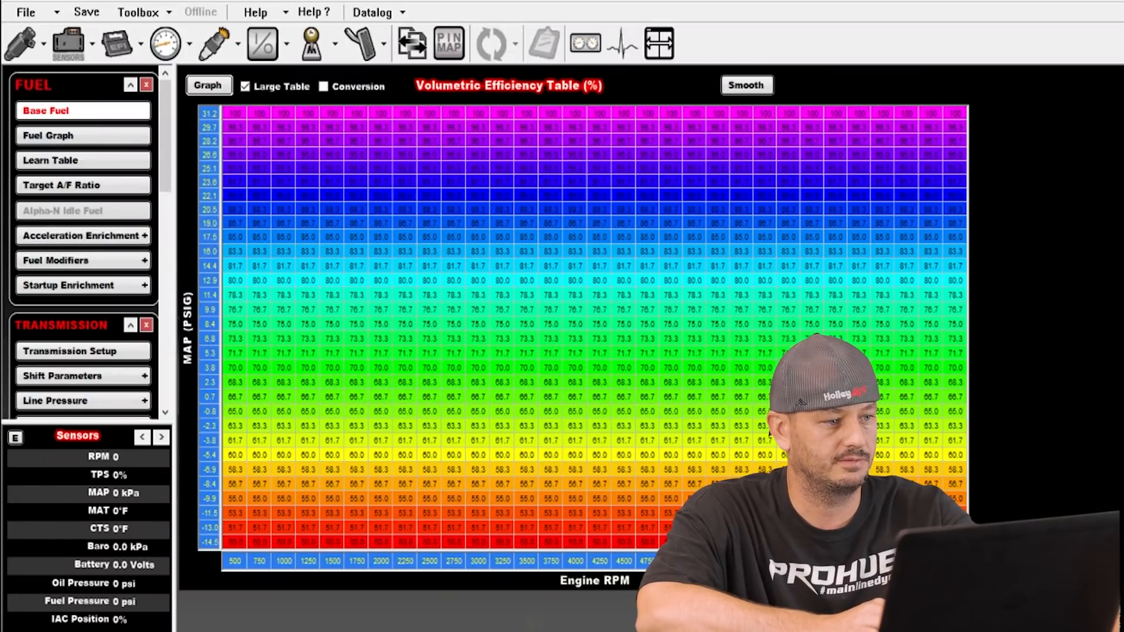
click(313, 48)
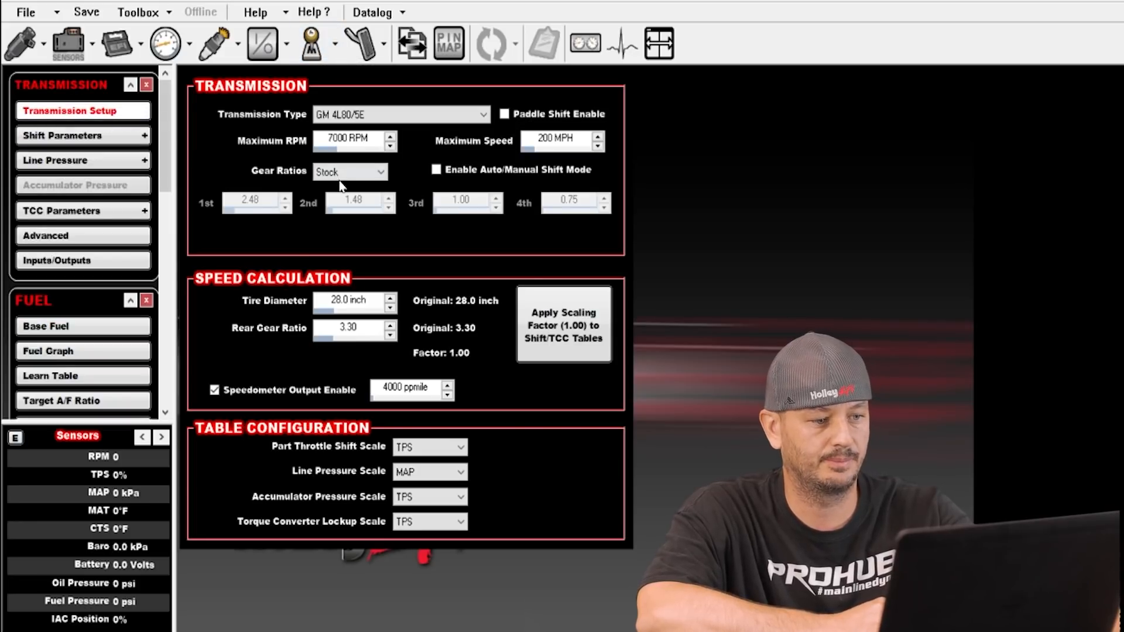
click(359, 334)
text(4.)
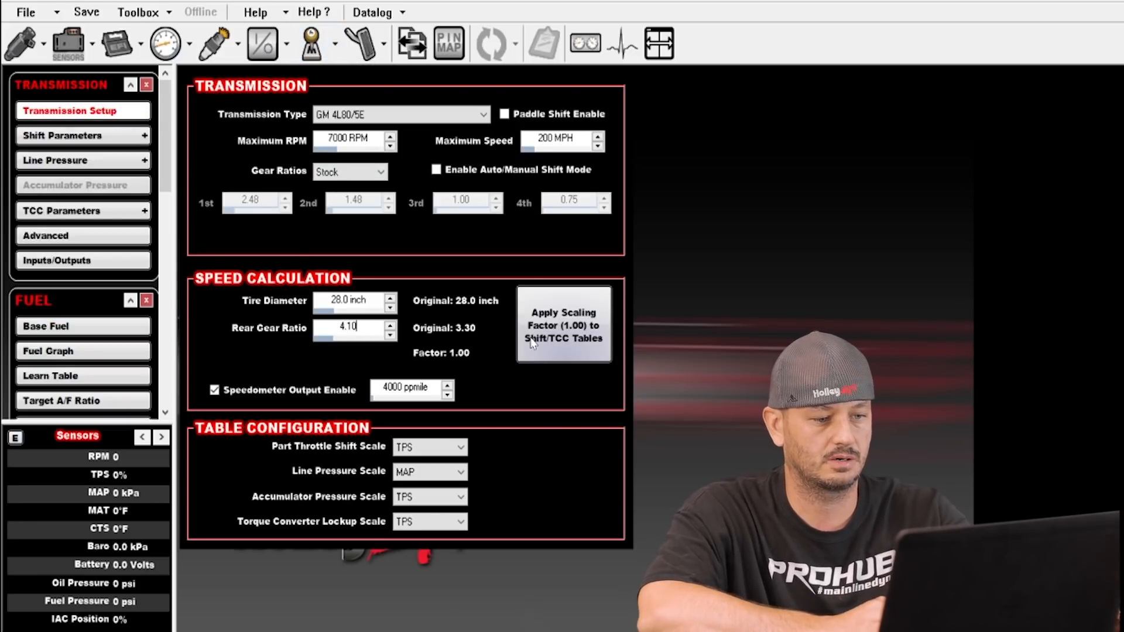
click(576, 342)
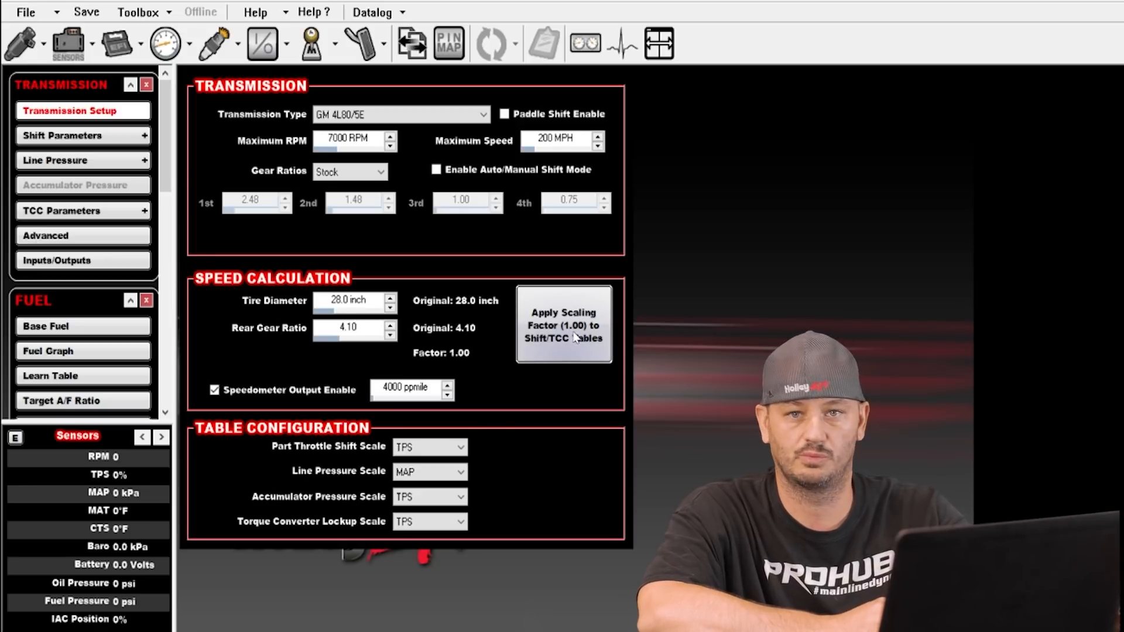
Set the Rear Gear Ratio to 5.00 and apply the scaling factor to the Shift/TCC tables.
click(351, 328)
text(33)
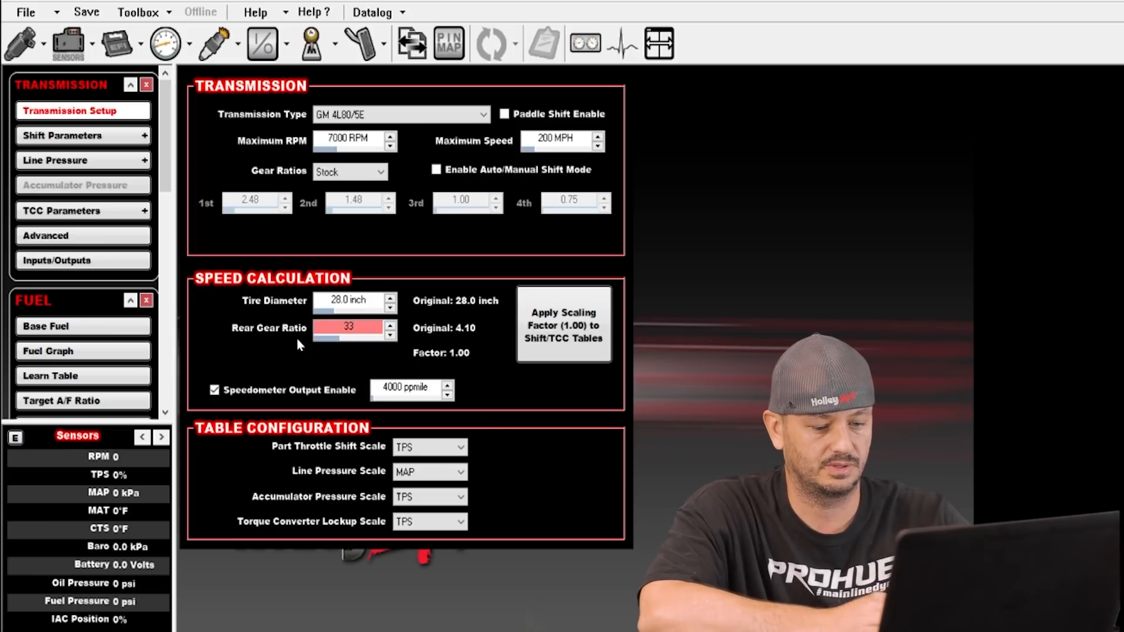
key(BackSpace)
key(BackSpace)
text(5)
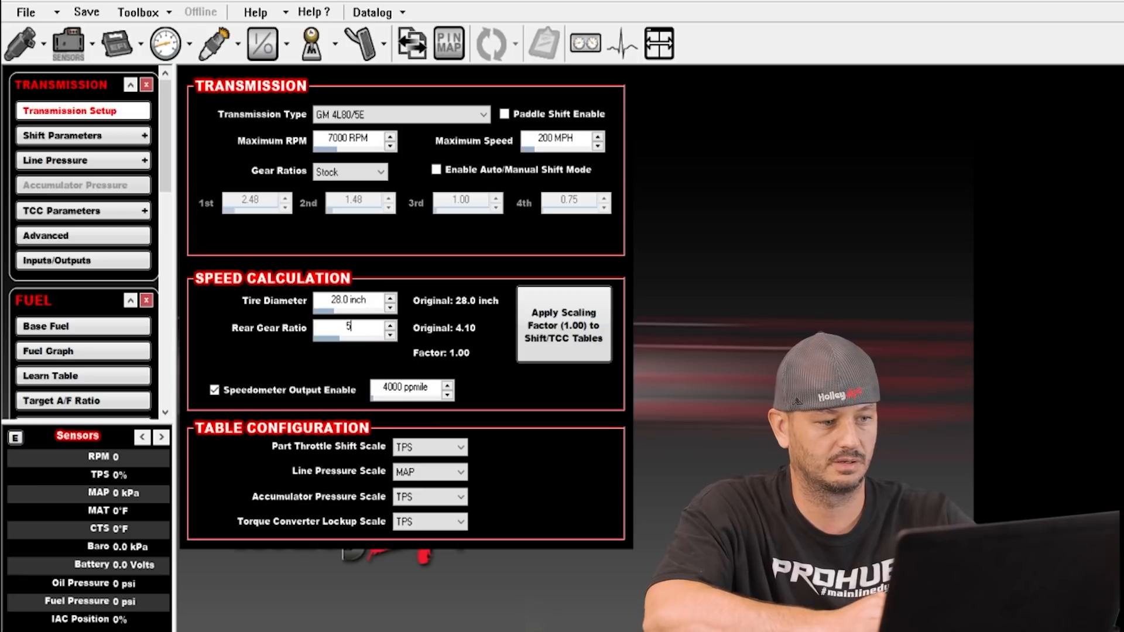
click(568, 344)
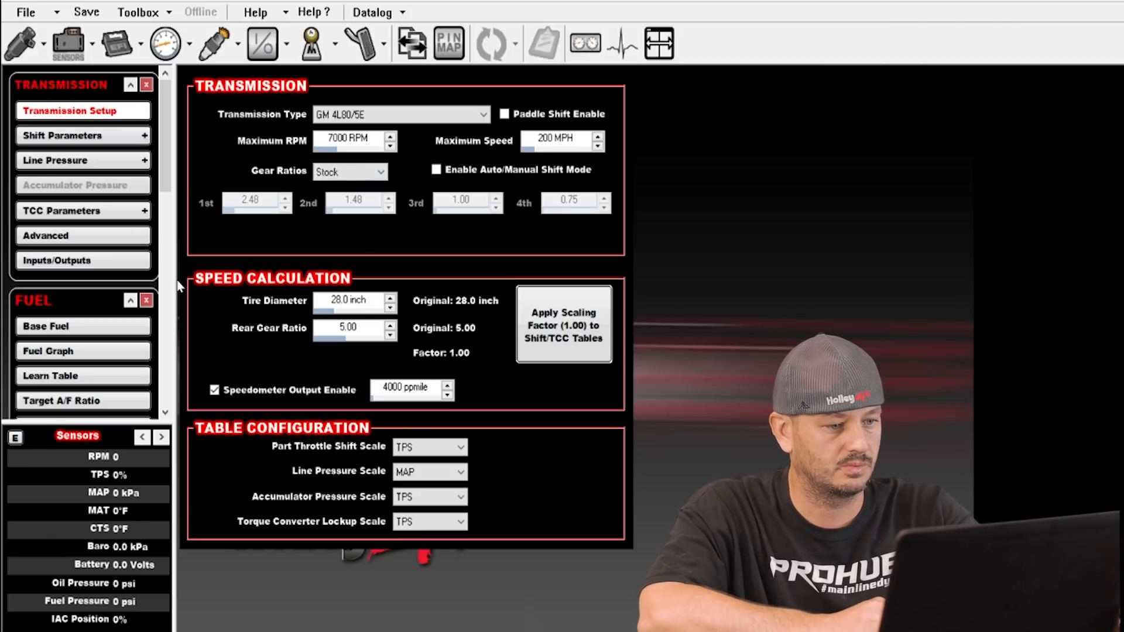
Return the Rear Gear Ratio to 4.10 and reapply the scaling factor to the Shift/TCC tables.
double_click(353, 326)
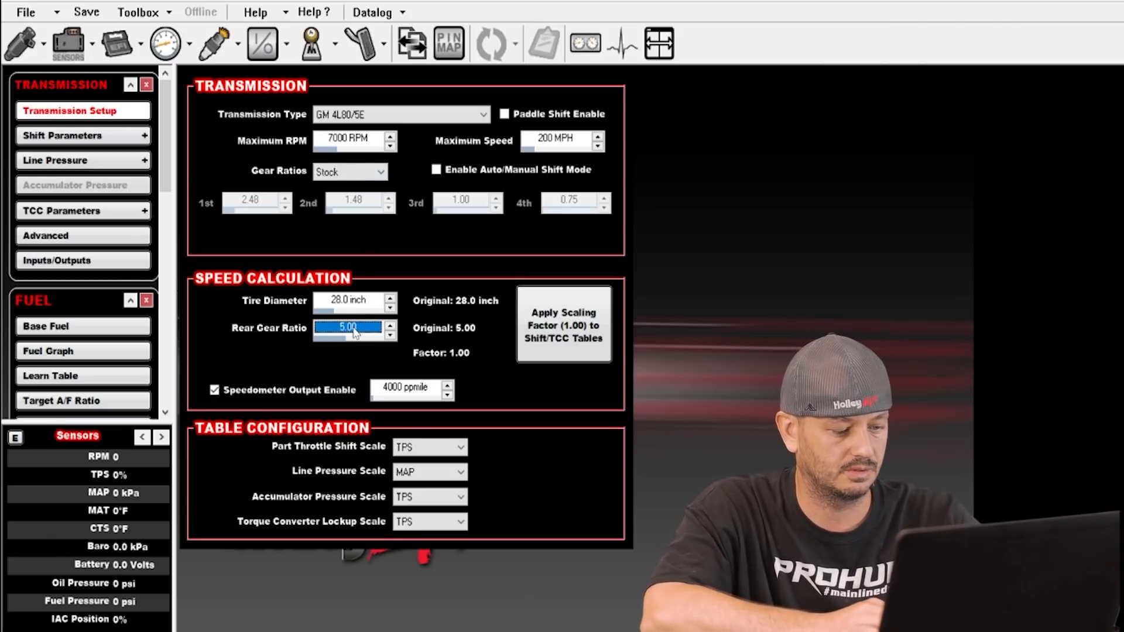
text(4.10)
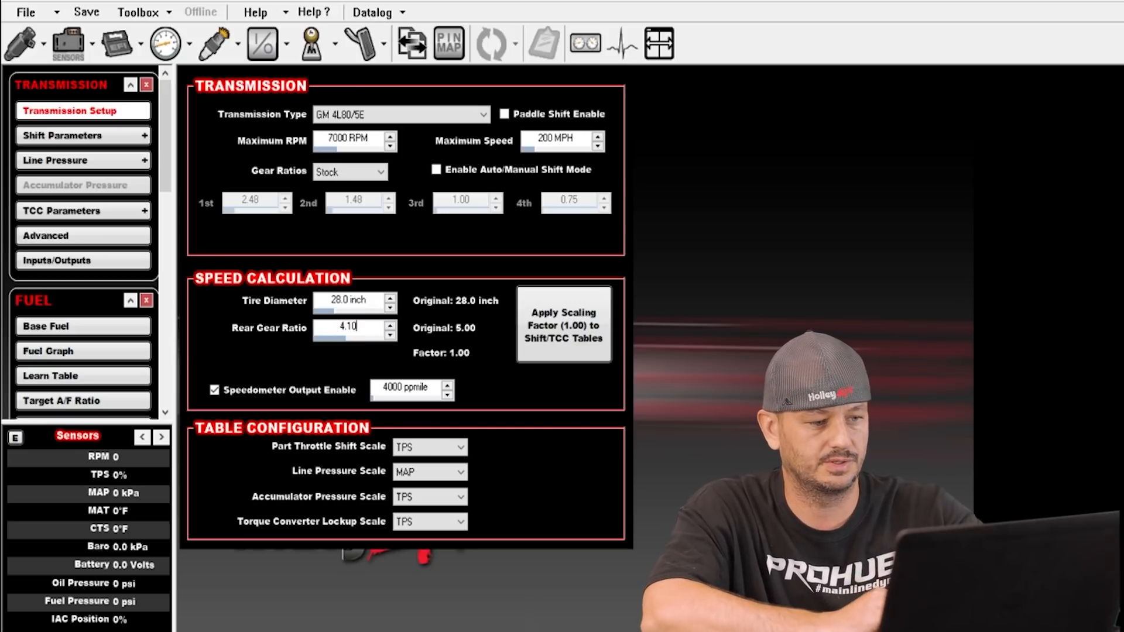
click(564, 323)
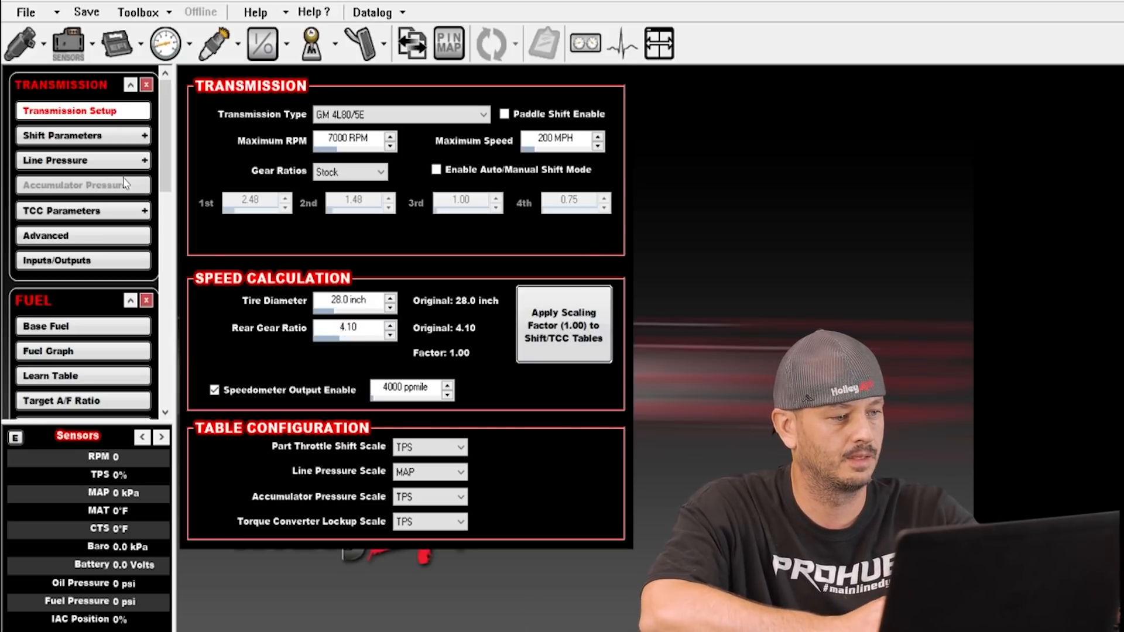
Look at the Shift Parameters graph, and show it beside Transmission Setup in split view.
click(81, 138)
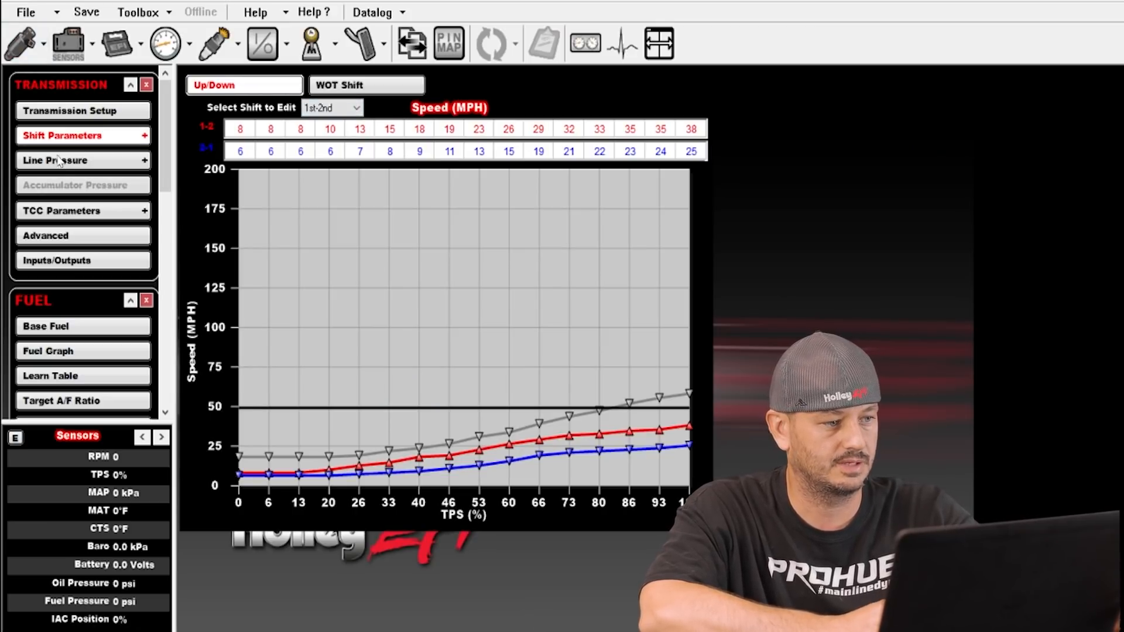
click(65, 111)
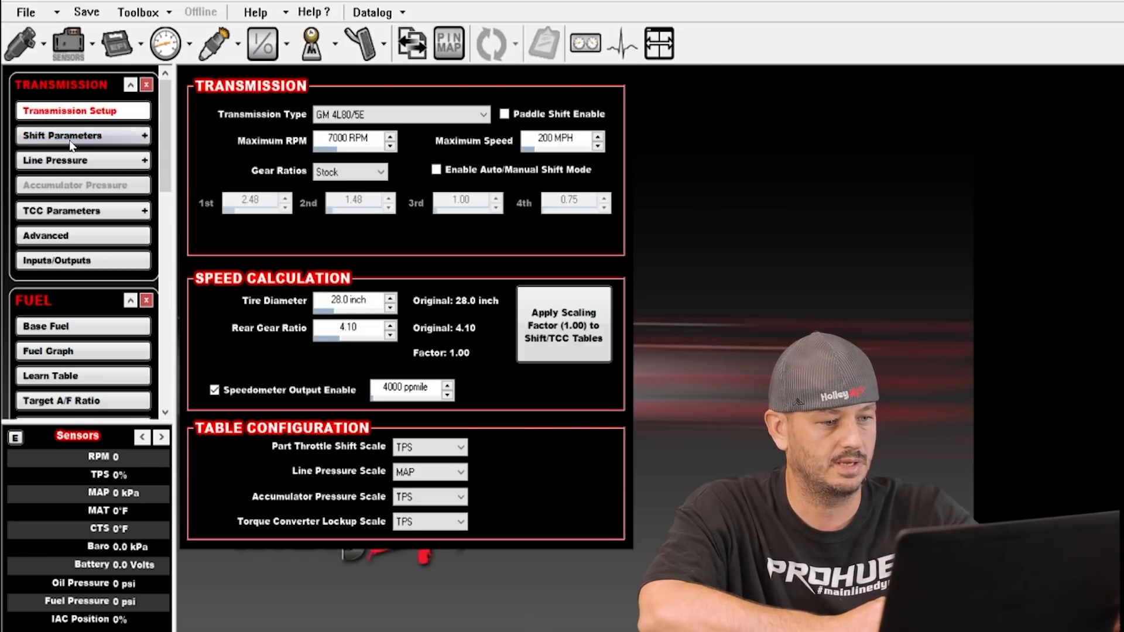
click(70, 136)
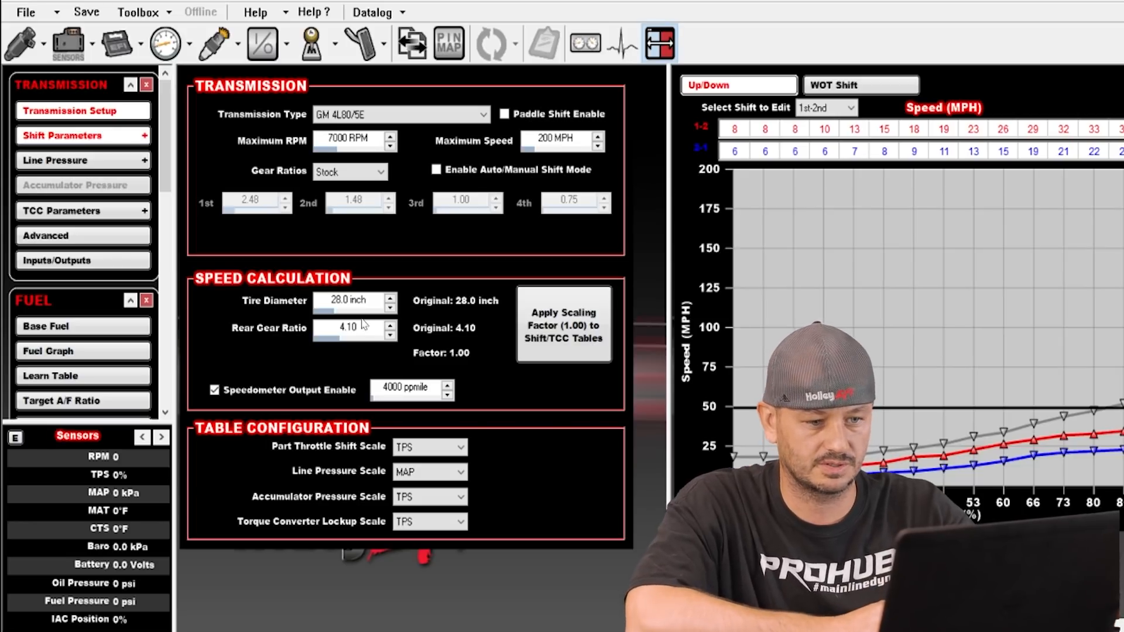
Set the Rear Gear Ratio to 3.30 and apply the scaling factor with the shift tables in view.
click(352, 335)
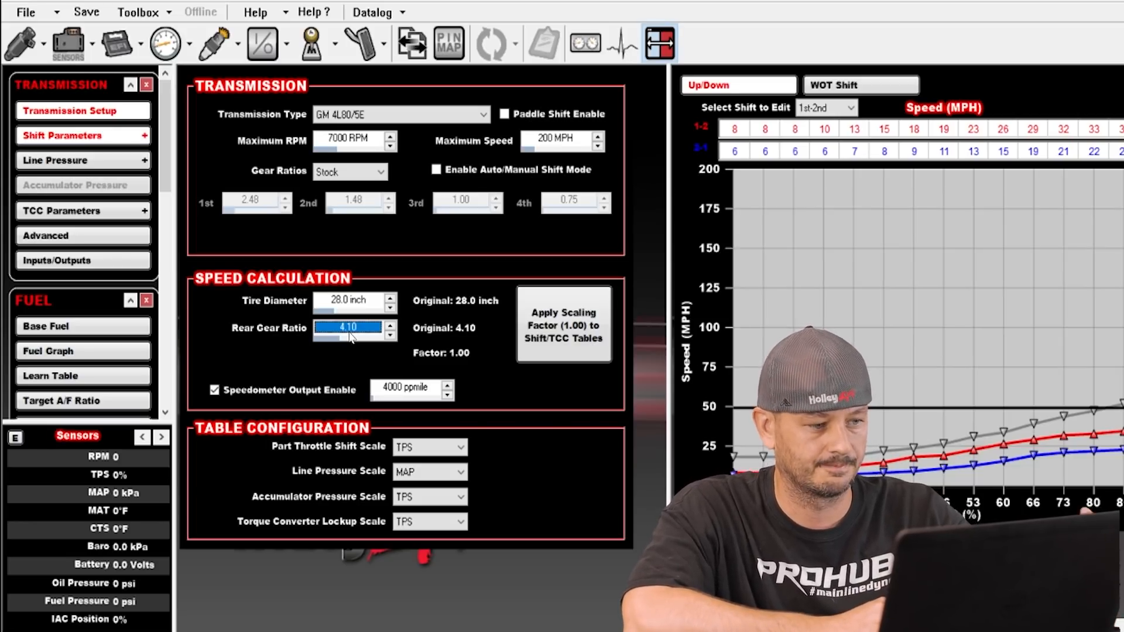
text(3)
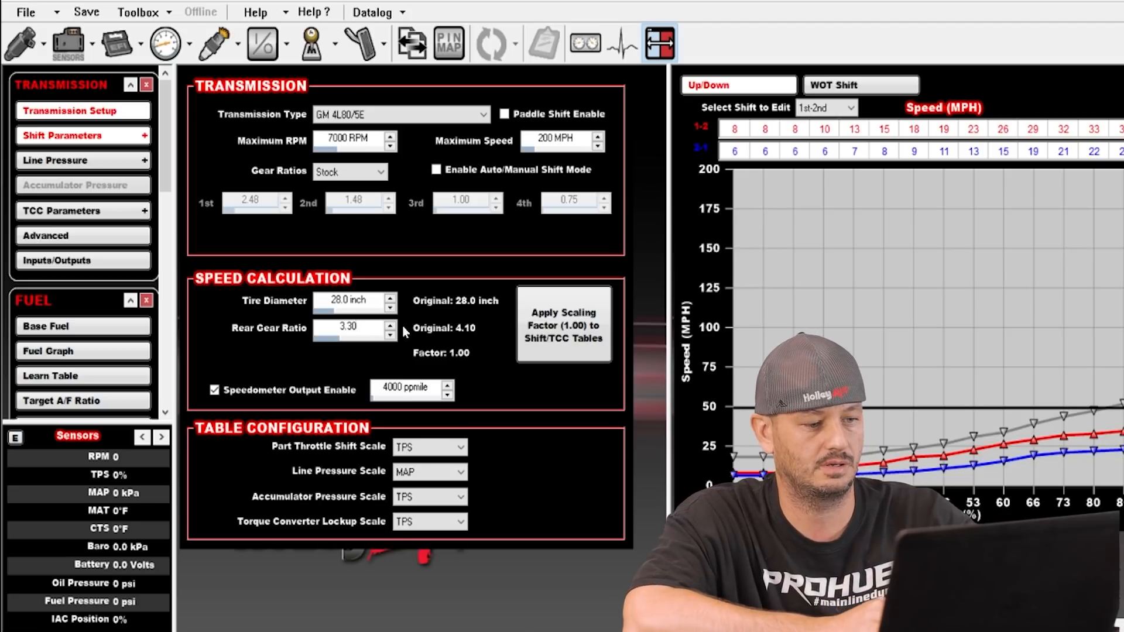
click(561, 326)
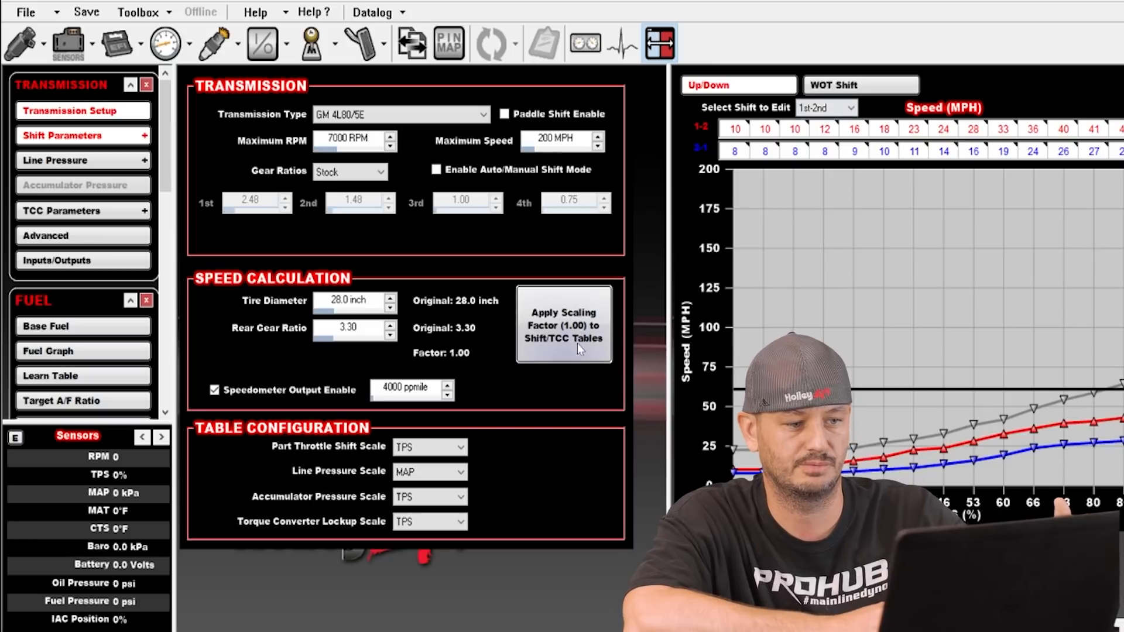
Adjust the split between Transmission Setup and the shift graph, and set the Rear Gear Ratio to 4.30.
drag(630, 334, 594, 335)
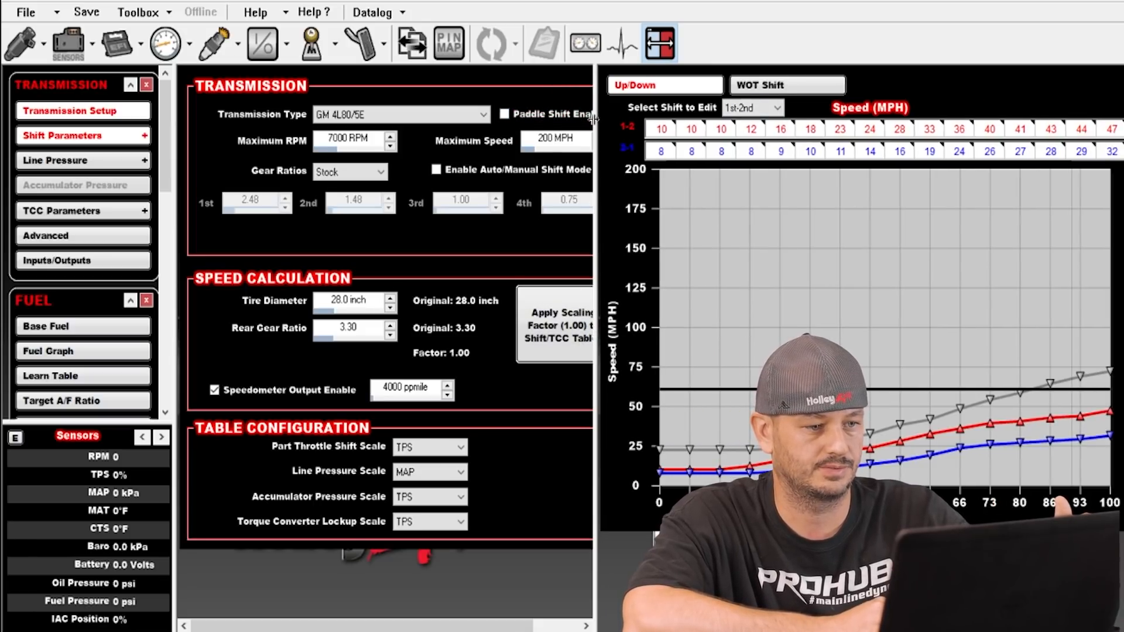
drag(594, 199, 710, 205)
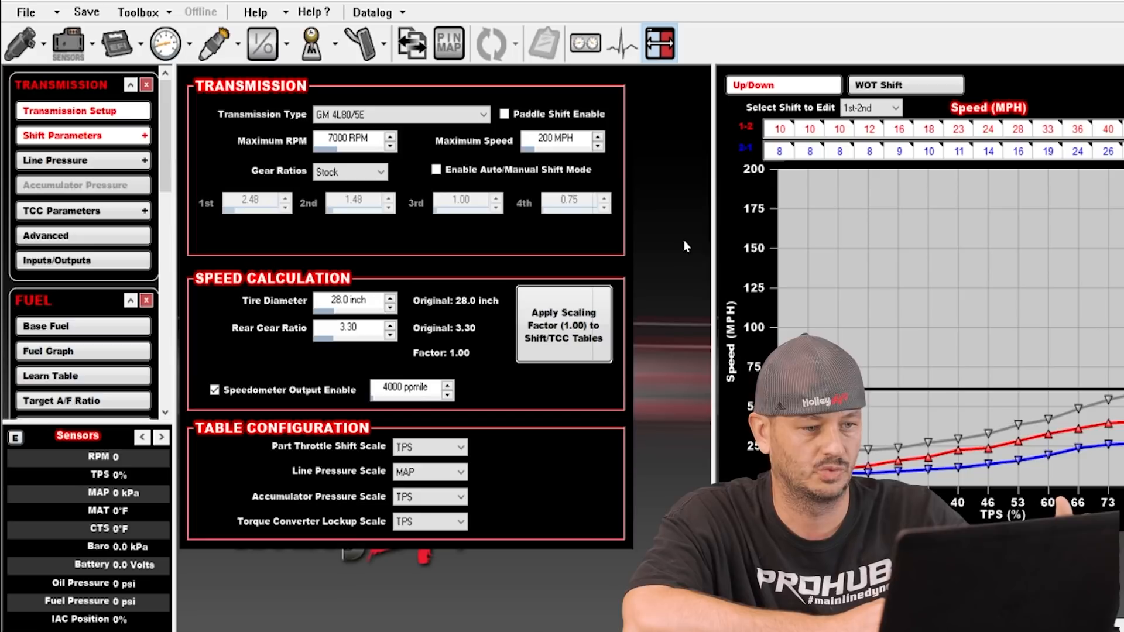
drag(714, 238, 622, 253)
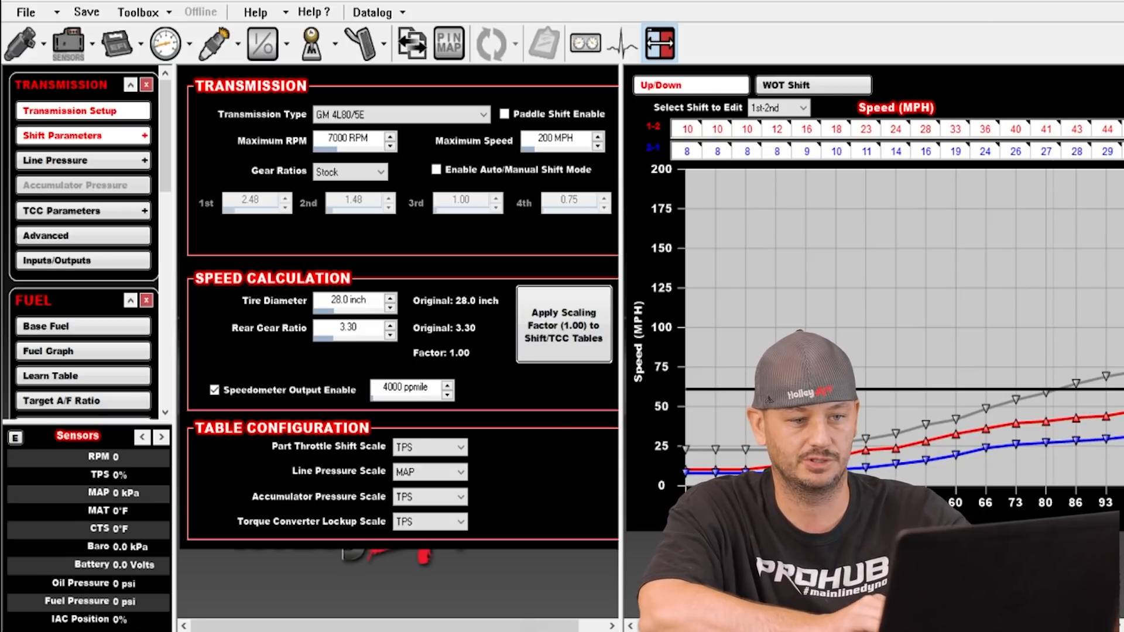
double_click(345, 329)
text(4.30)
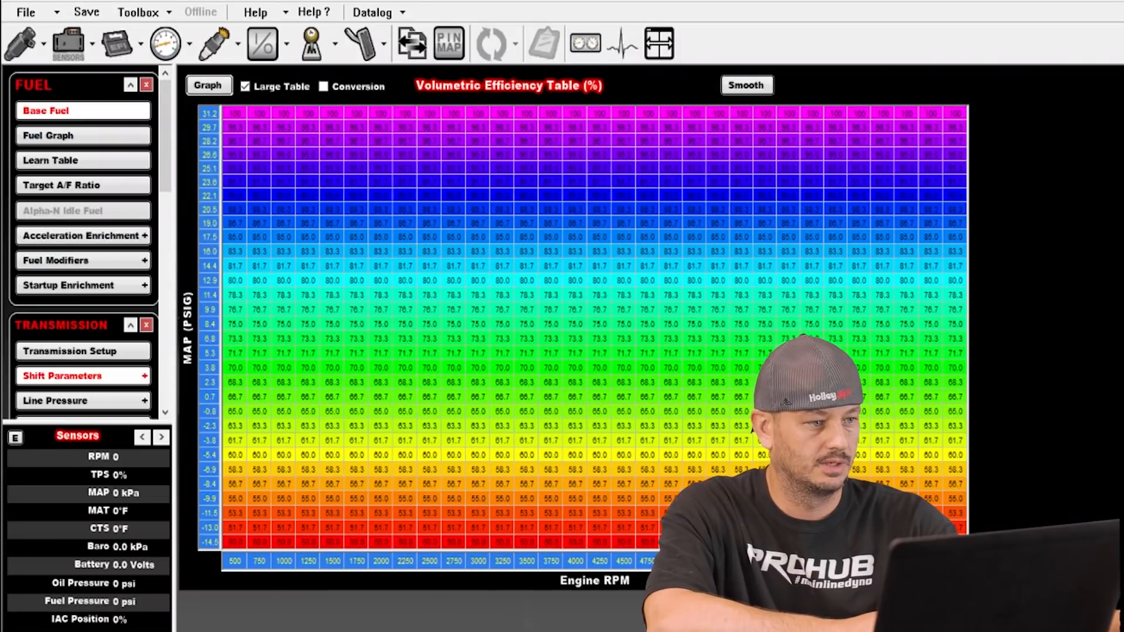
Look through the available sensor types for the MAP and CTS sensors.
click(68, 42)
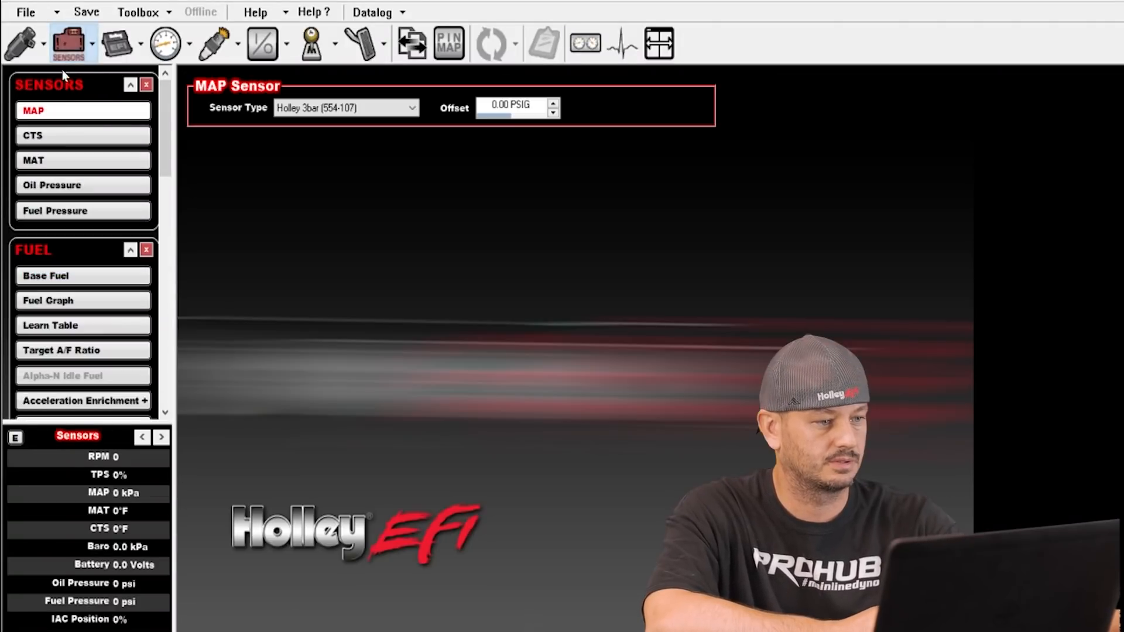
click(316, 106)
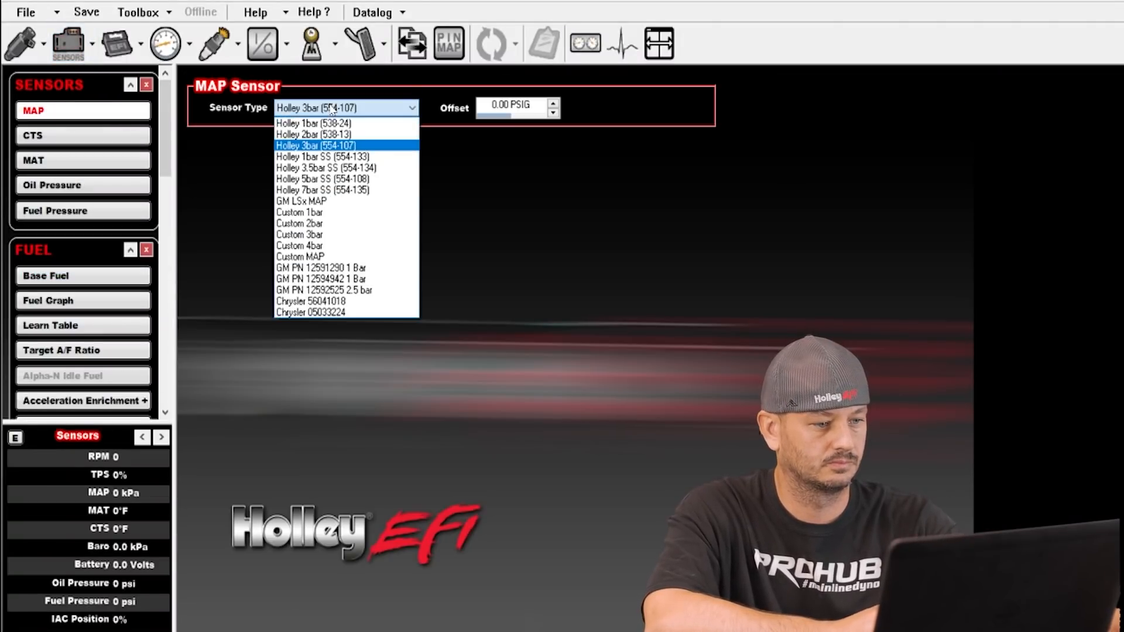
click(125, 146)
click(375, 109)
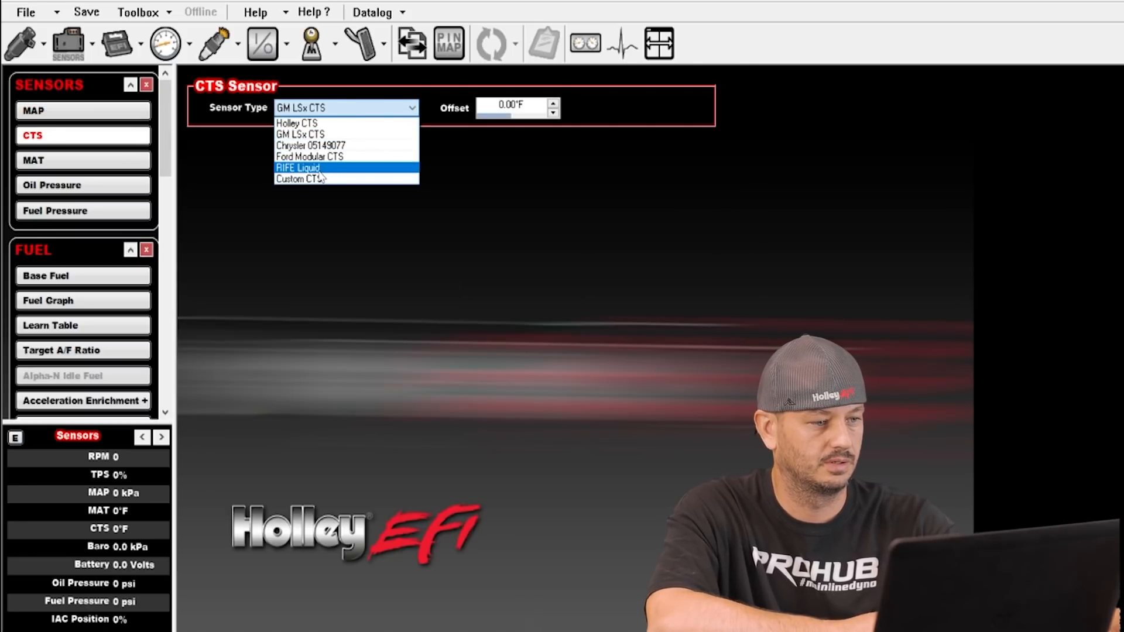
Set the MAT sensor type to RIFE Hi-AT.
click(93, 159)
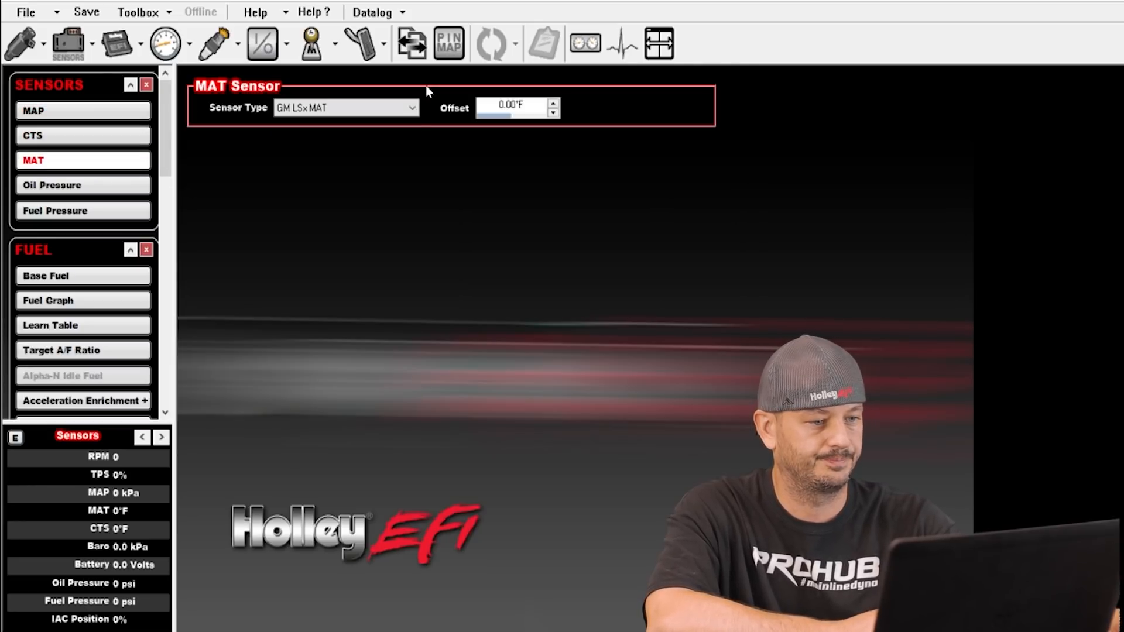
click(413, 110)
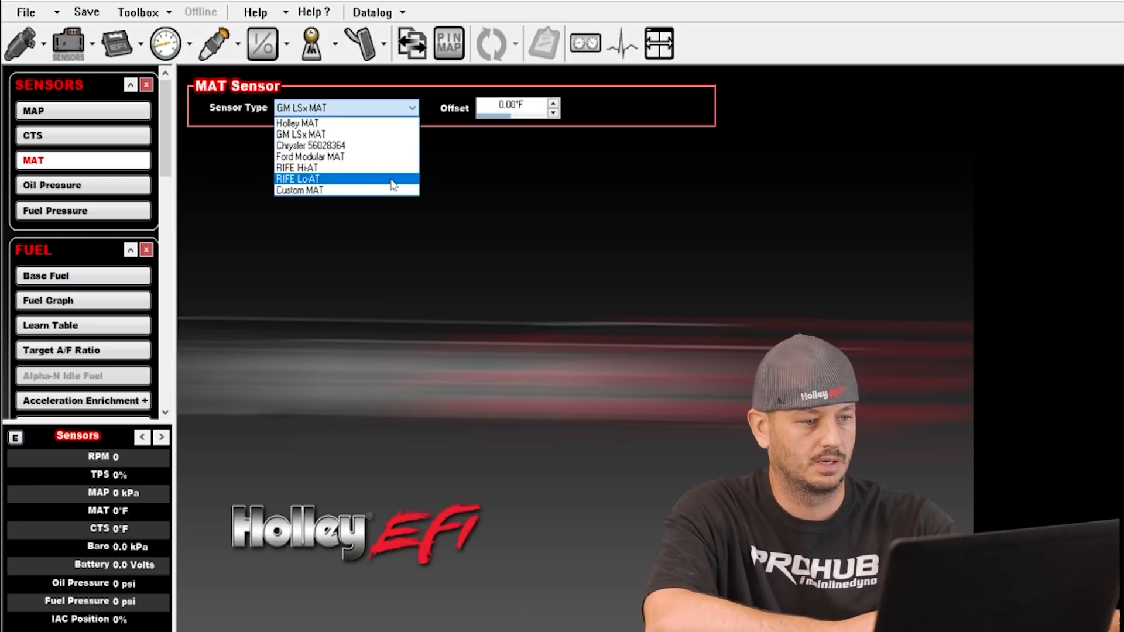
click(296, 168)
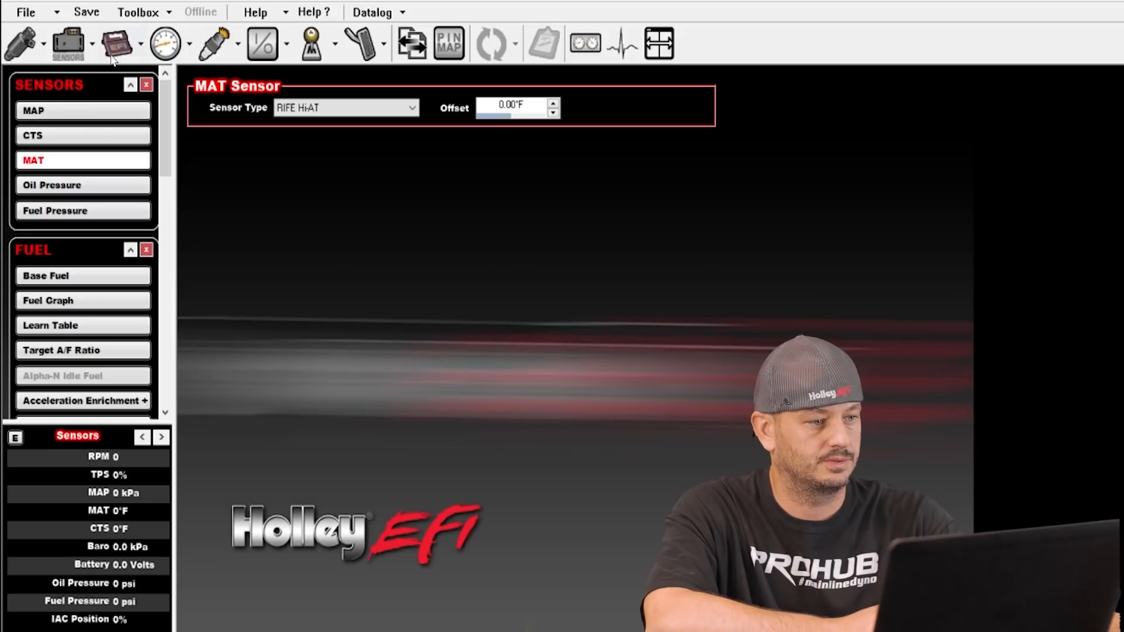
Set the ignition type to CUSTOM in the system's Ignition Parameters.
click(114, 51)
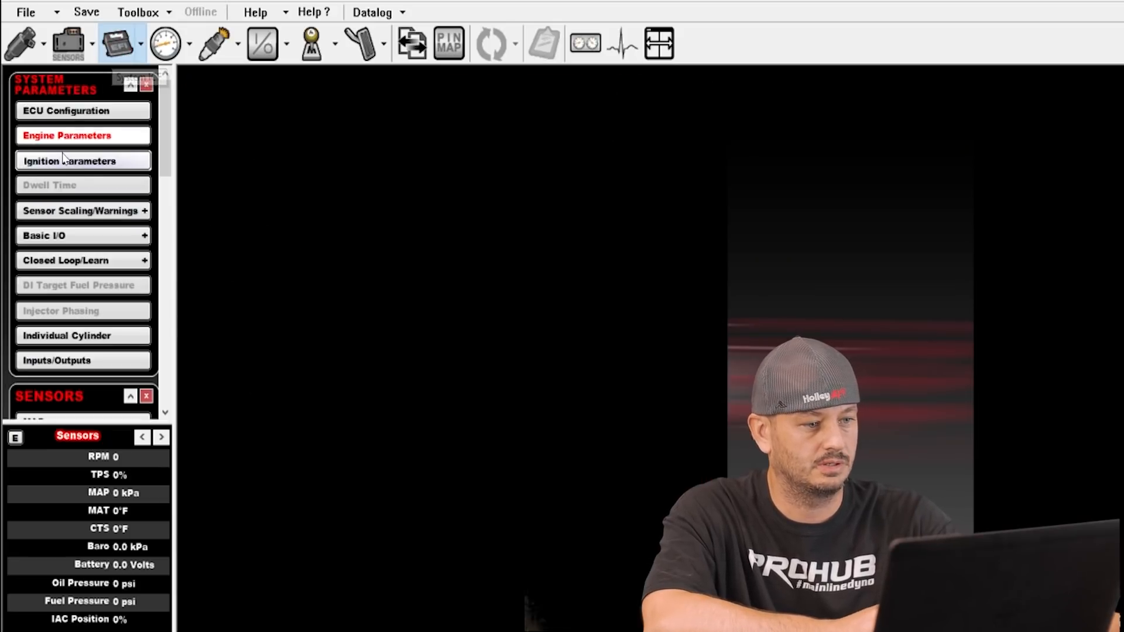
click(65, 159)
click(339, 109)
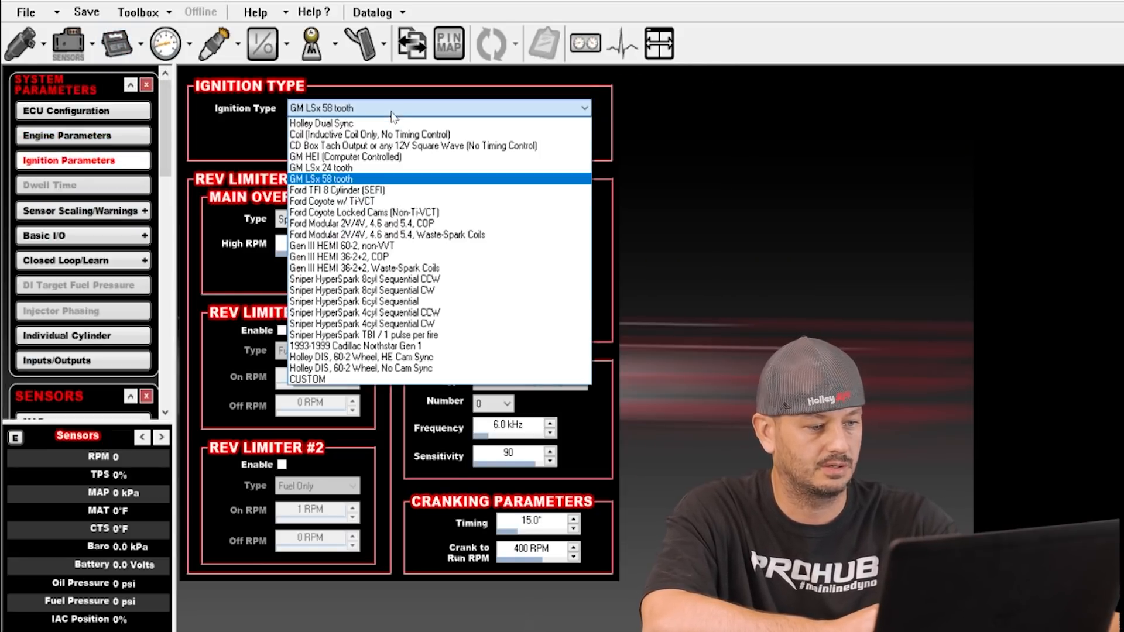
click(378, 381)
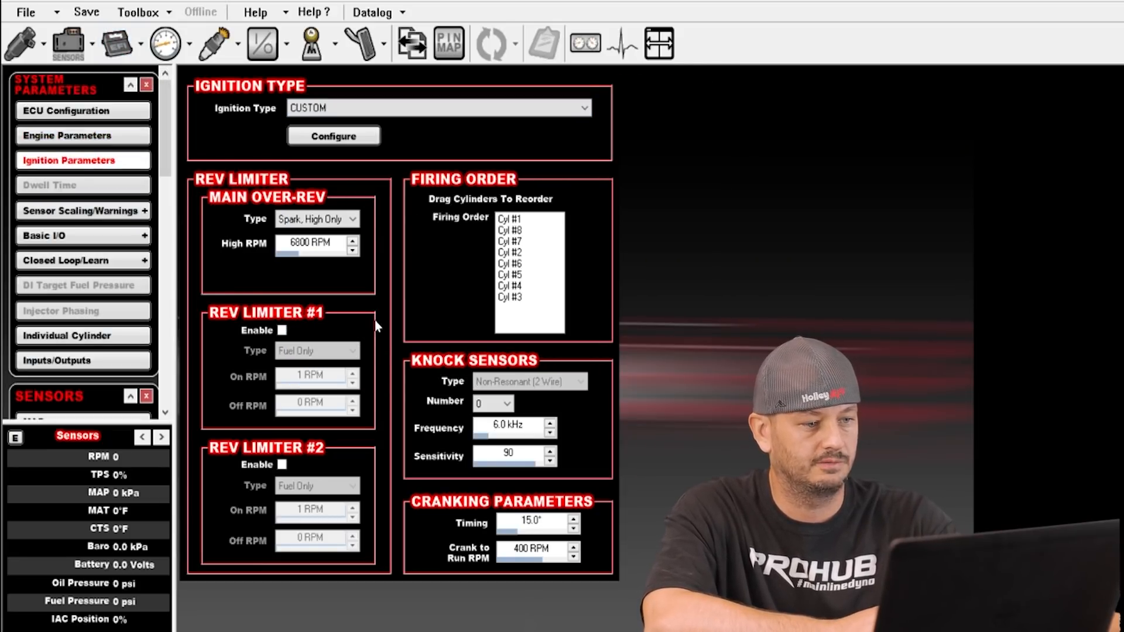
Open the custom ignition configuration and set the crank sensor type to 60-2.
click(333, 140)
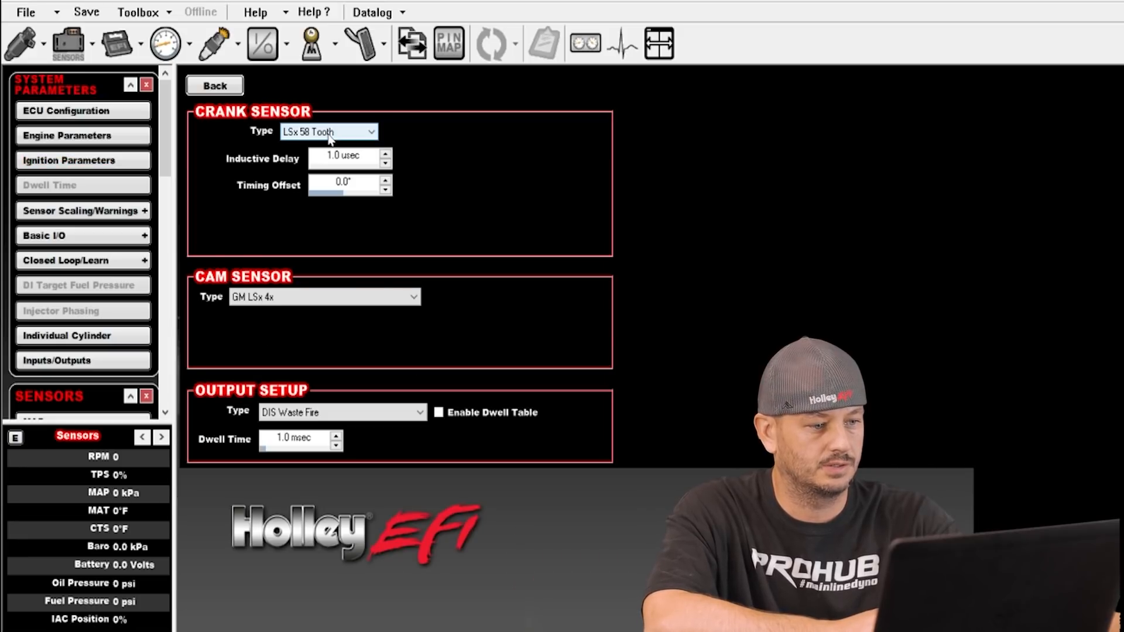
click(330, 135)
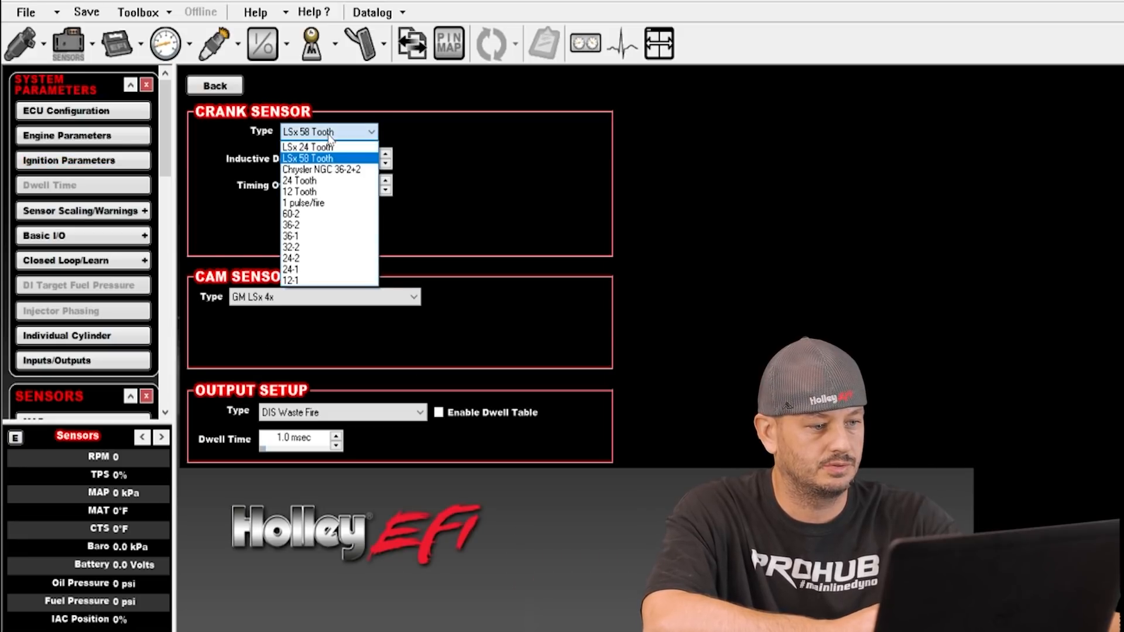
click(327, 218)
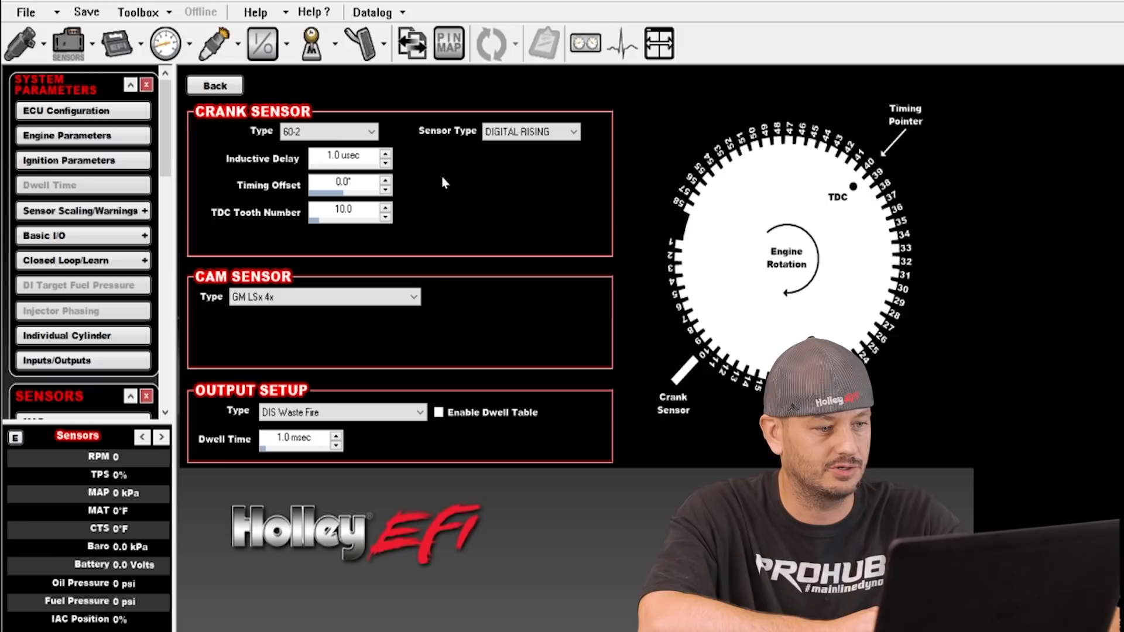
Set the crank sensor's Timing Offset to 30°.
click(340, 186)
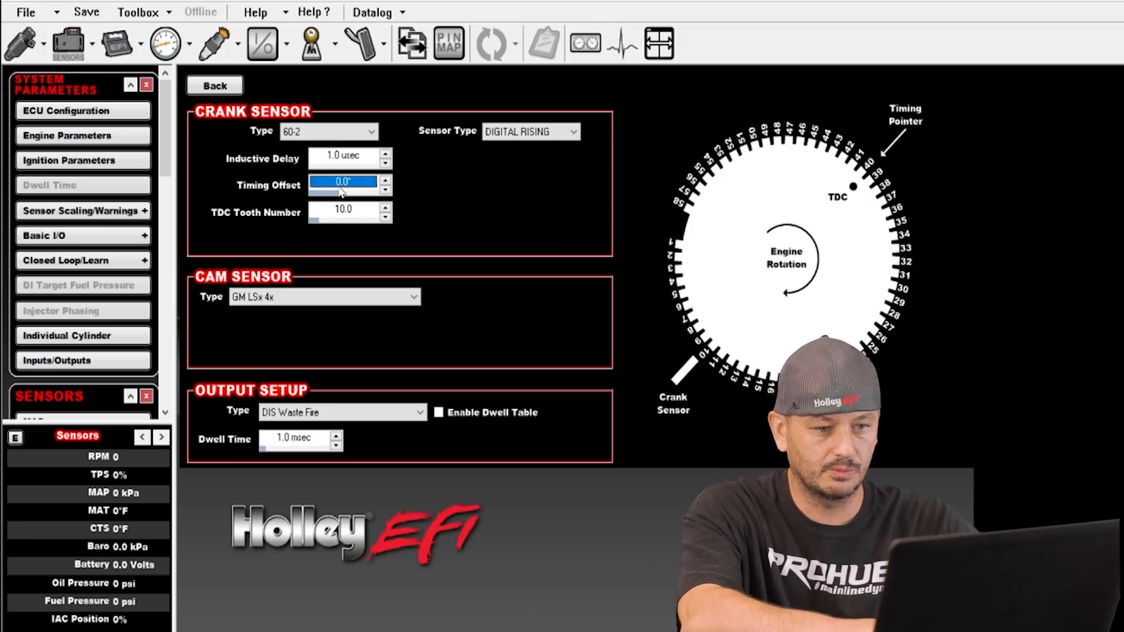
text(30)
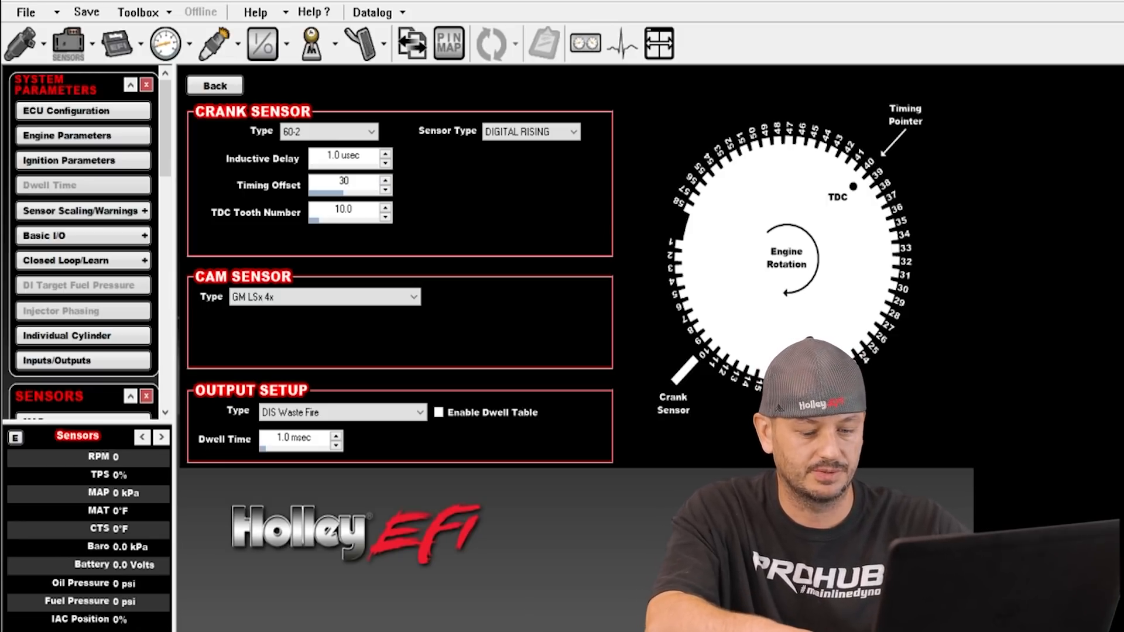
key(Return)
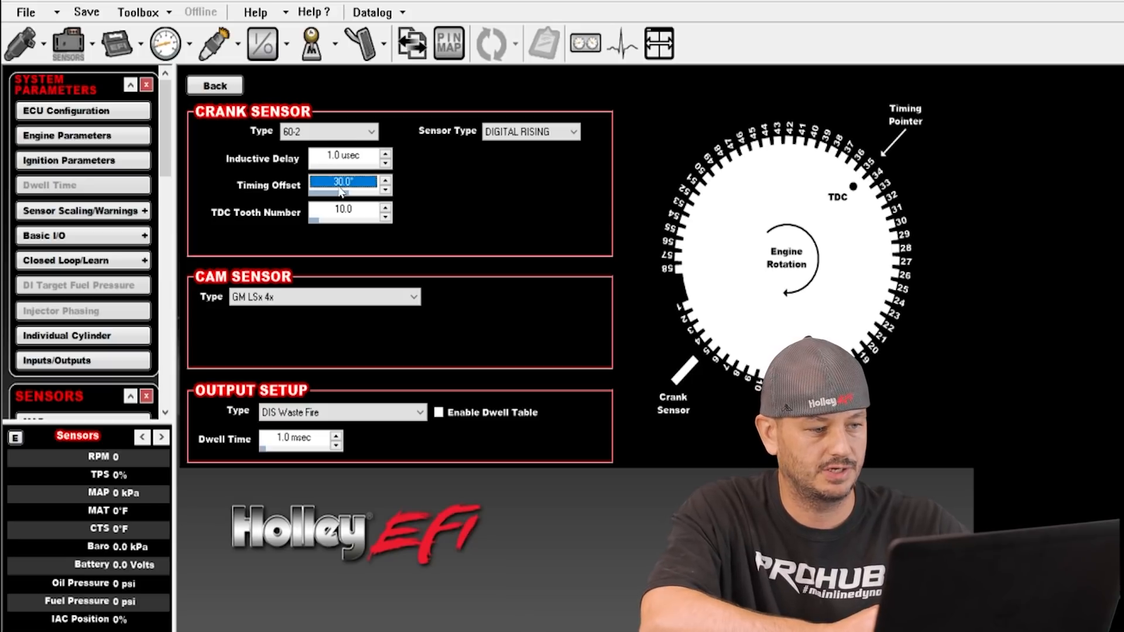
Set the crank sensor's TDC Tooth Number to 55.
click(343, 212)
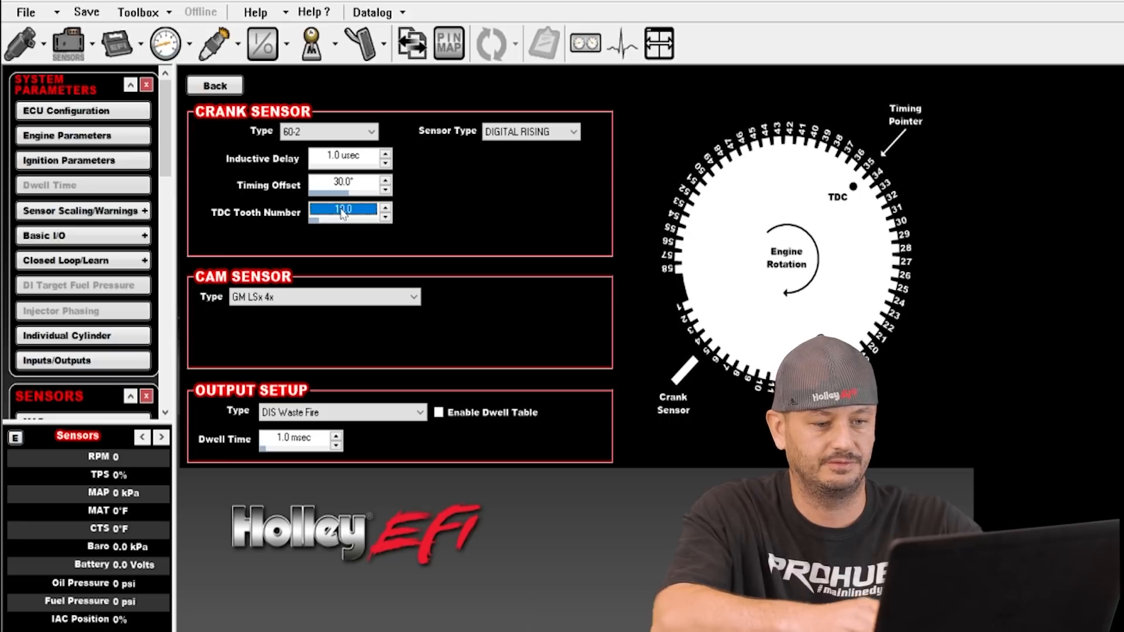
text(55)
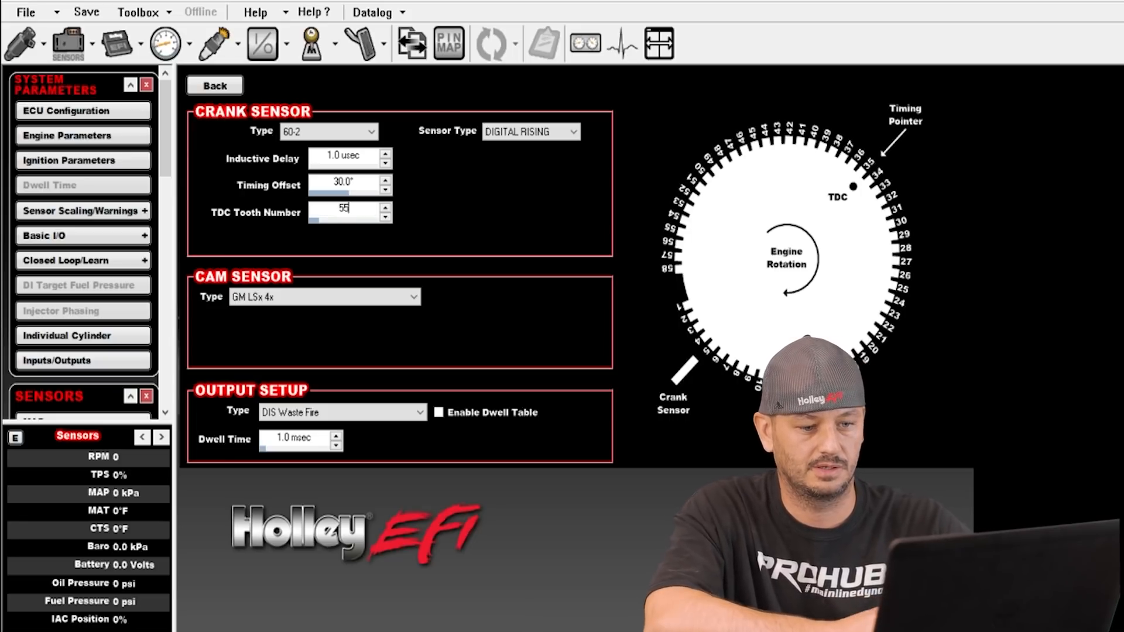
key(Return)
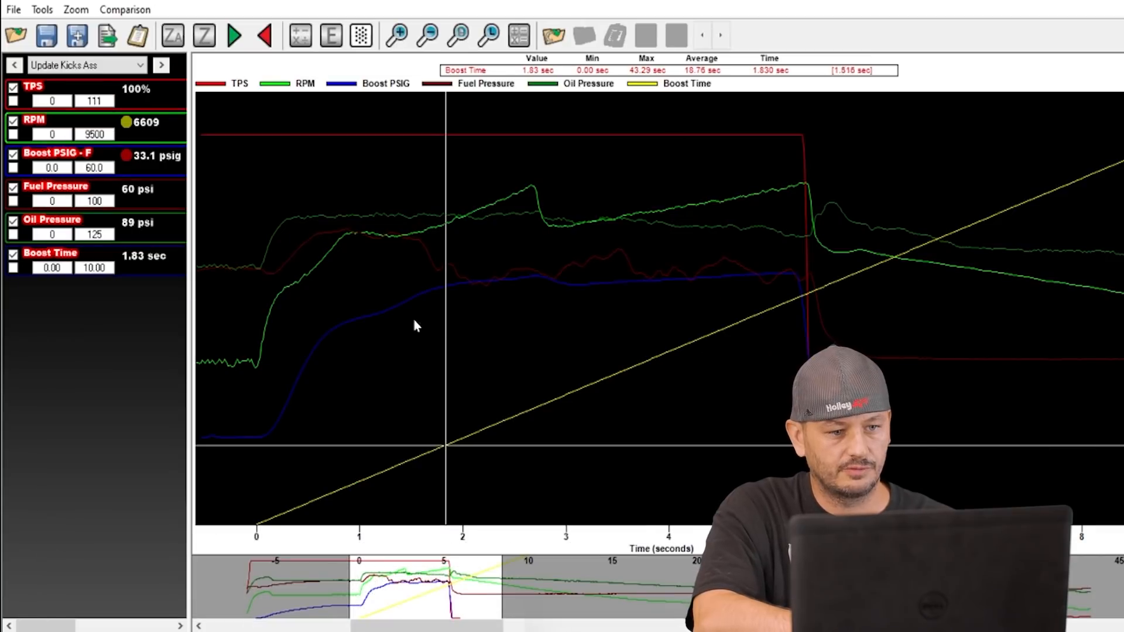
Switch to the datalog viewer and trace the log cursor from the launch to about 5.02 seconds.
click(256, 329)
drag(256, 329, 774, 291)
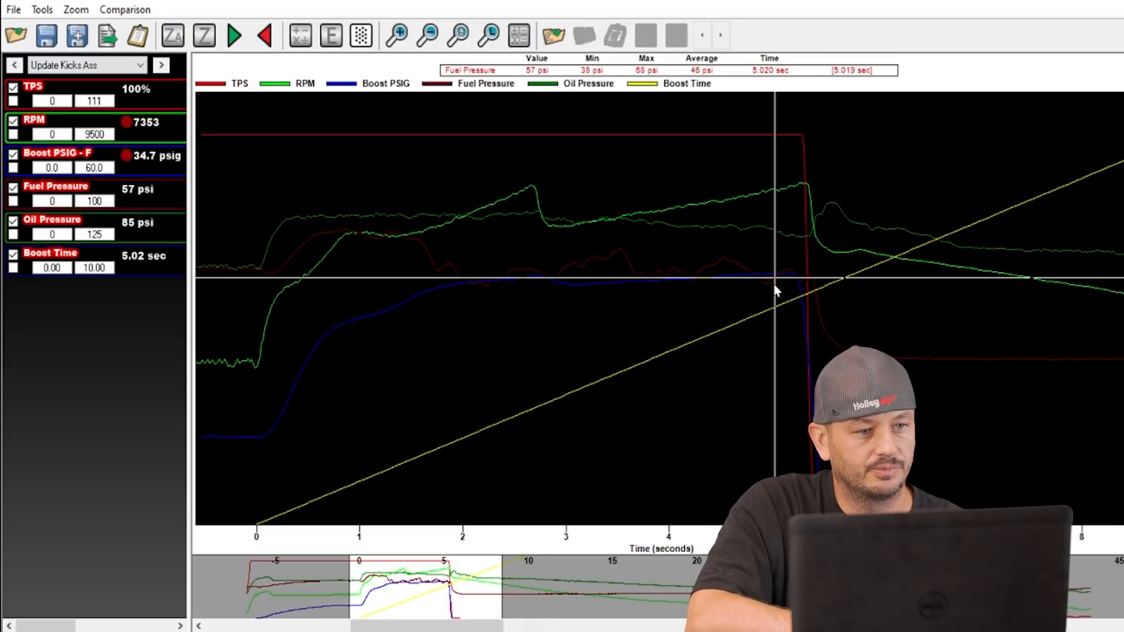
In the datalog's drag race properties, show the 60ft, 330ft and 660ft times on the graph, leaving 1000ft and 1320ft off.
click(13, 9)
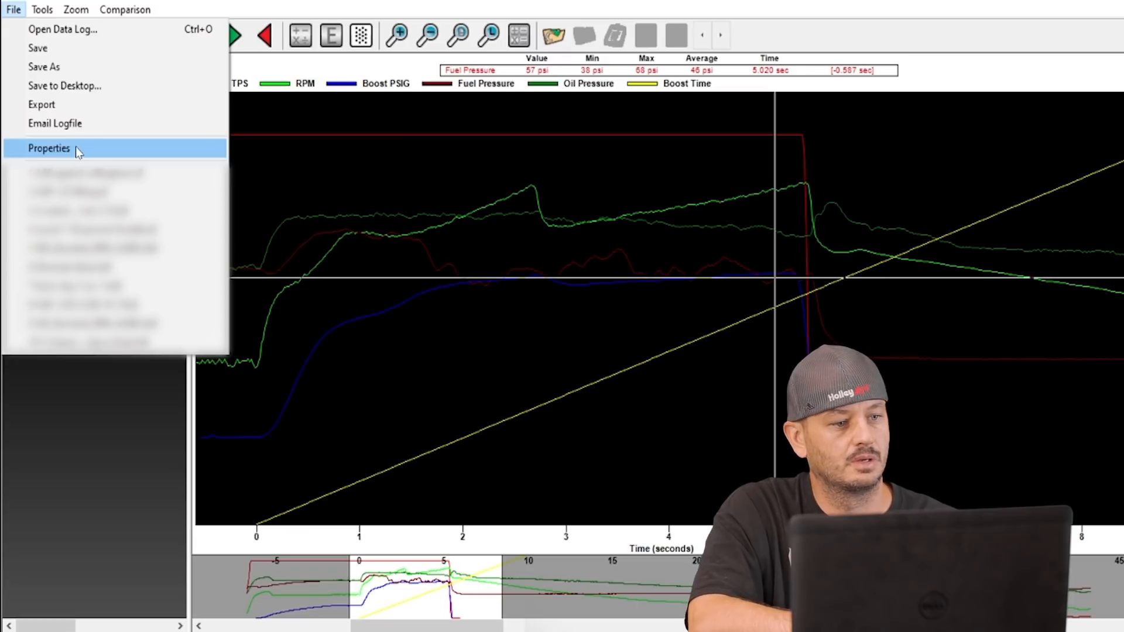
click(50, 149)
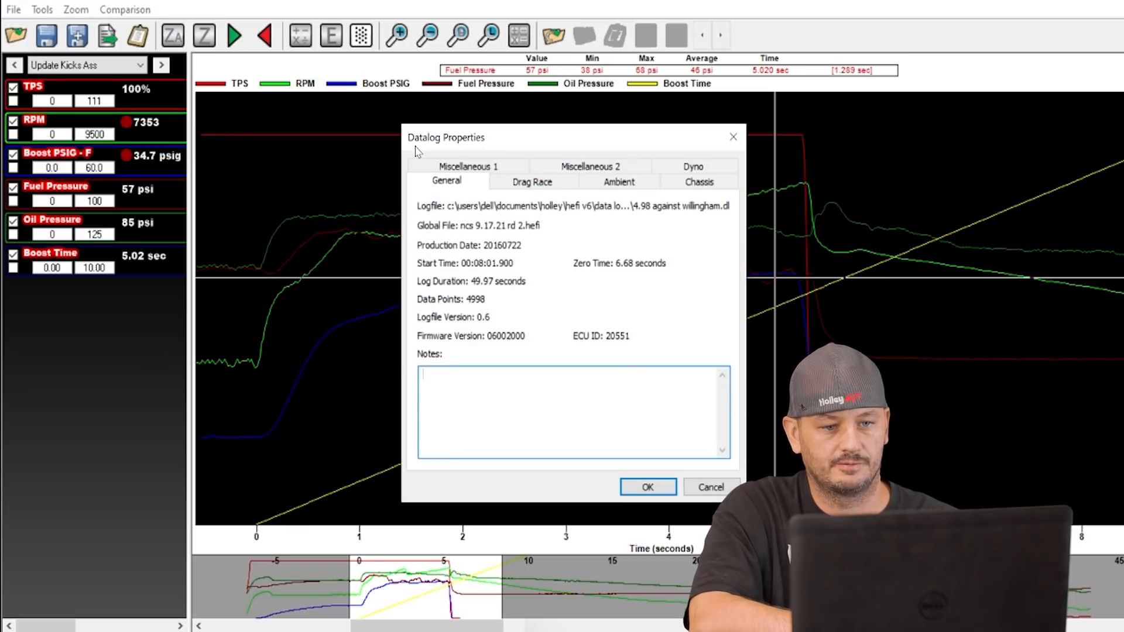
click(598, 167)
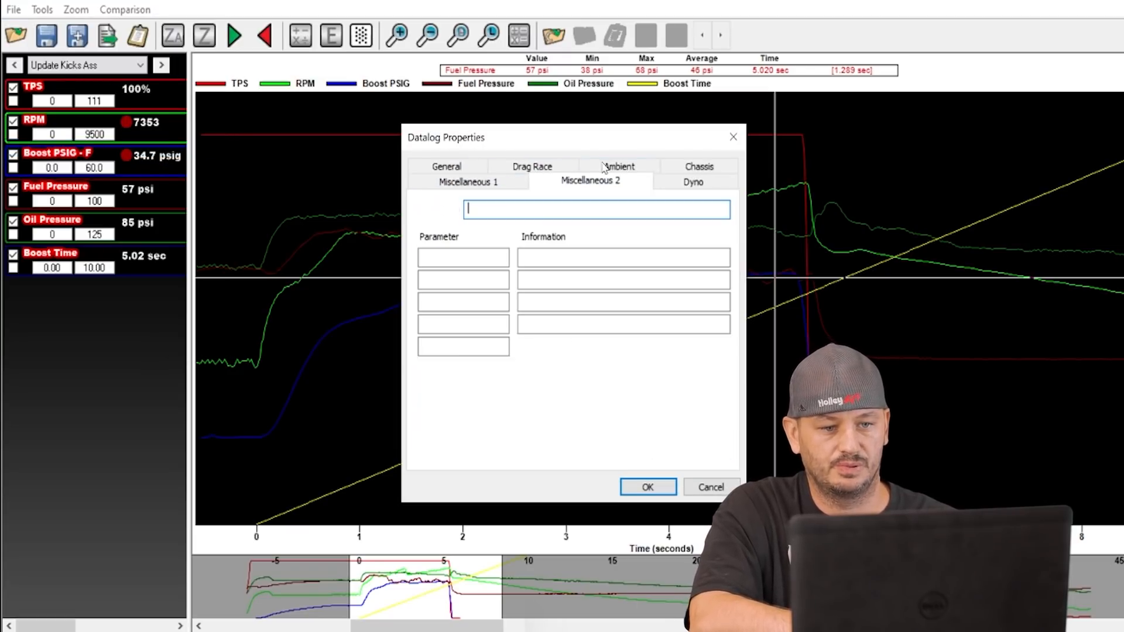
click(462, 169)
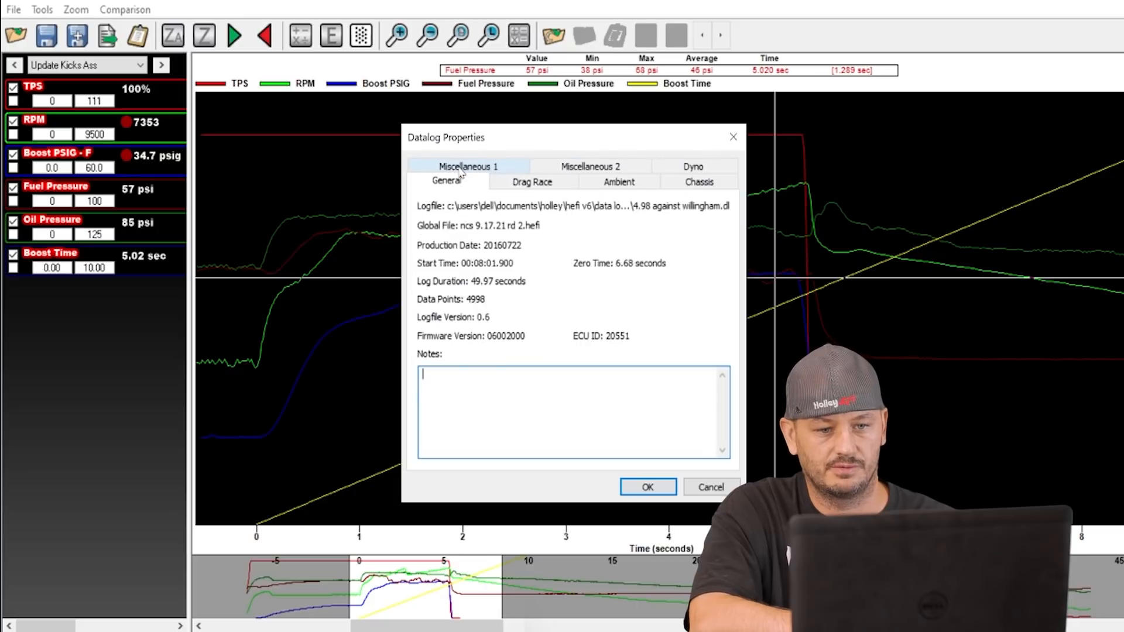
click(693, 167)
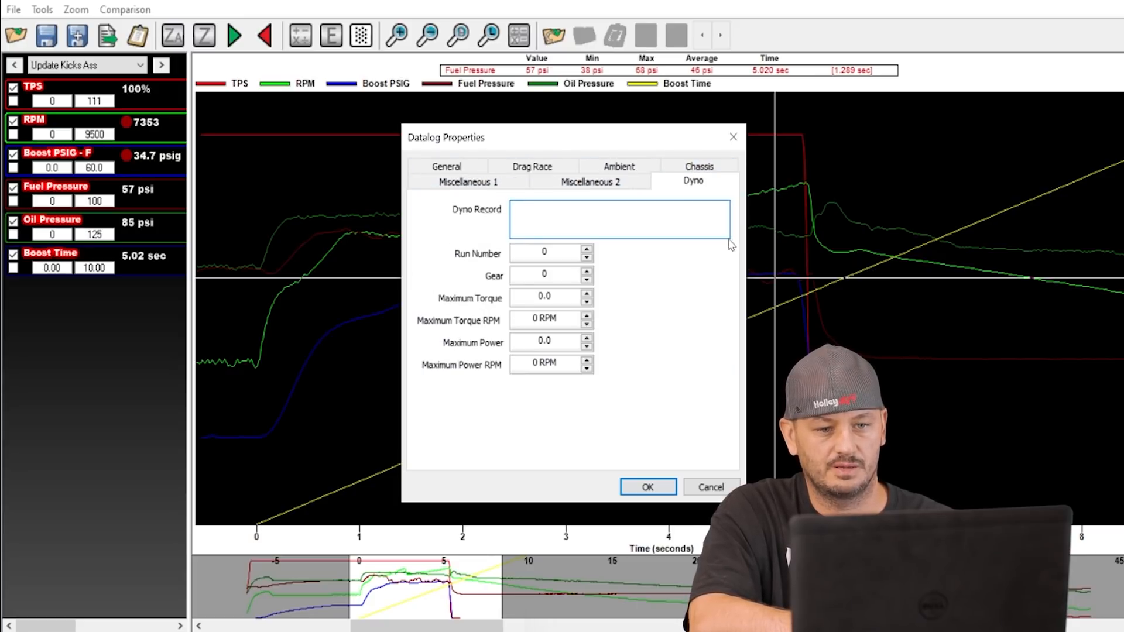
click(591, 167)
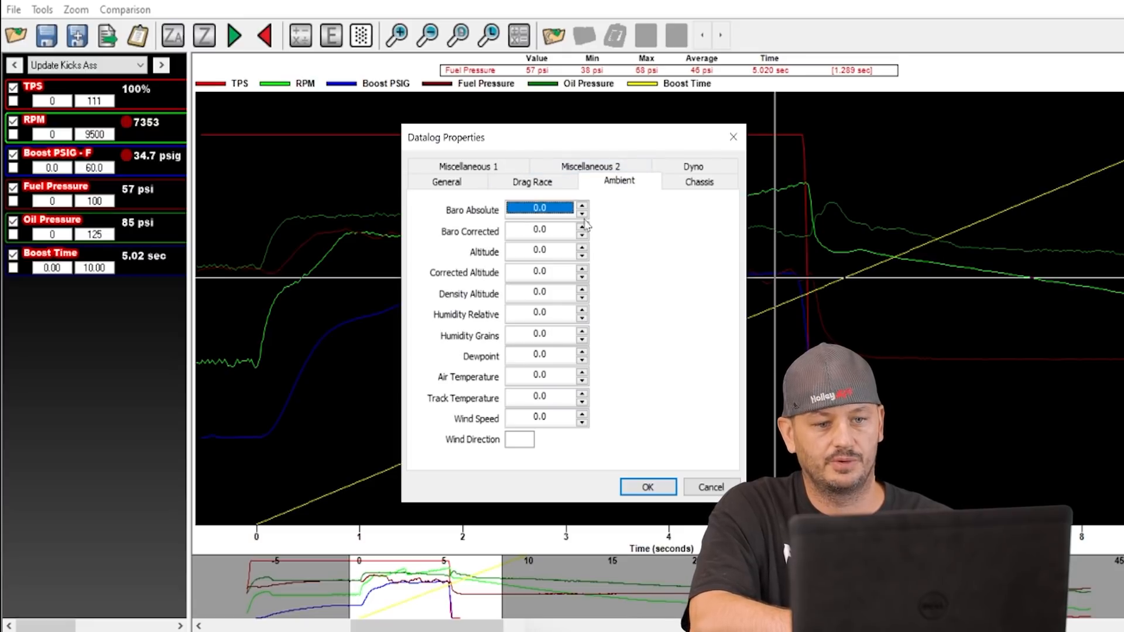
click(528, 180)
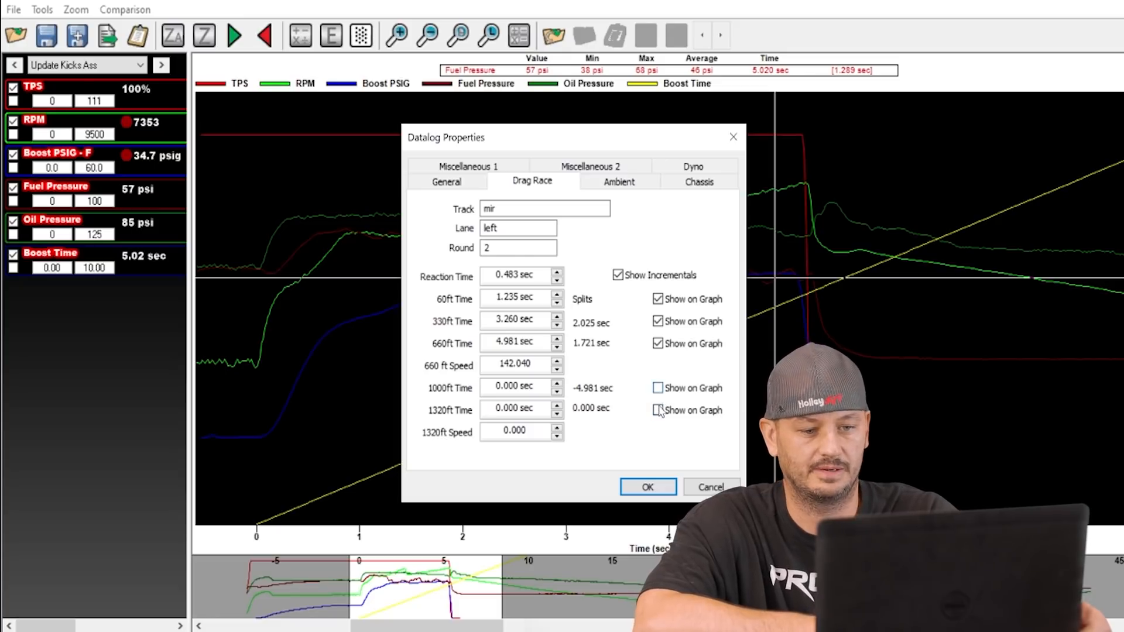
click(649, 486)
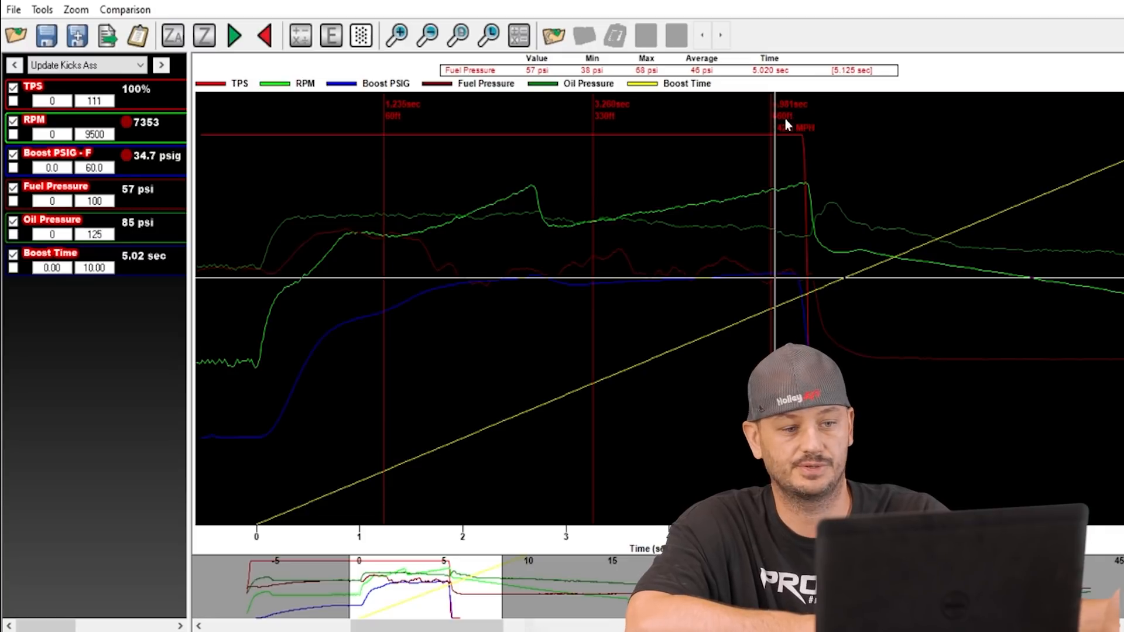
Examine the channel values at several points of the run between the launch and the 660ft marker.
click(348, 257)
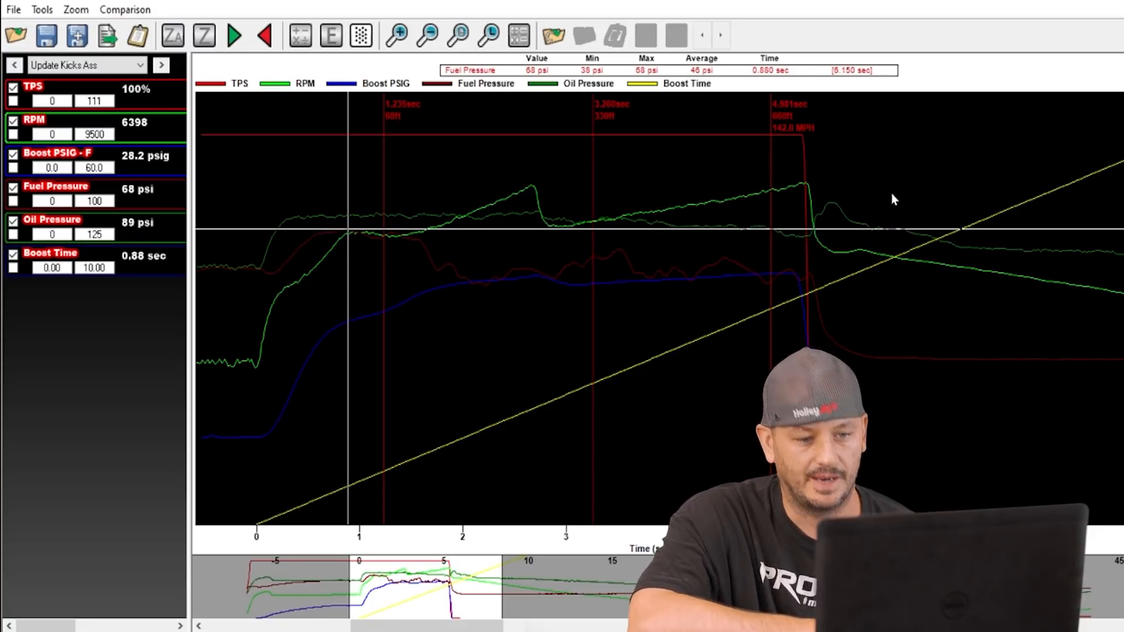
click(497, 433)
click(559, 407)
click(757, 346)
click(724, 337)
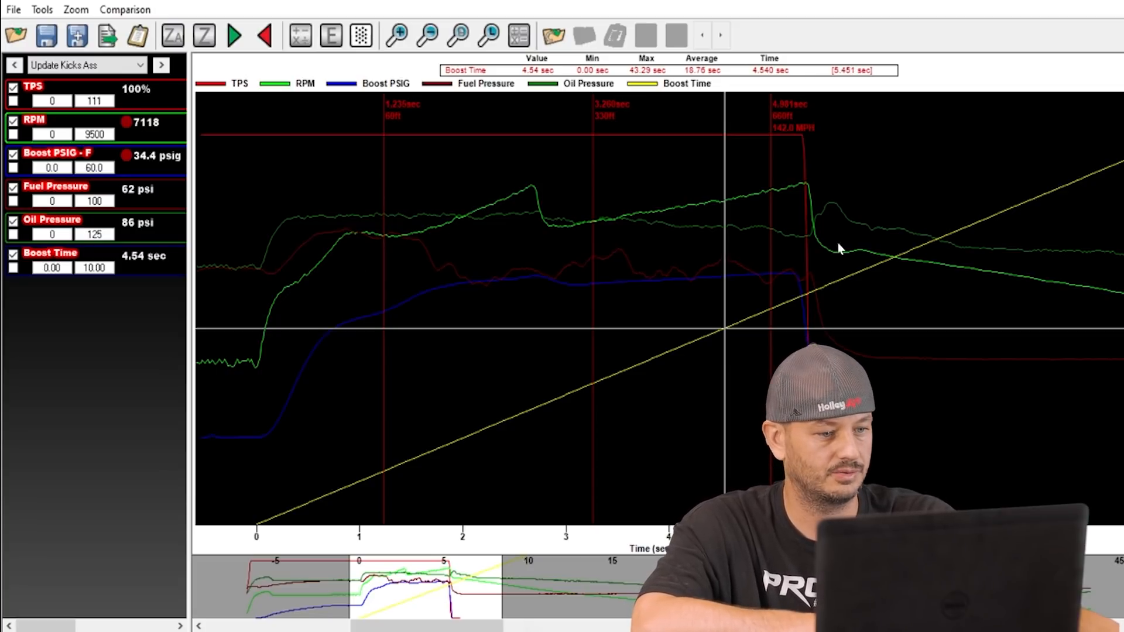
Hide the Fuel Pressure trace on the log graph and show it again.
click(13, 189)
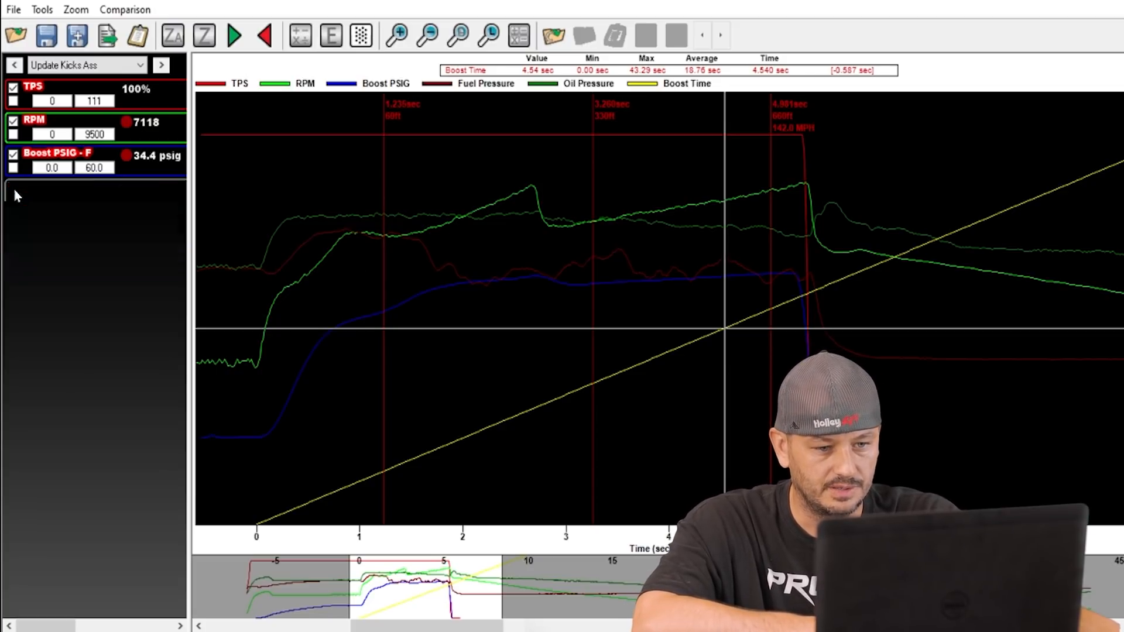
click(13, 188)
click(14, 189)
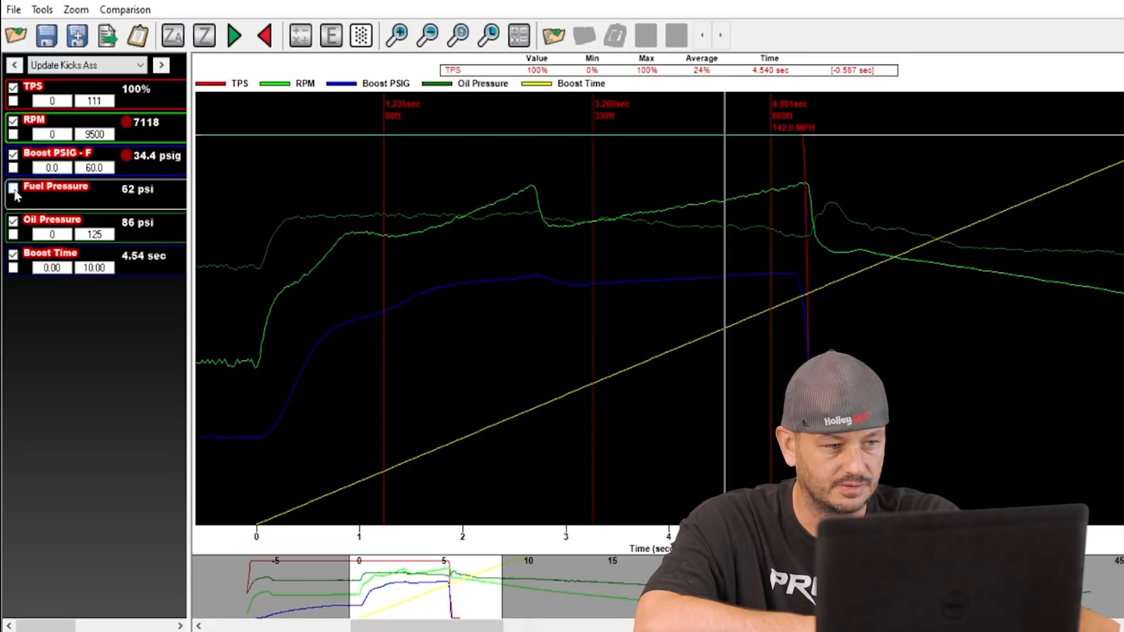
click(13, 188)
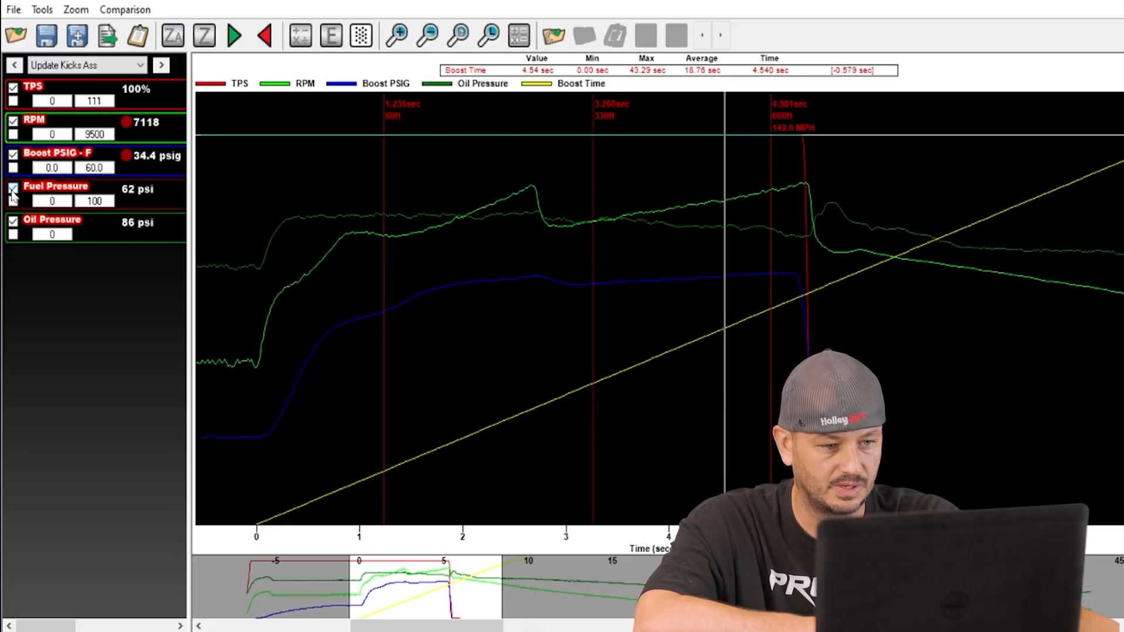
Examine the Fuel Pressure and boost traces from the 60ft marker to the 660ft marker.
click(382, 256)
click(481, 284)
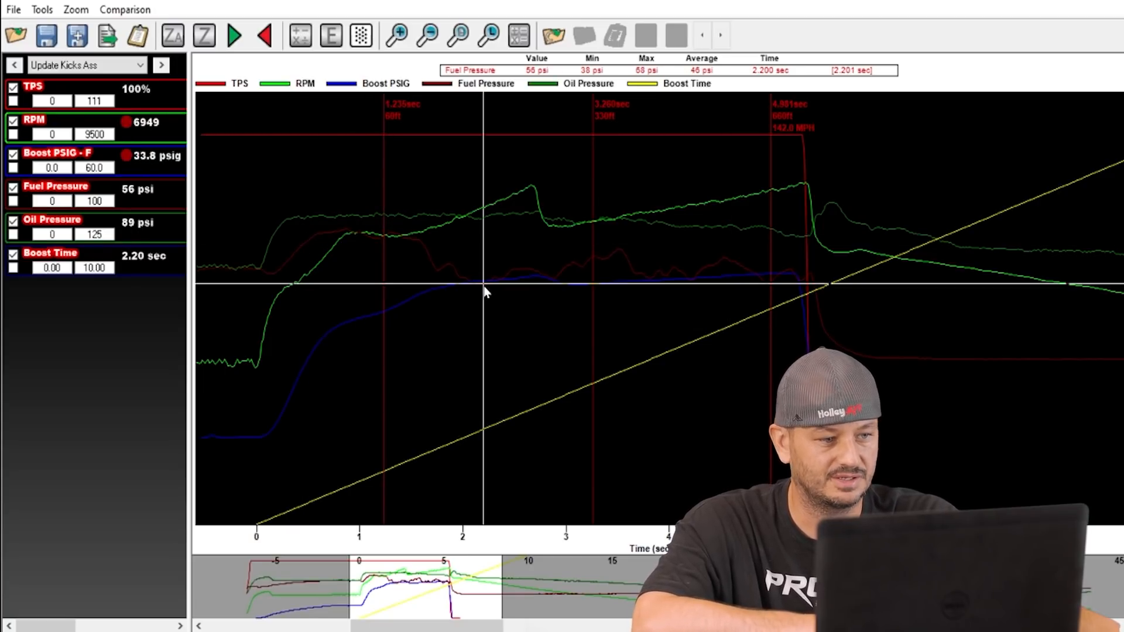
click(666, 295)
drag(679, 296, 779, 295)
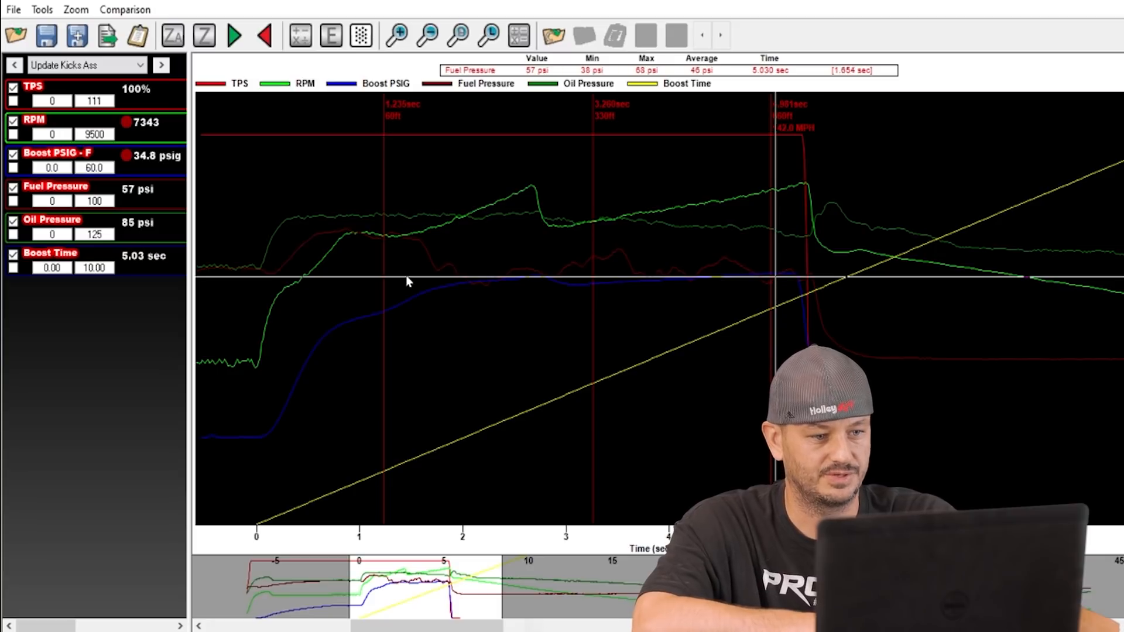
click(384, 291)
drag(385, 288, 790, 284)
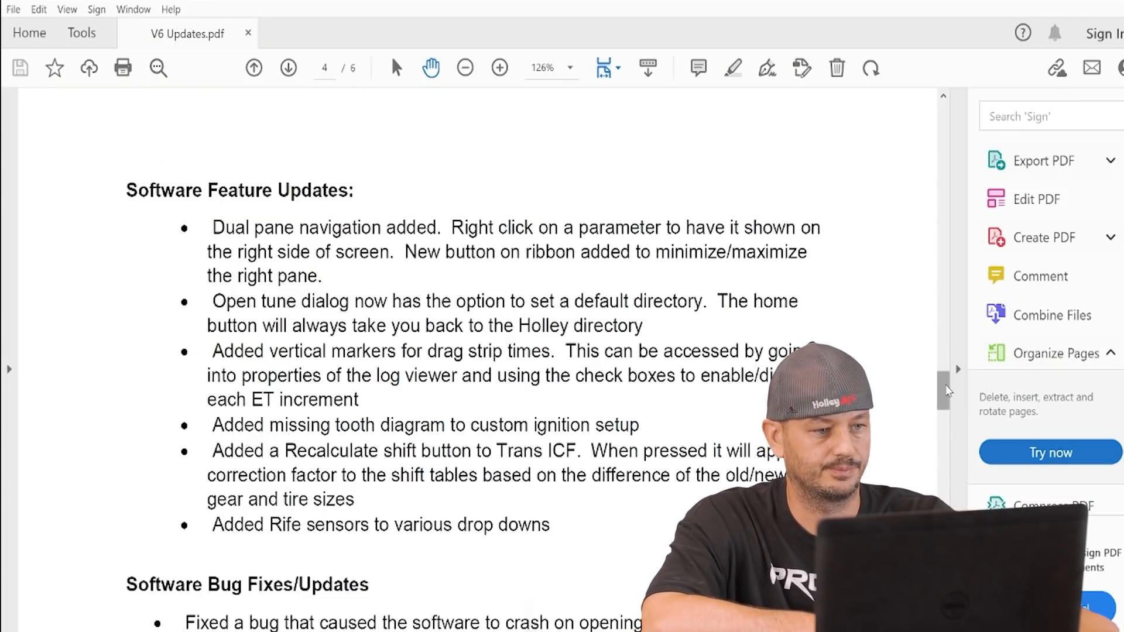
Switch to V6 Updates.pdf and read the software bug fixes and the firmware updates on page 6.
drag(947, 386, 947, 435)
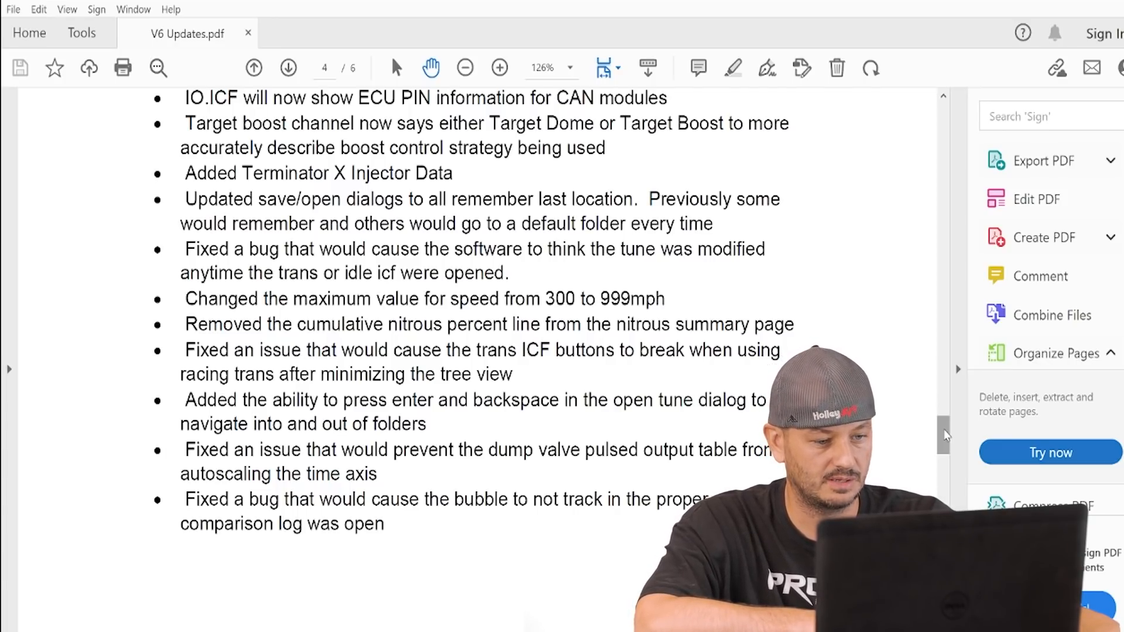
drag(945, 432, 945, 578)
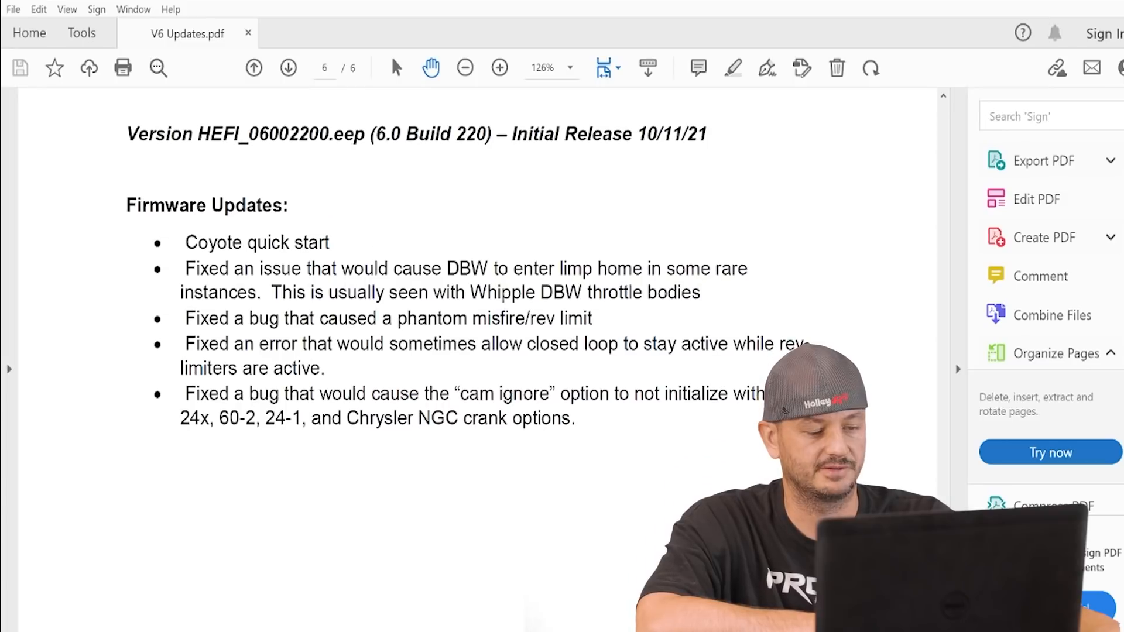